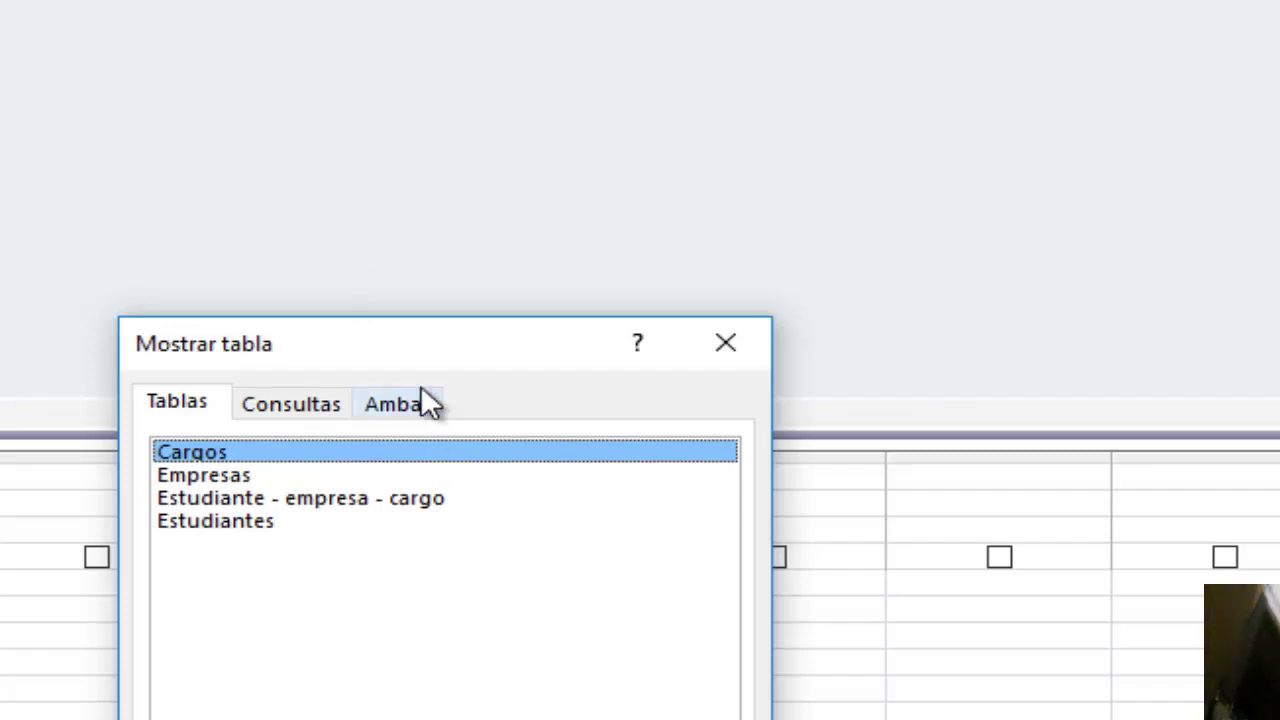
# - Add the Estudiantes table to the query design and enlarge its field list to show all fields
pyautogui.moveTo(483, 336); pyautogui.dragTo(1116, 0)
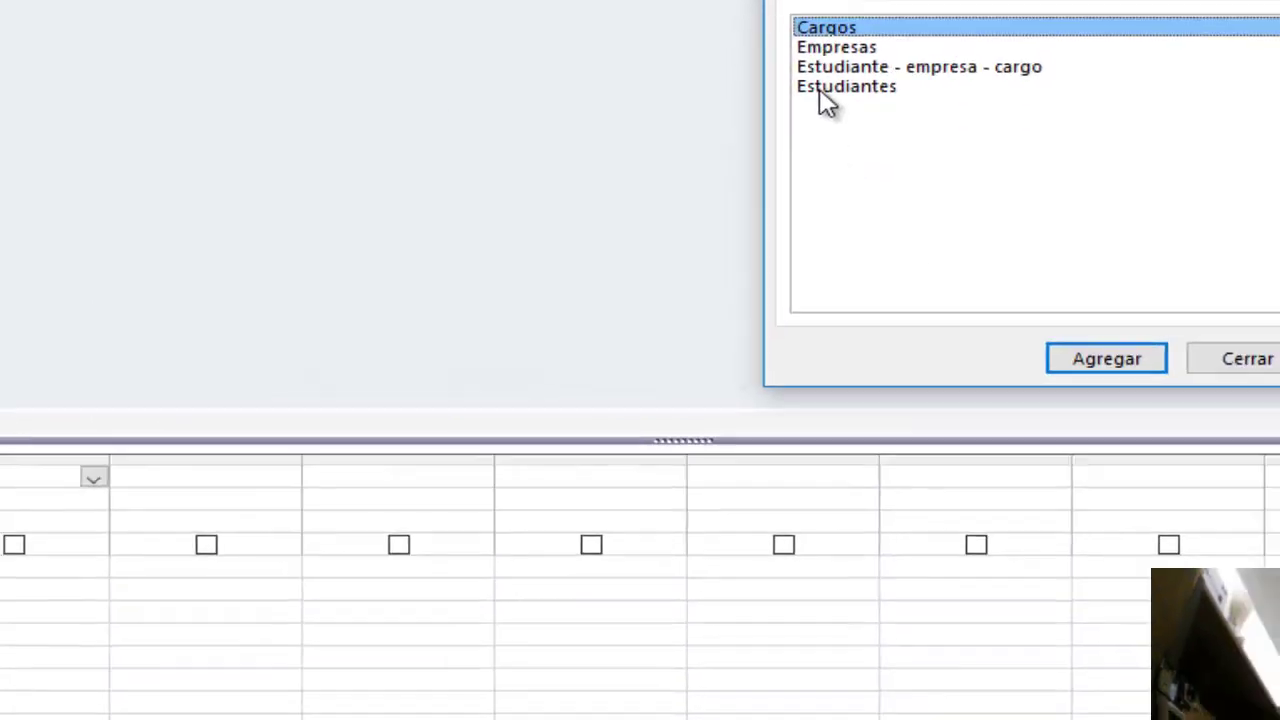
pyautogui.click(805, 22)
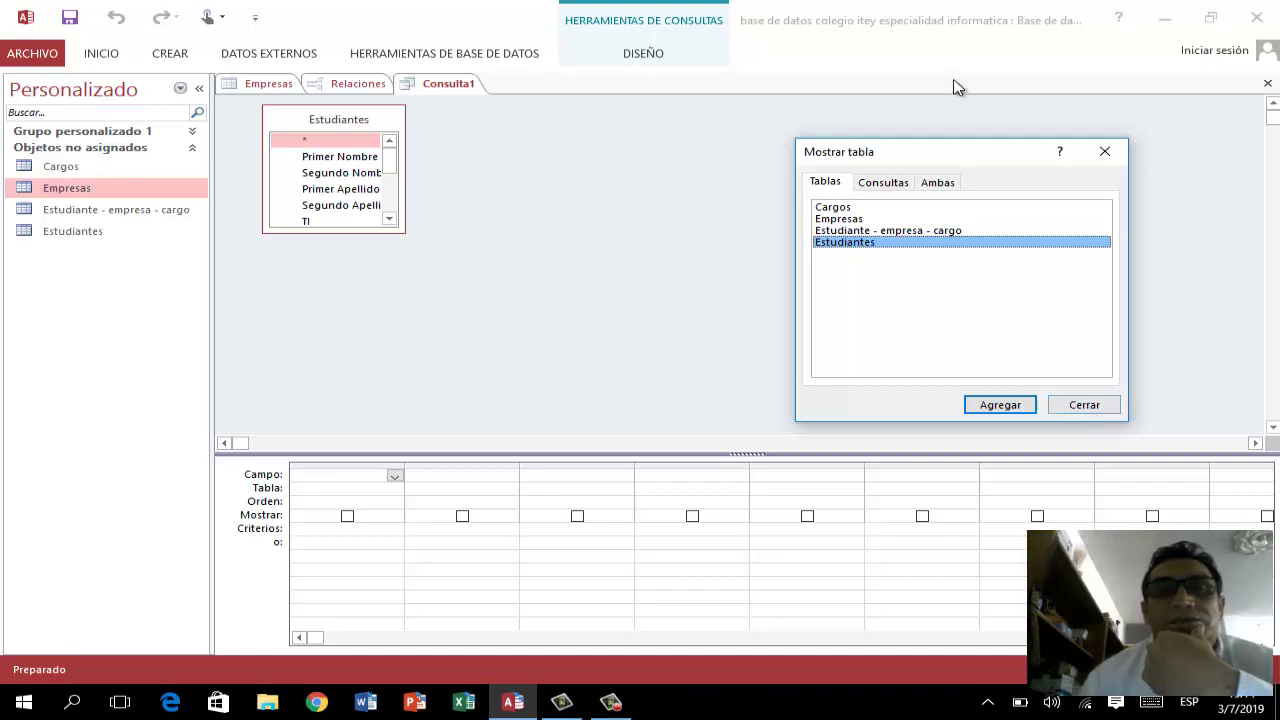
pyautogui.moveTo(947, 162); pyautogui.dragTo(718, 158)
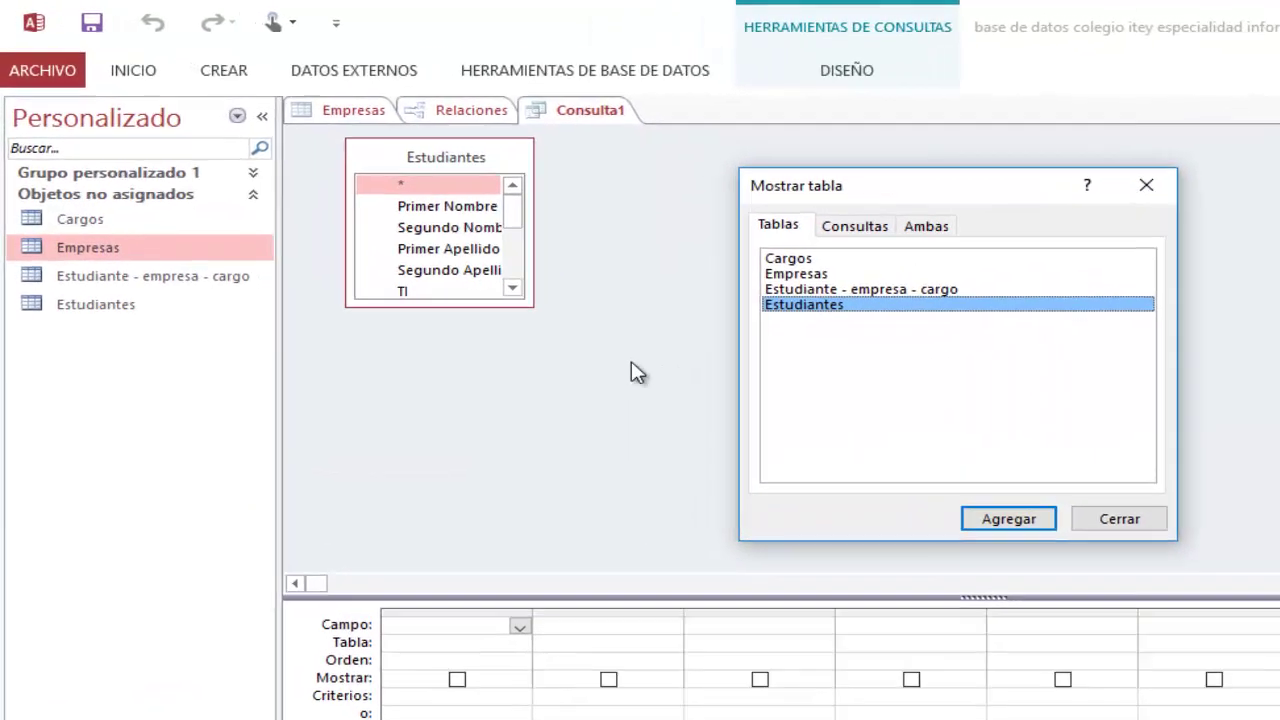
pyautogui.click(542, 318)
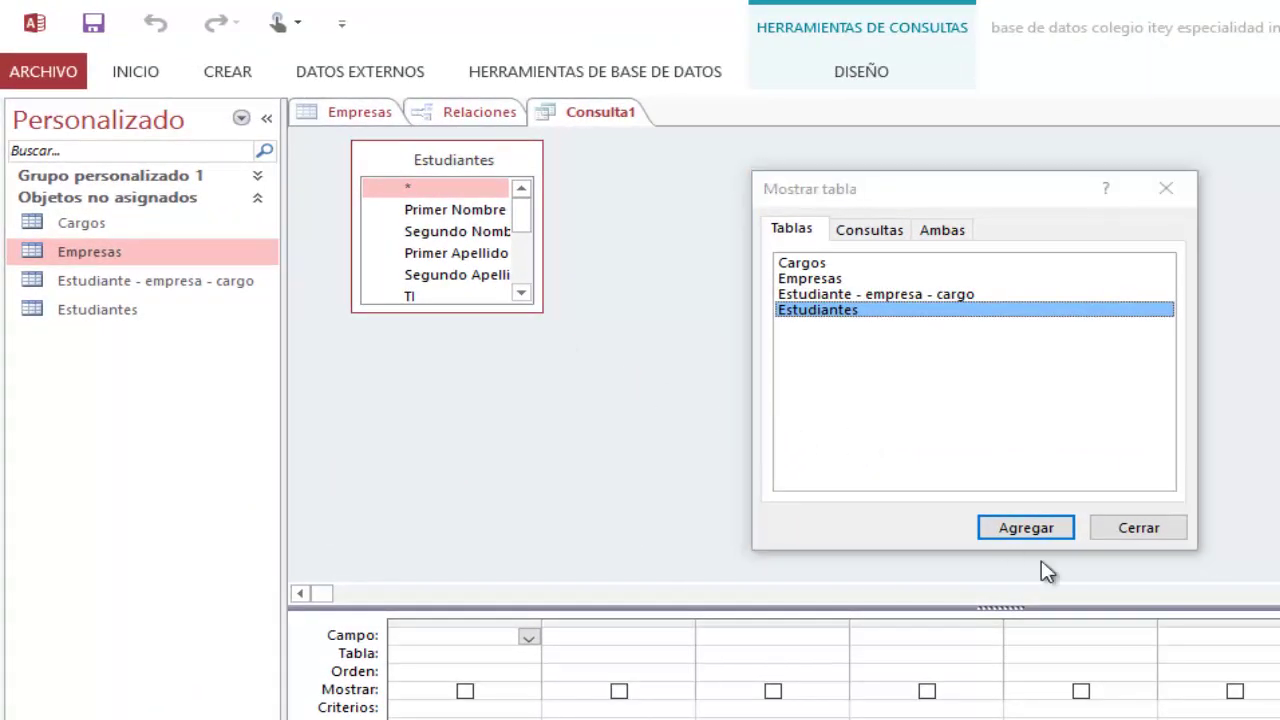
pyautogui.click(1132, 530)
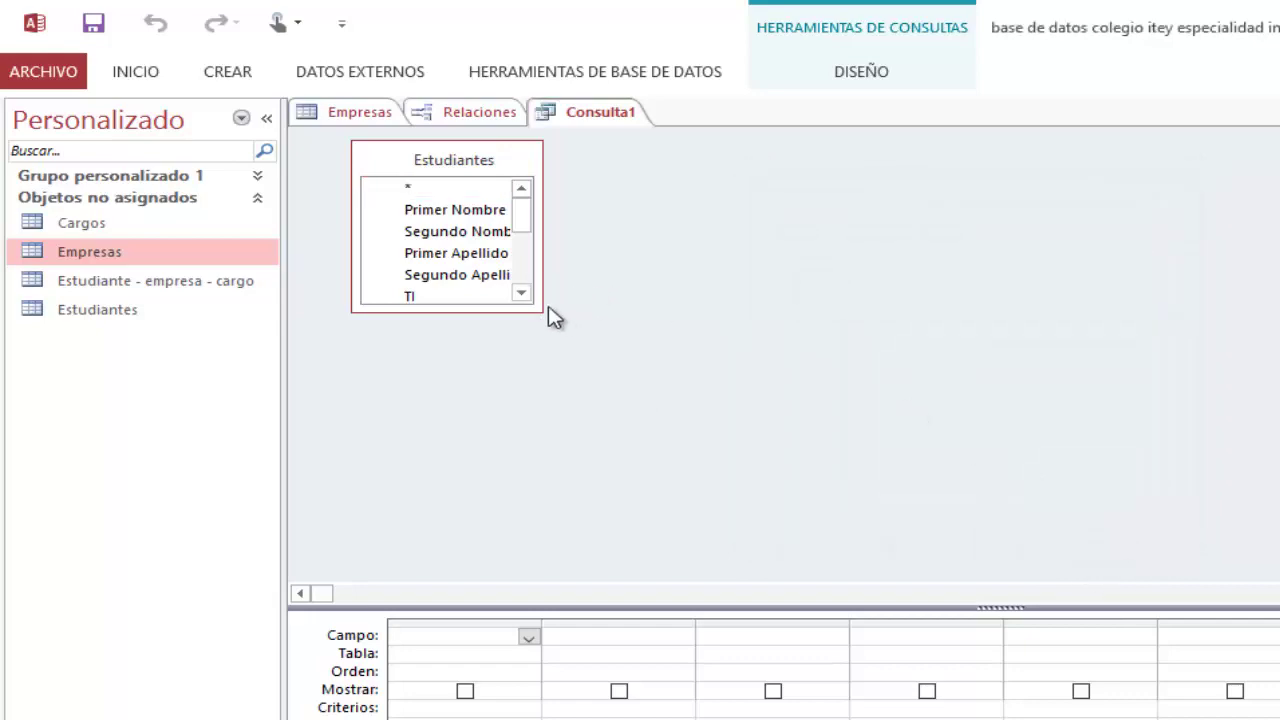
pyautogui.moveTo(545, 313); pyautogui.dragTo(680, 503)
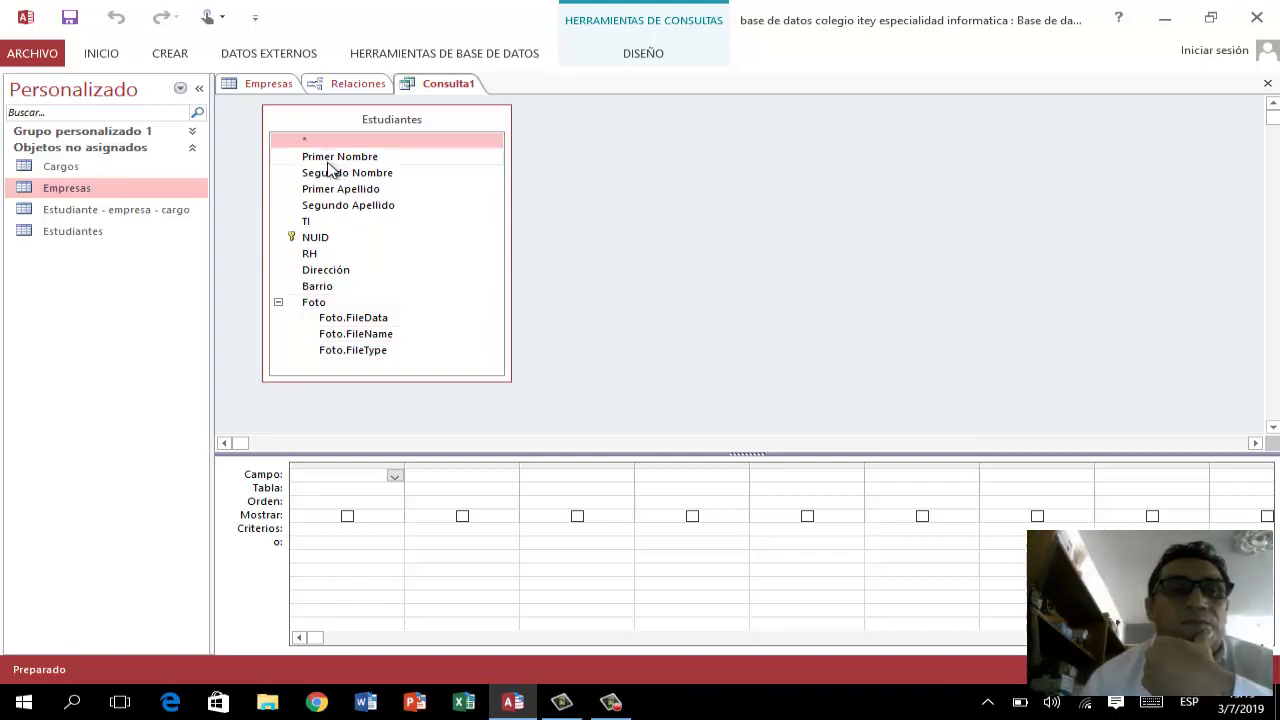
# - Add the NUID, Primer Nombre, Segundo Nombre, Primer Apellido and Segundo Apellido fields from Estudiantes to the query grid
pyautogui.moveTo(340, 241); pyautogui.dragTo(317, 522)
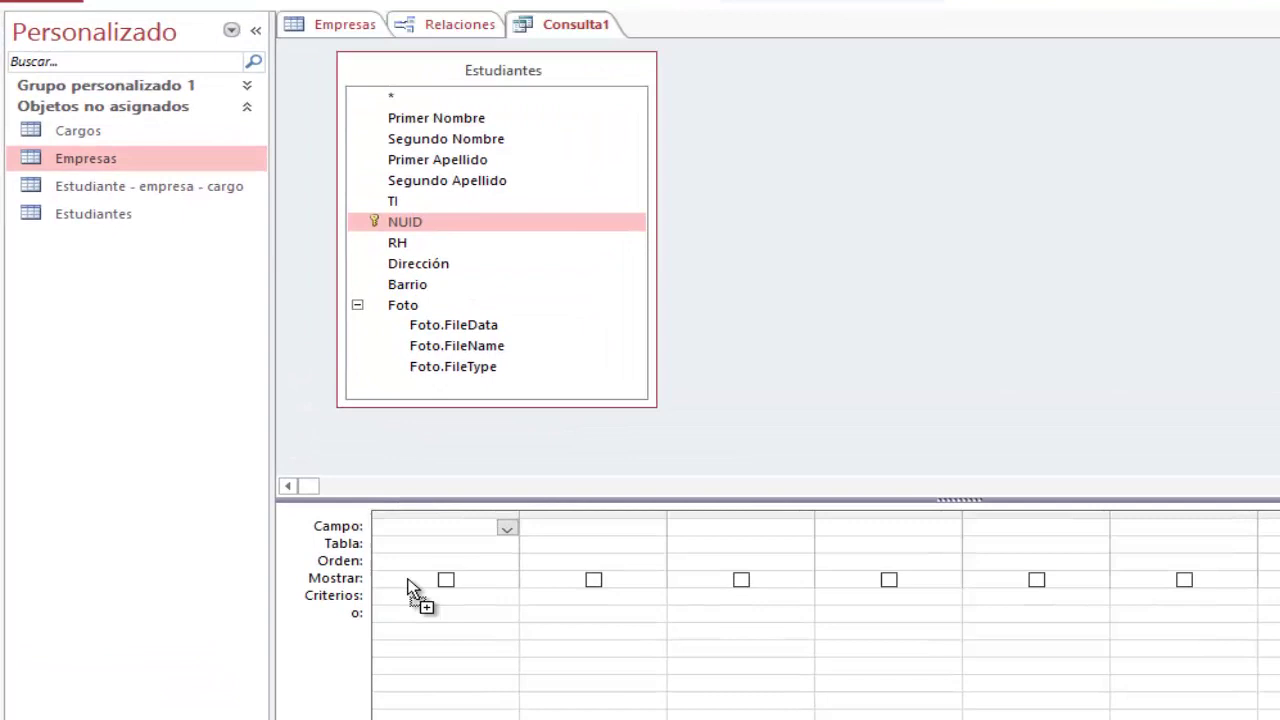
pyautogui.moveTo(407, 588); pyautogui.dragTo(471, 543)
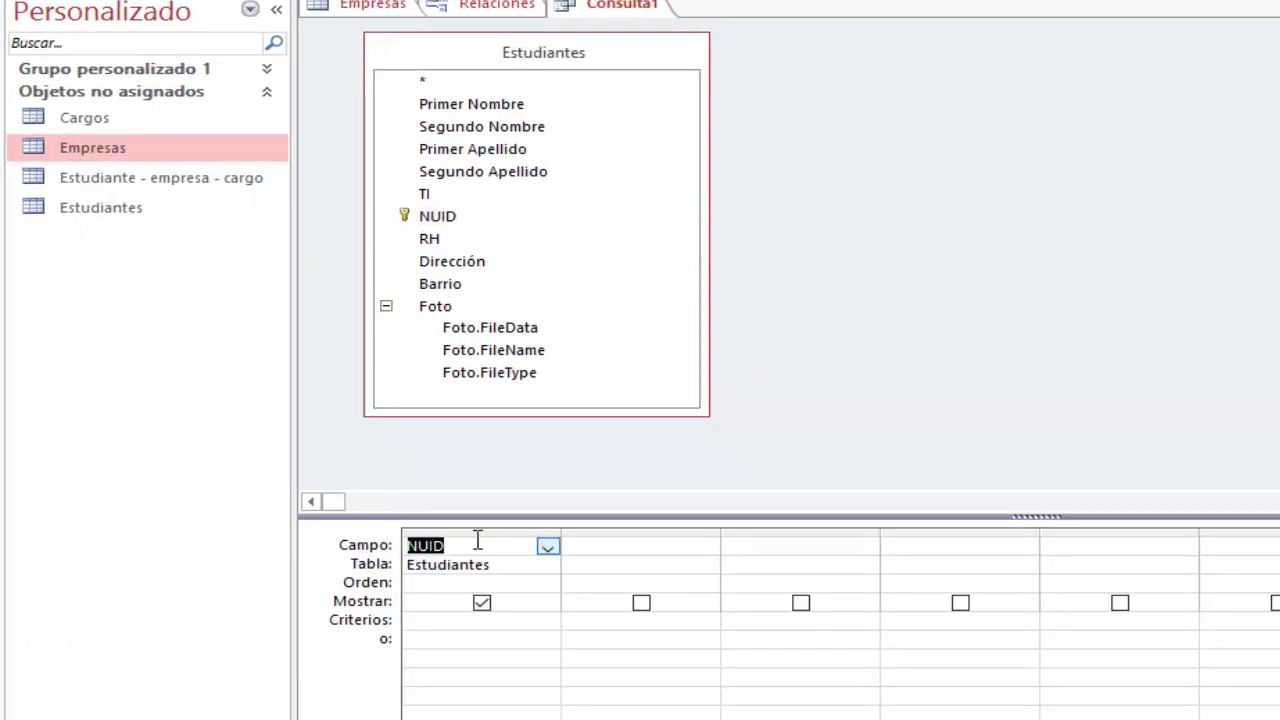
pyautogui.moveTo(491, 108); pyautogui.dragTo(640, 545)
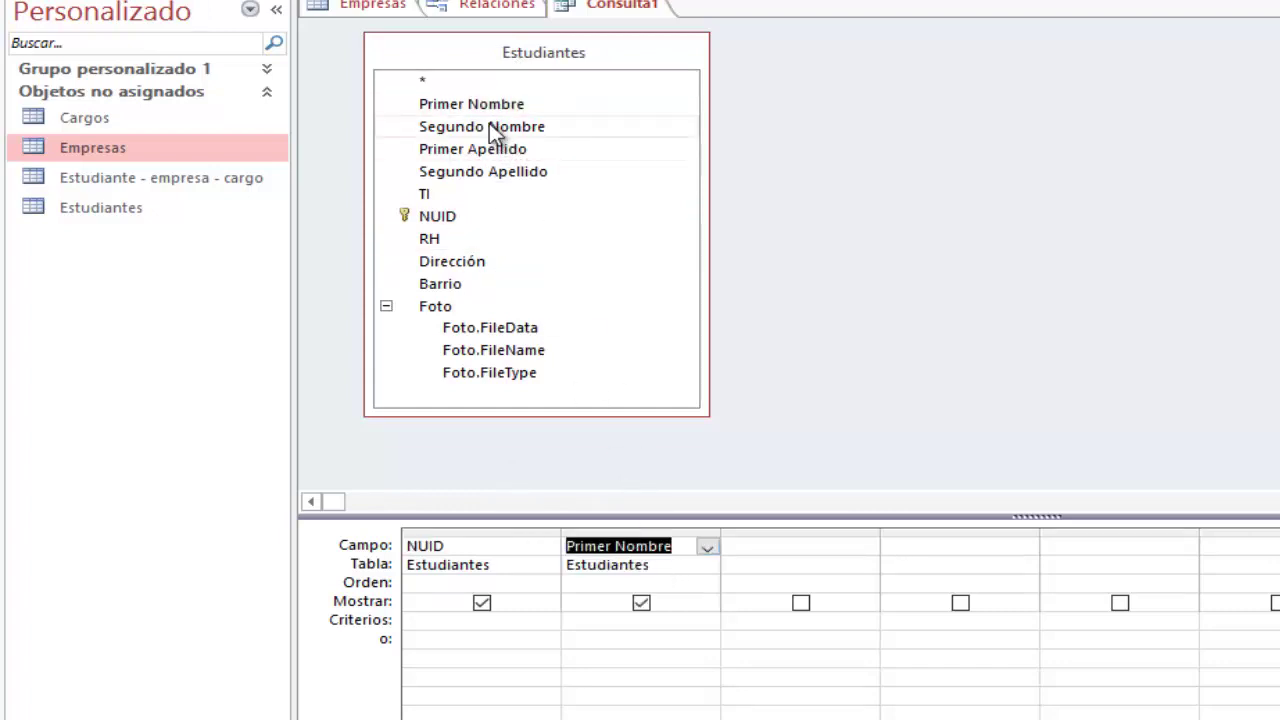
pyautogui.moveTo(489, 123); pyautogui.dragTo(778, 530)
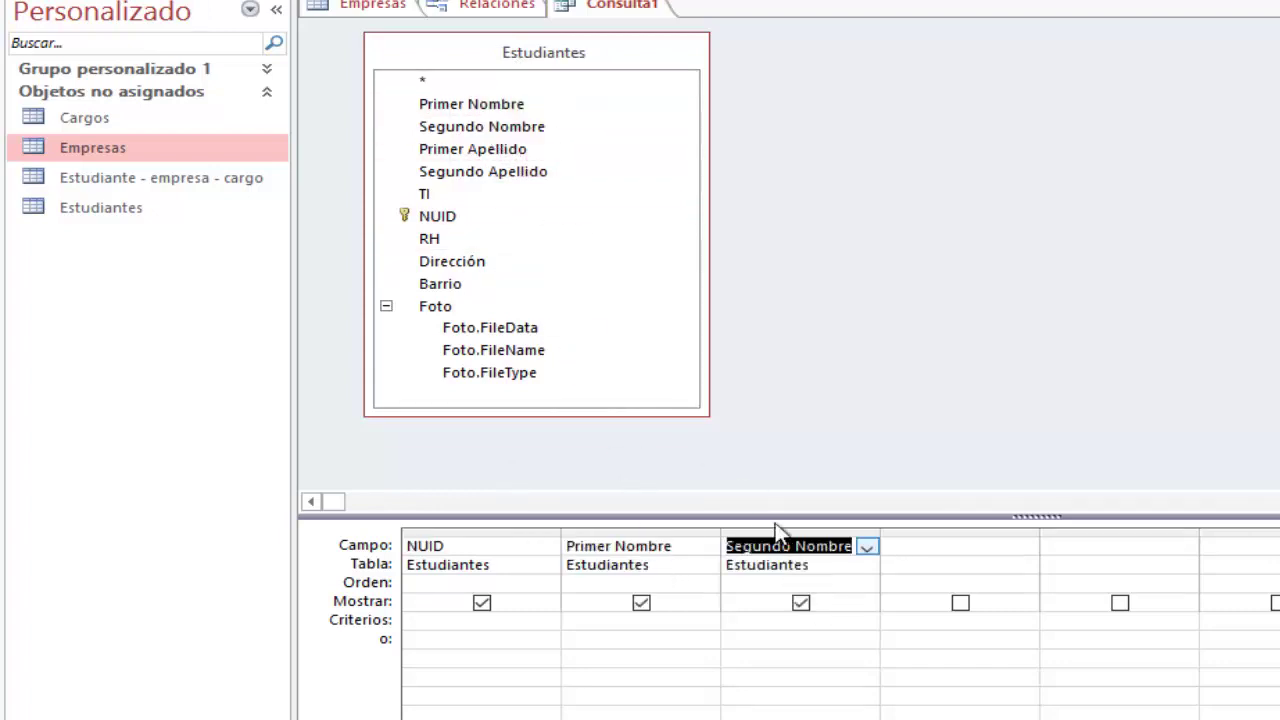
pyautogui.moveTo(494, 150); pyautogui.dragTo(884, 531)
pyautogui.moveTo(463, 178); pyautogui.dragTo(1066, 548)
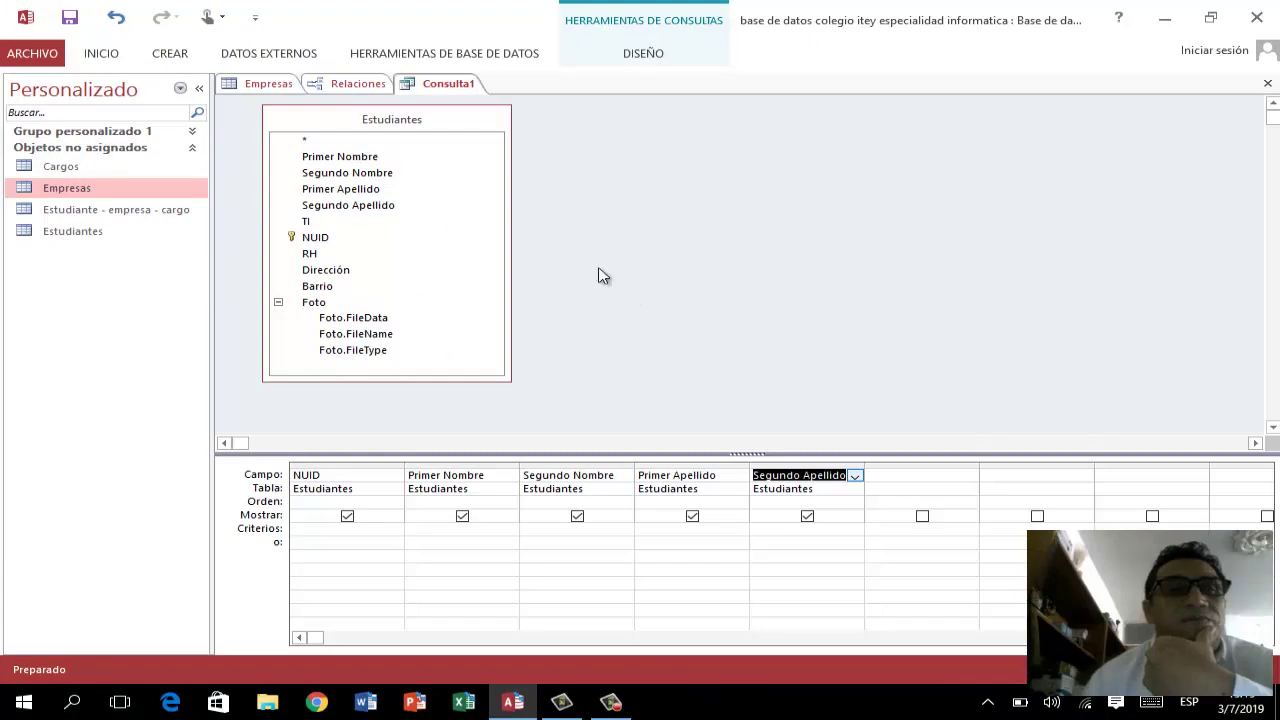
# - Check the query's records in datasheet view and return to design view
pyautogui.click(113, 55)
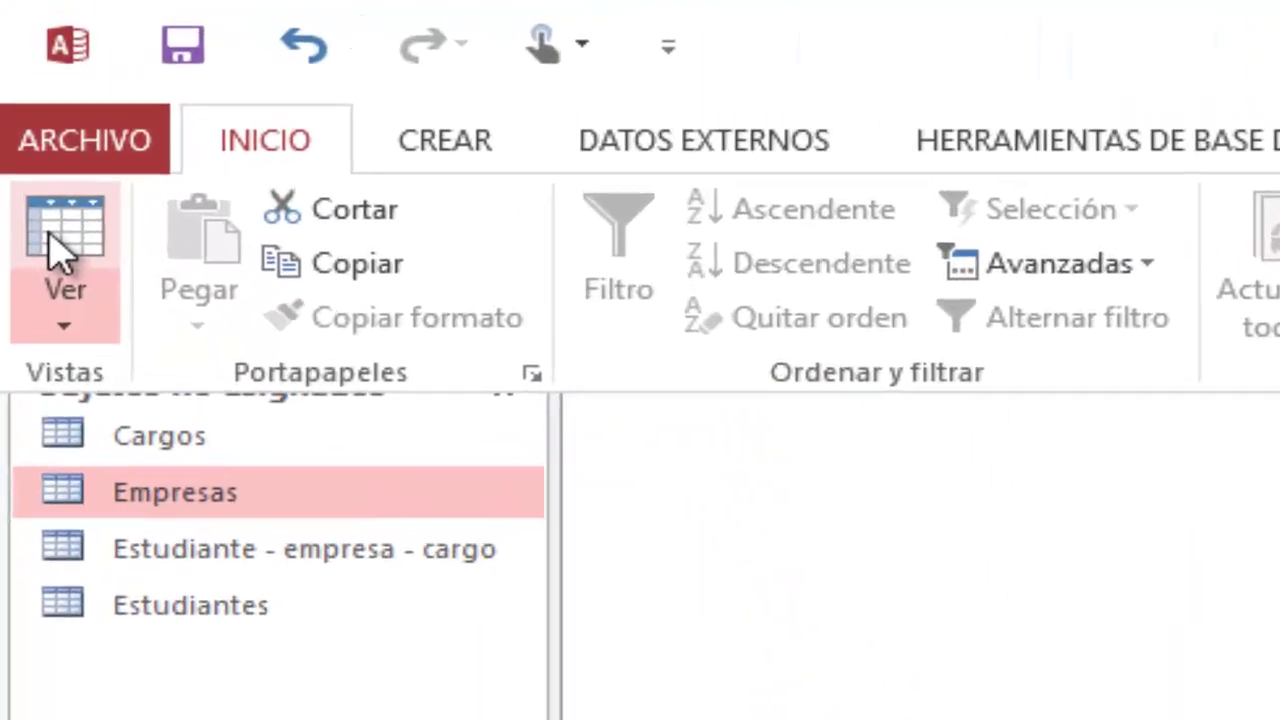
pyautogui.click(55, 245)
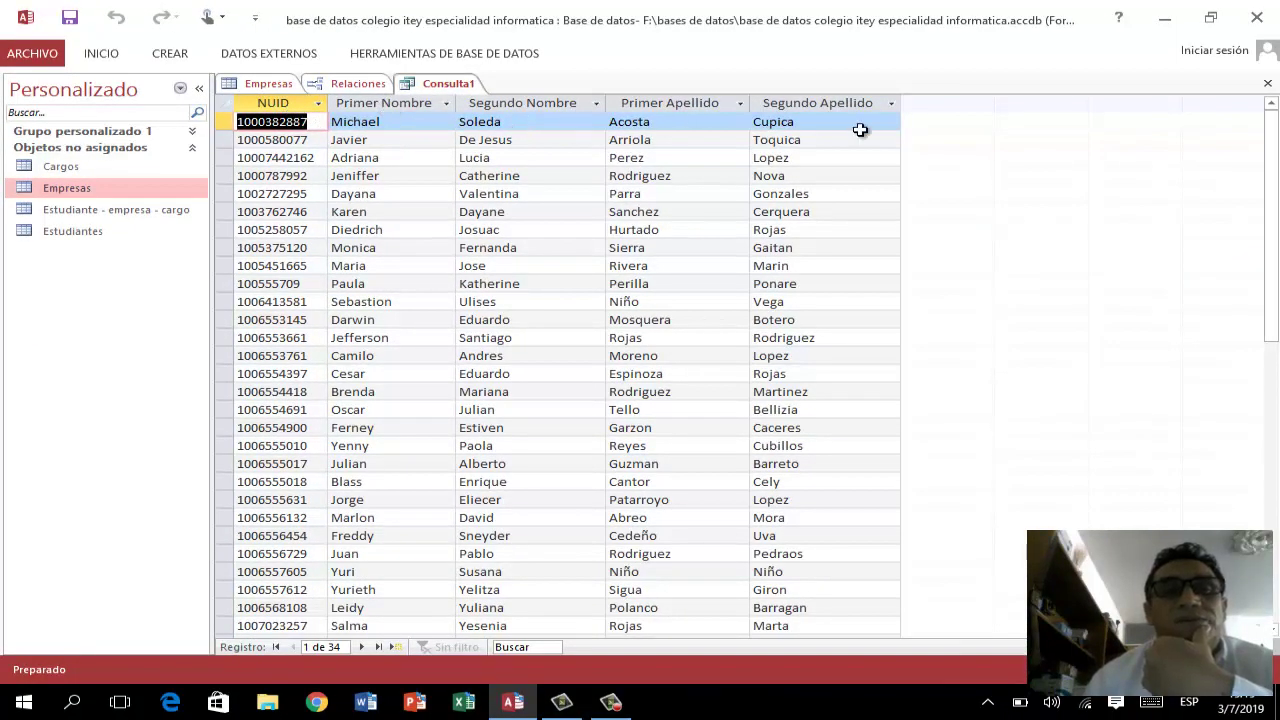
pyautogui.rightClick(461, 88)
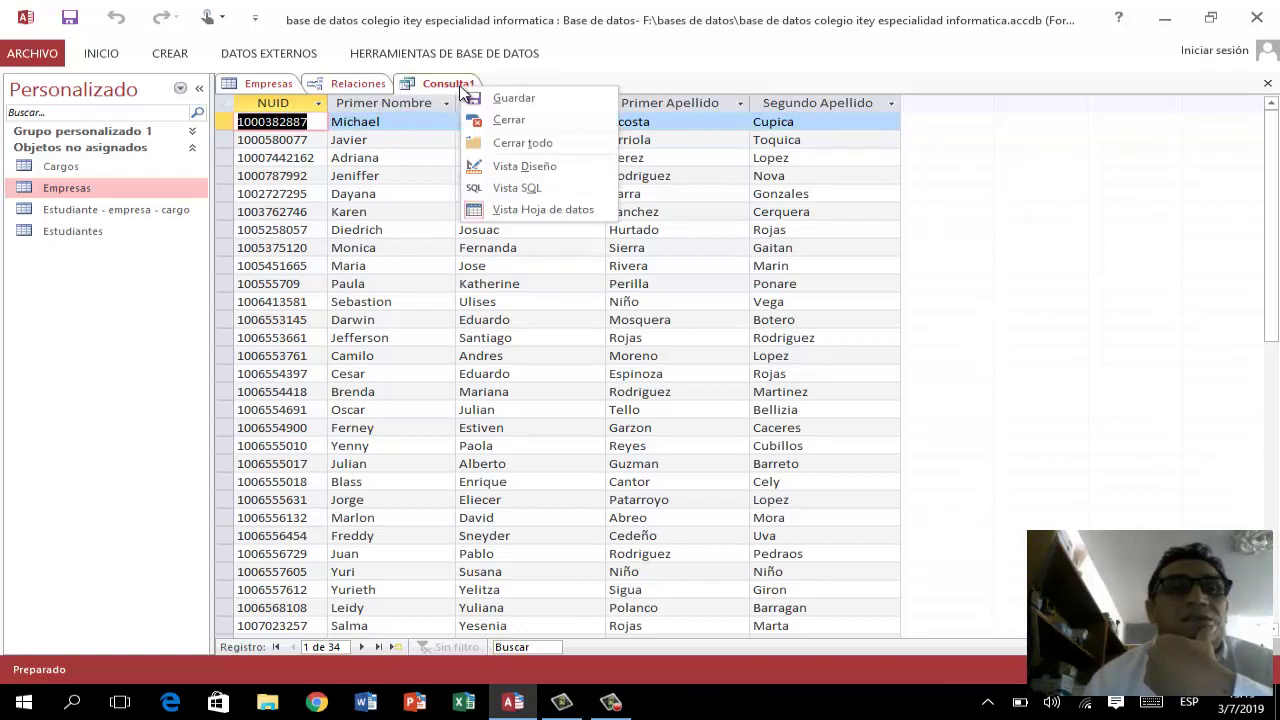
pyautogui.click(497, 170)
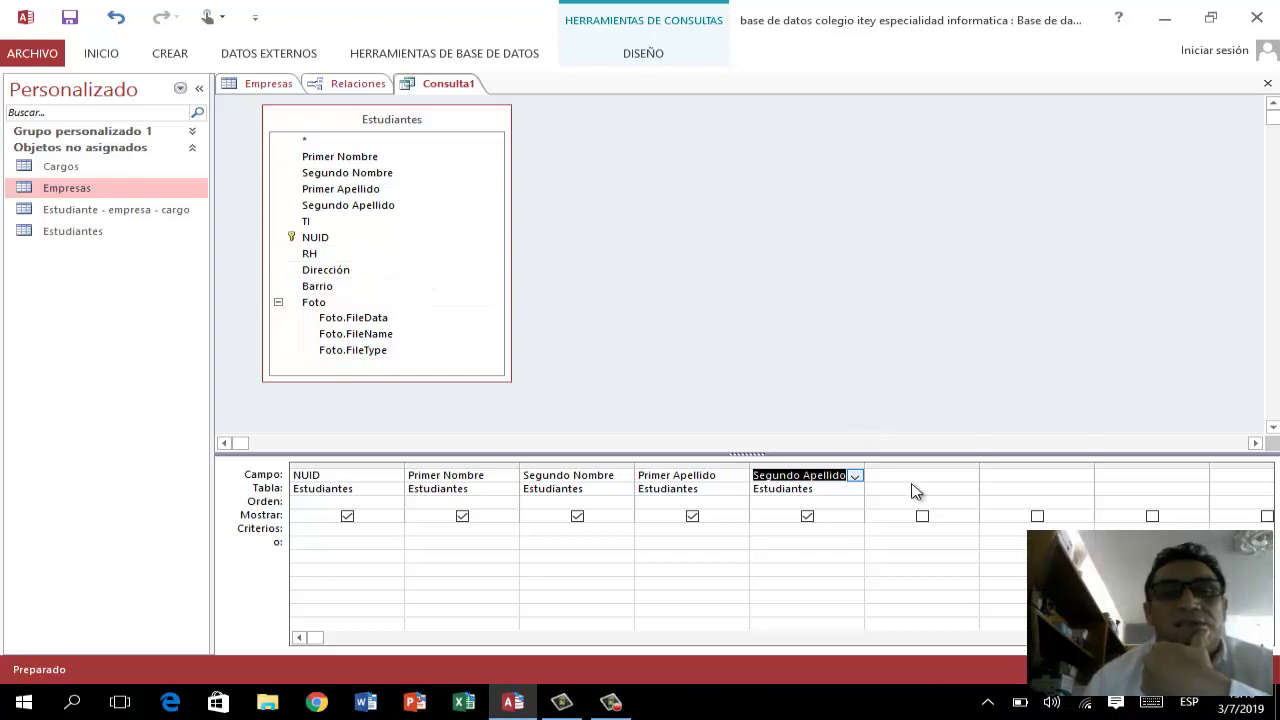
# - Add the RH and Barrio fields to the query and display its records in datasheet view
pyautogui.doubleClick(309, 258)
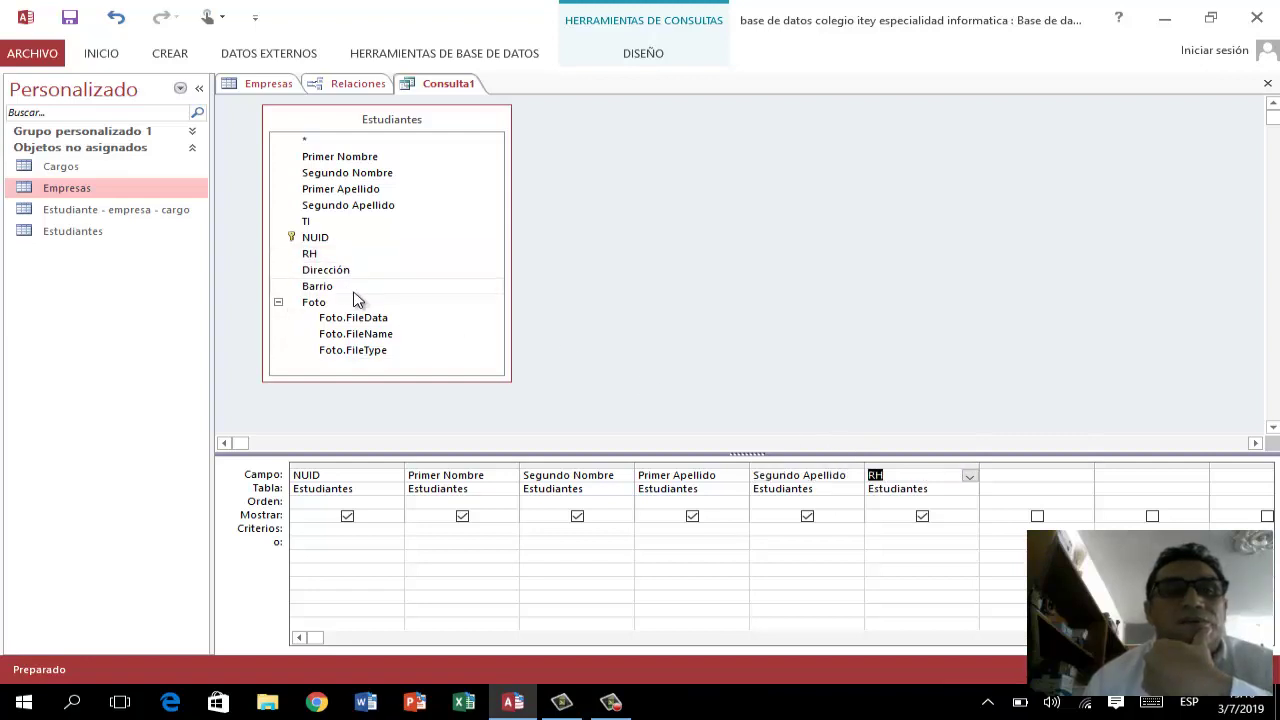
pyautogui.click(354, 292)
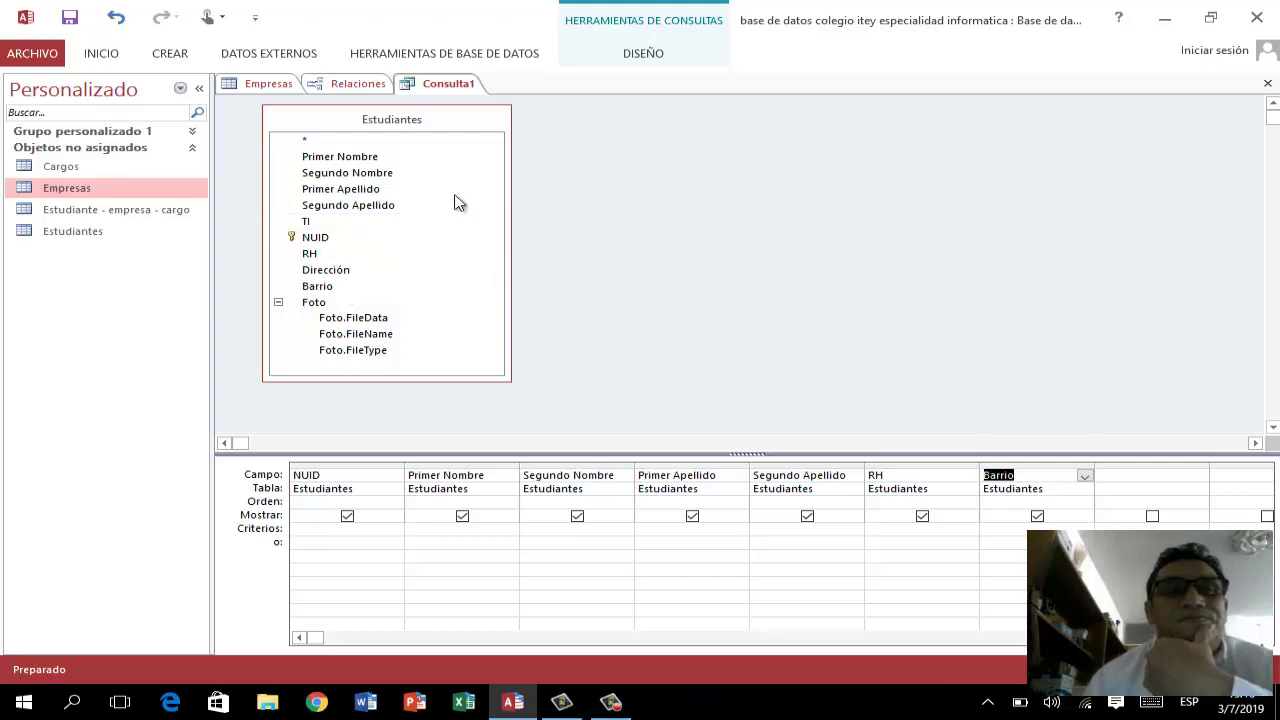
pyautogui.rightClick(426, 92)
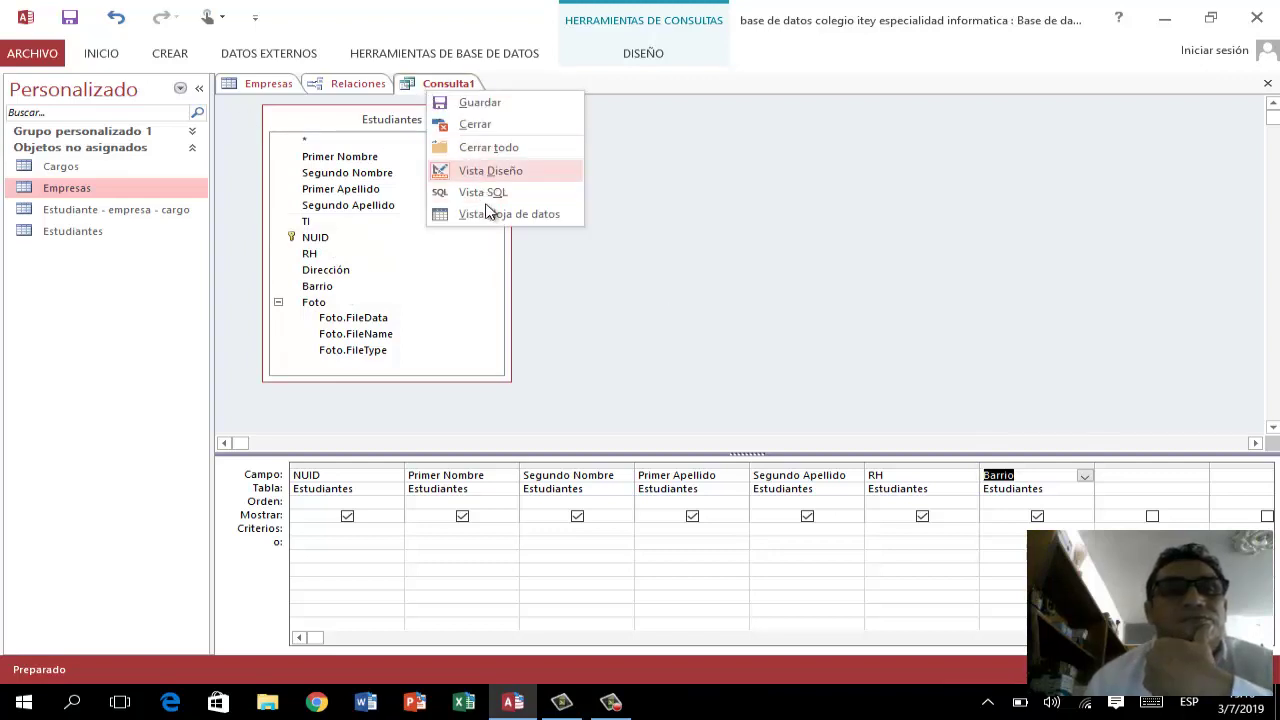
pyautogui.click(107, 58)
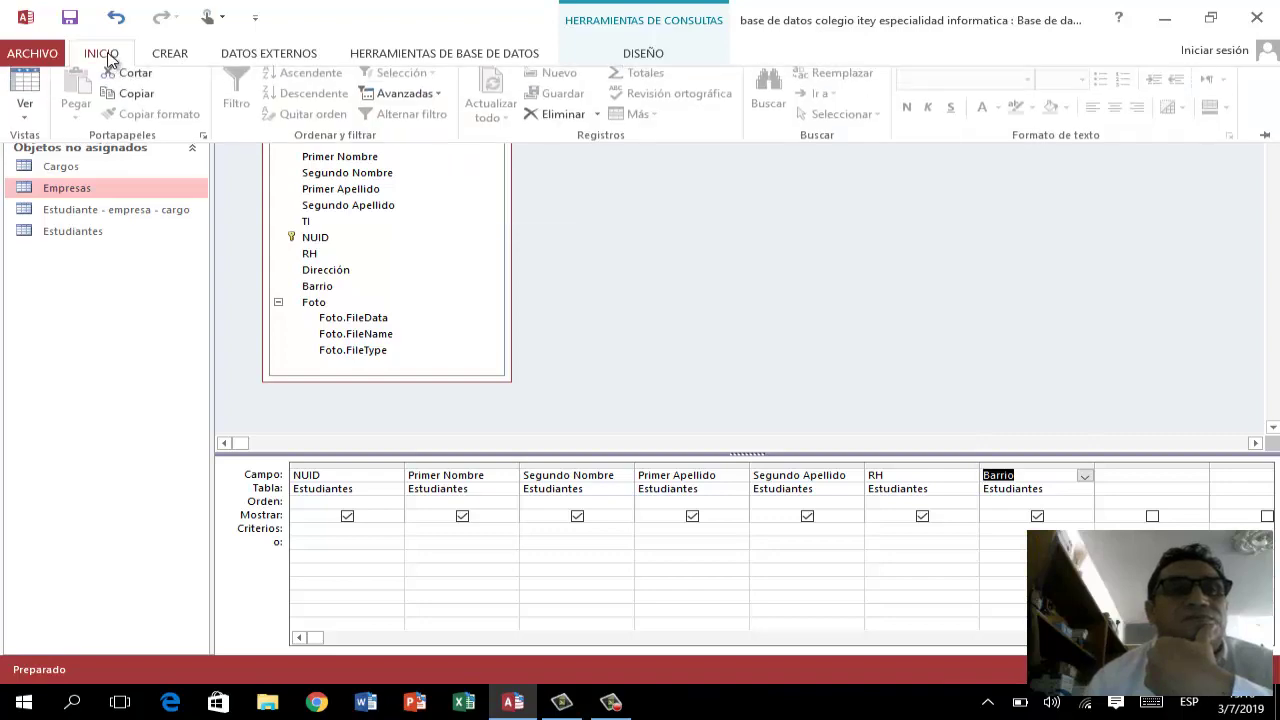
pyautogui.click(24, 93)
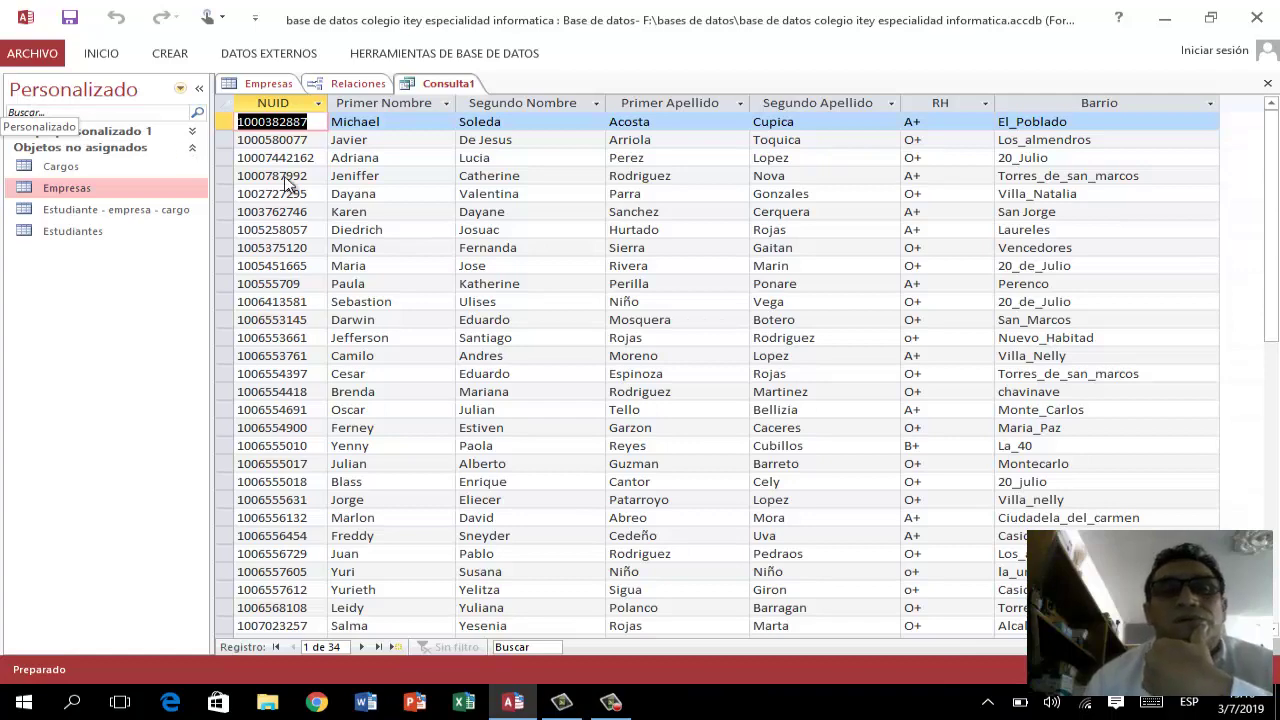
pyautogui.moveTo(1266, 243); pyautogui.dragTo(1273, 218)
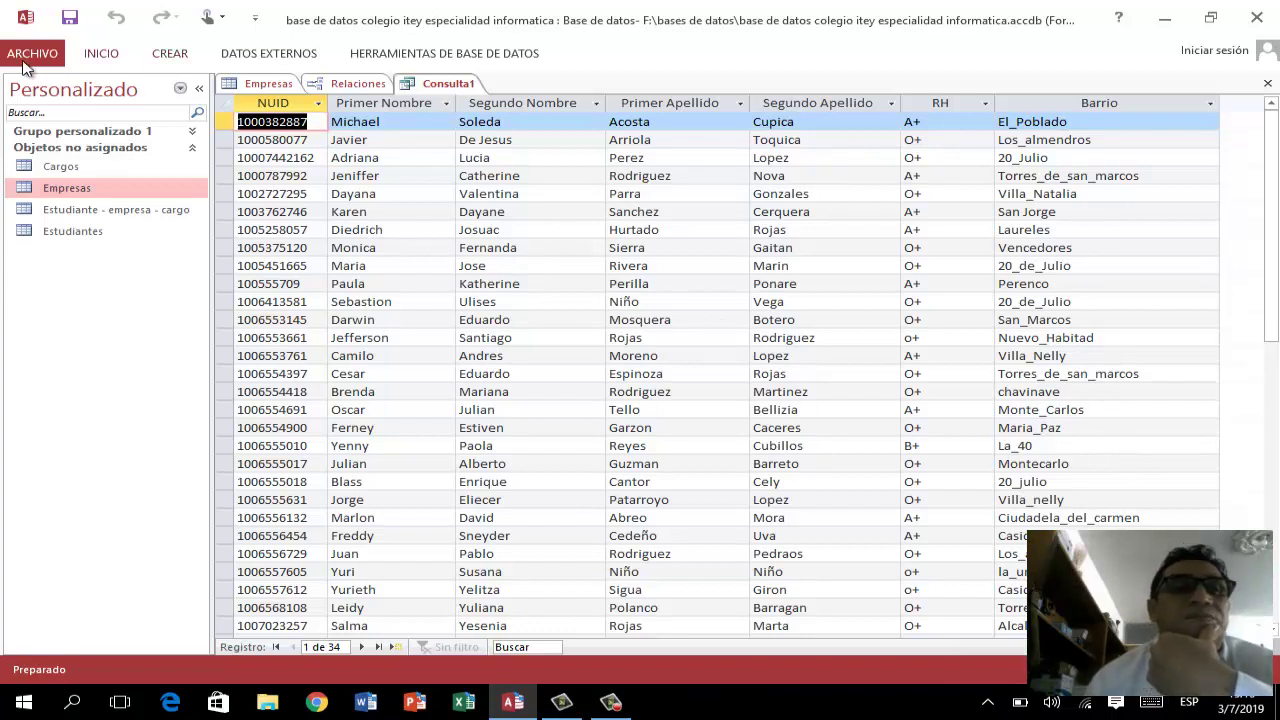
# - Close the query and save it as "listado estudiantes por barrio"
pyautogui.rightClick(455, 86)
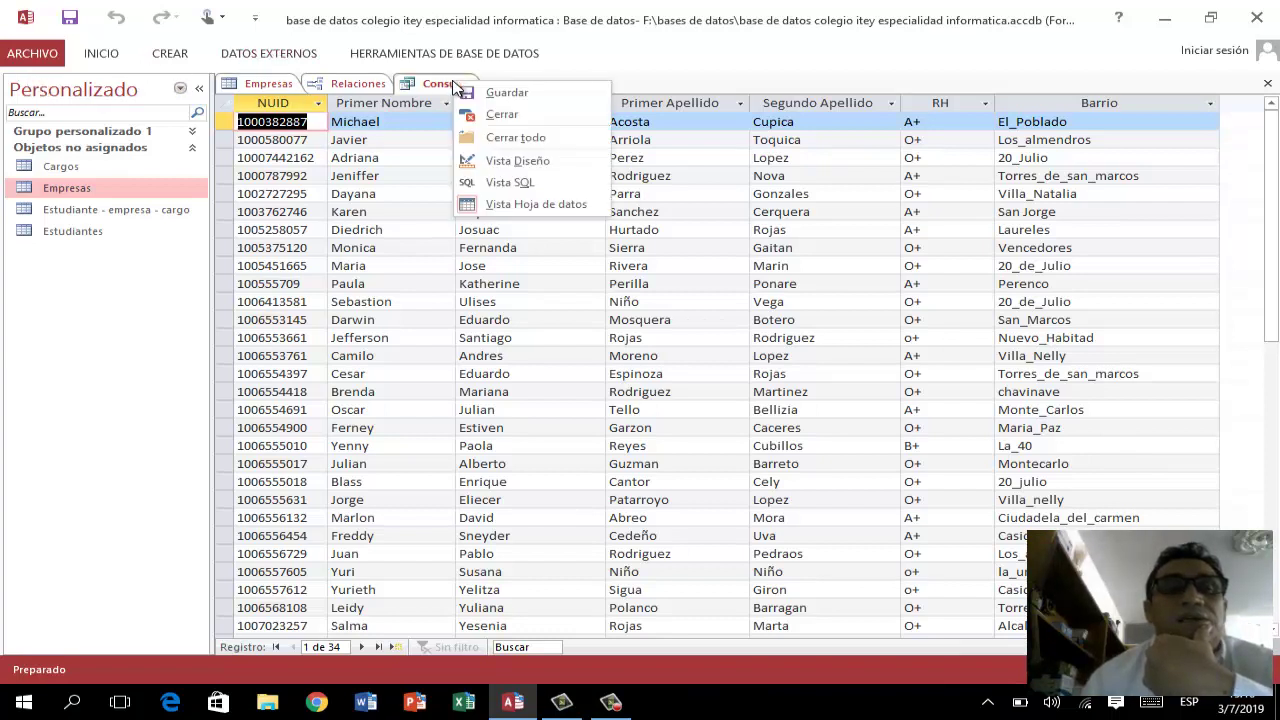
pyautogui.click(611, 74)
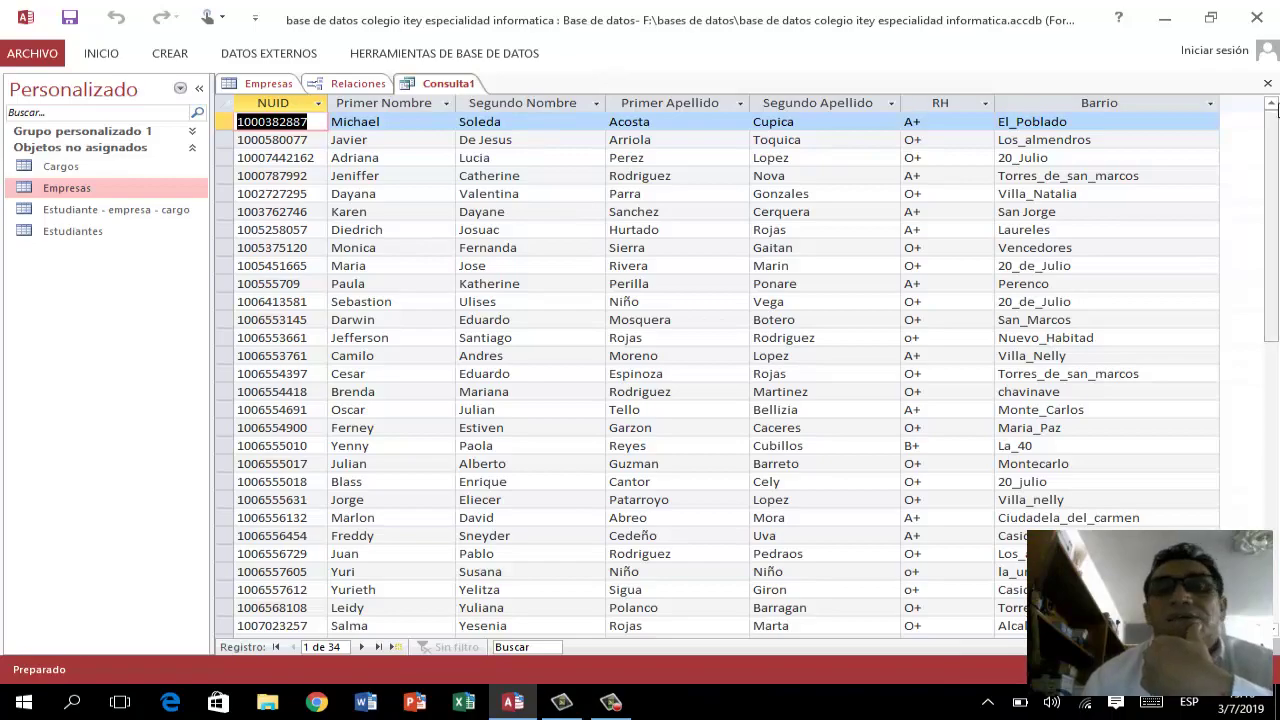
pyautogui.click(1268, 83)
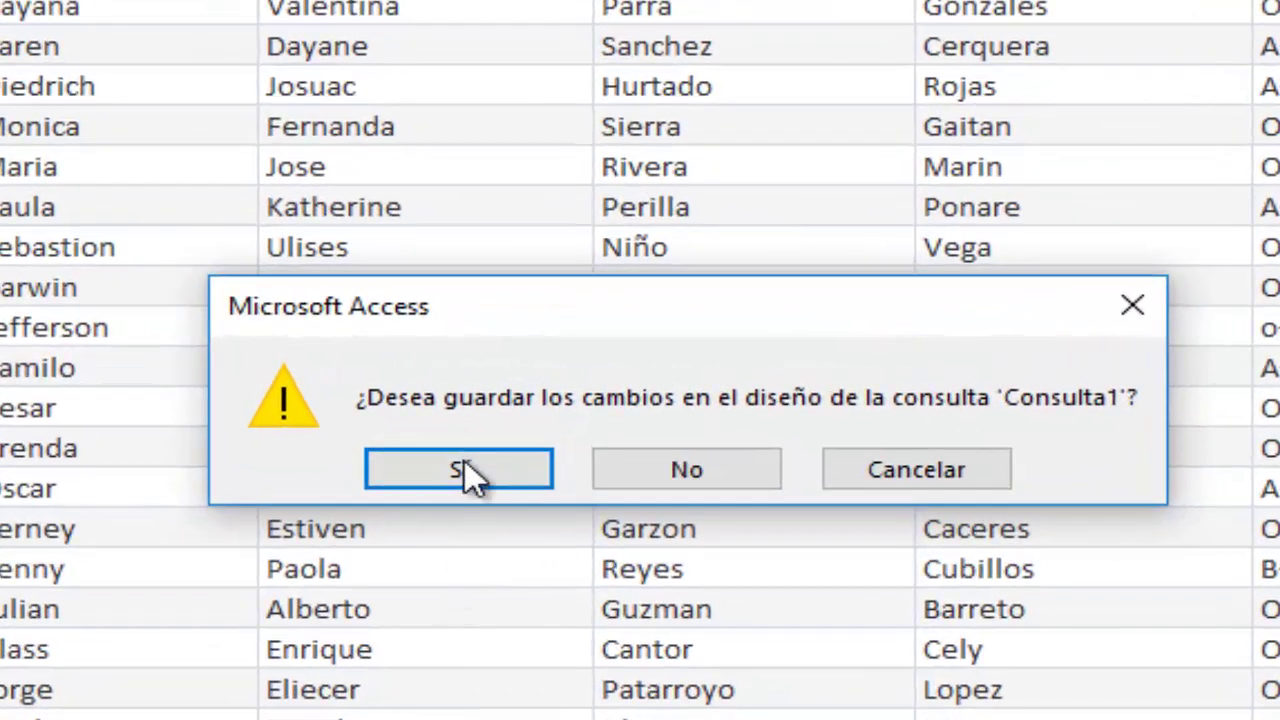
pyautogui.click(463, 465)
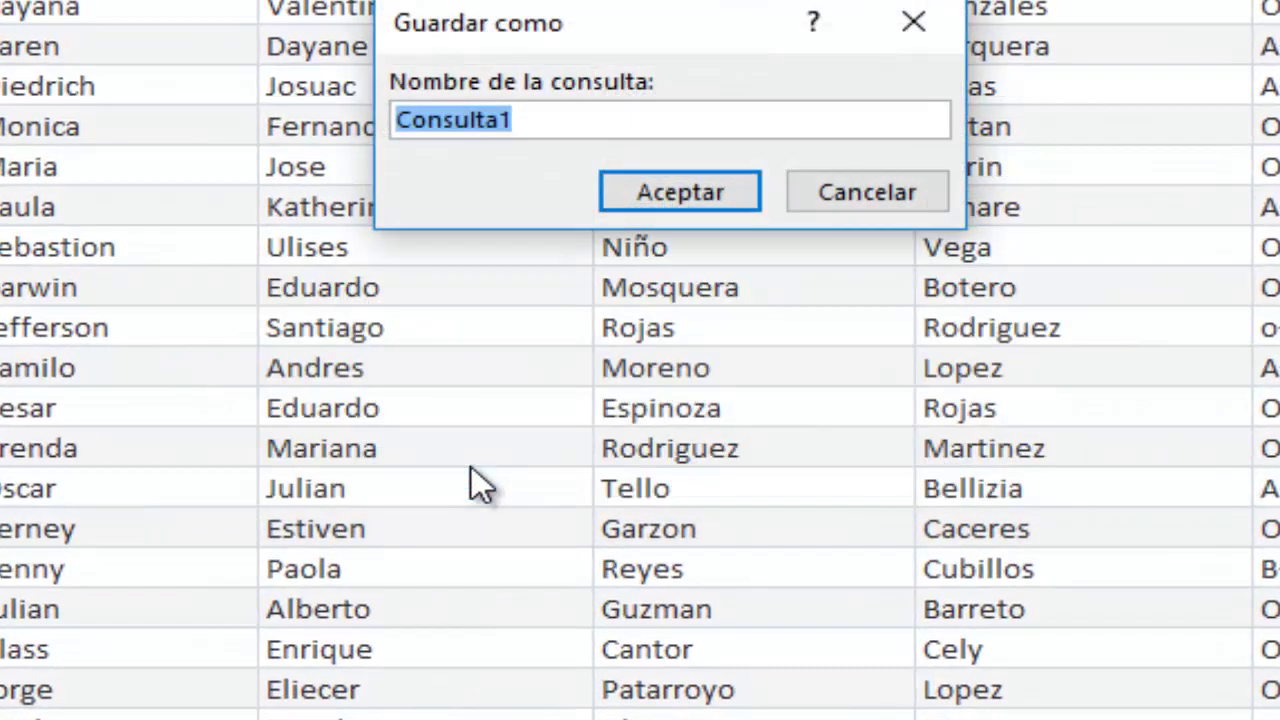
pyautogui.write('listado estud')
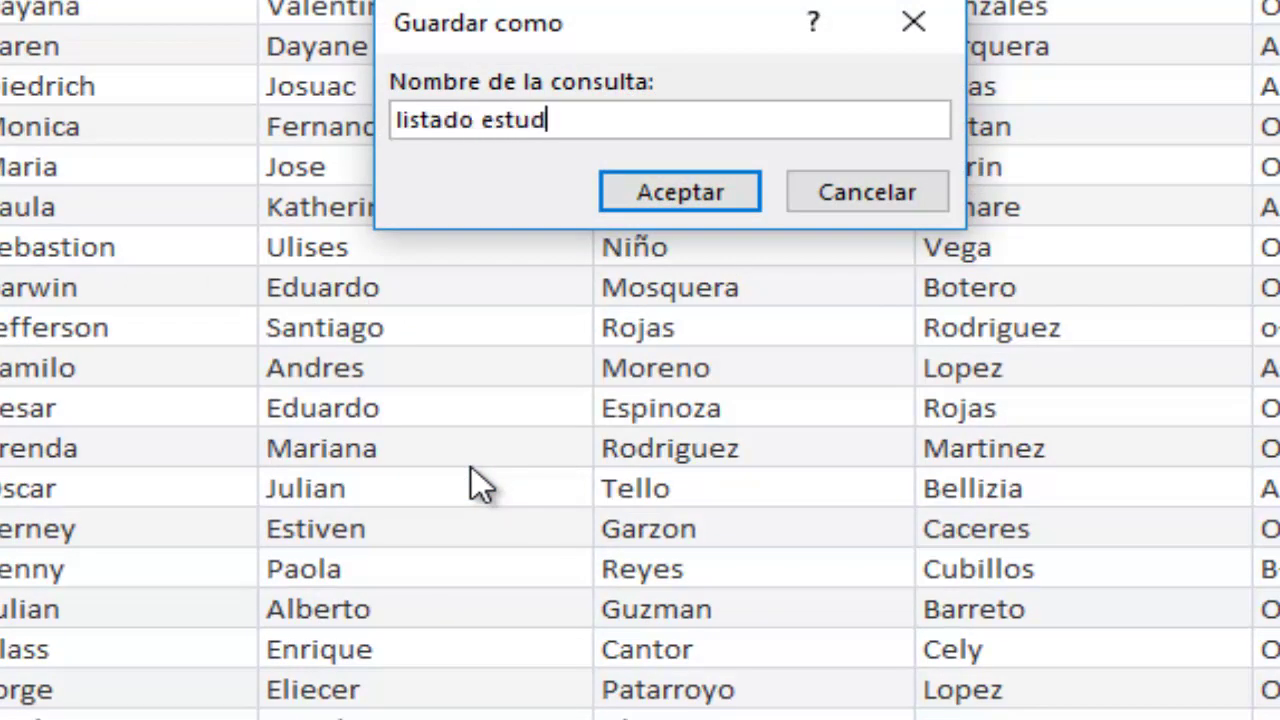
pyautogui.write('iantes por barrio')
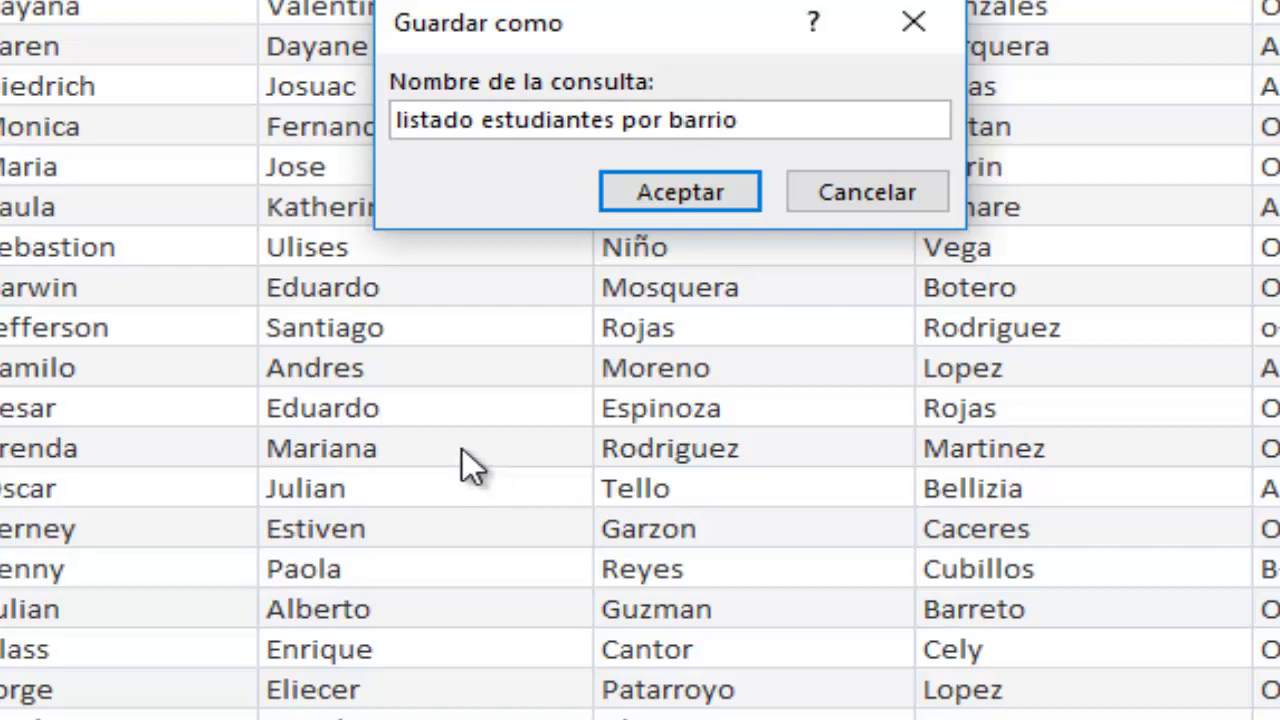
pyautogui.click(657, 193)
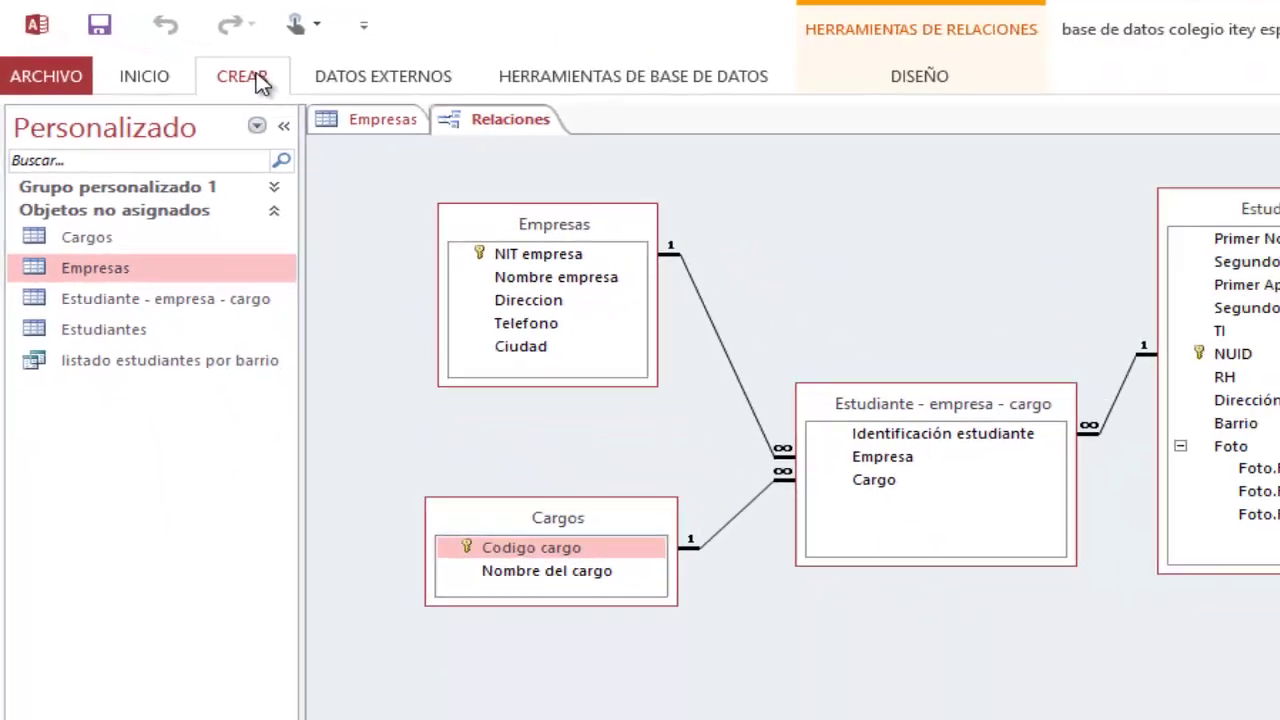
# - Create a new query in design view with the Empresas table and enlarge its field list to show all fields
pyautogui.click(252, 80)
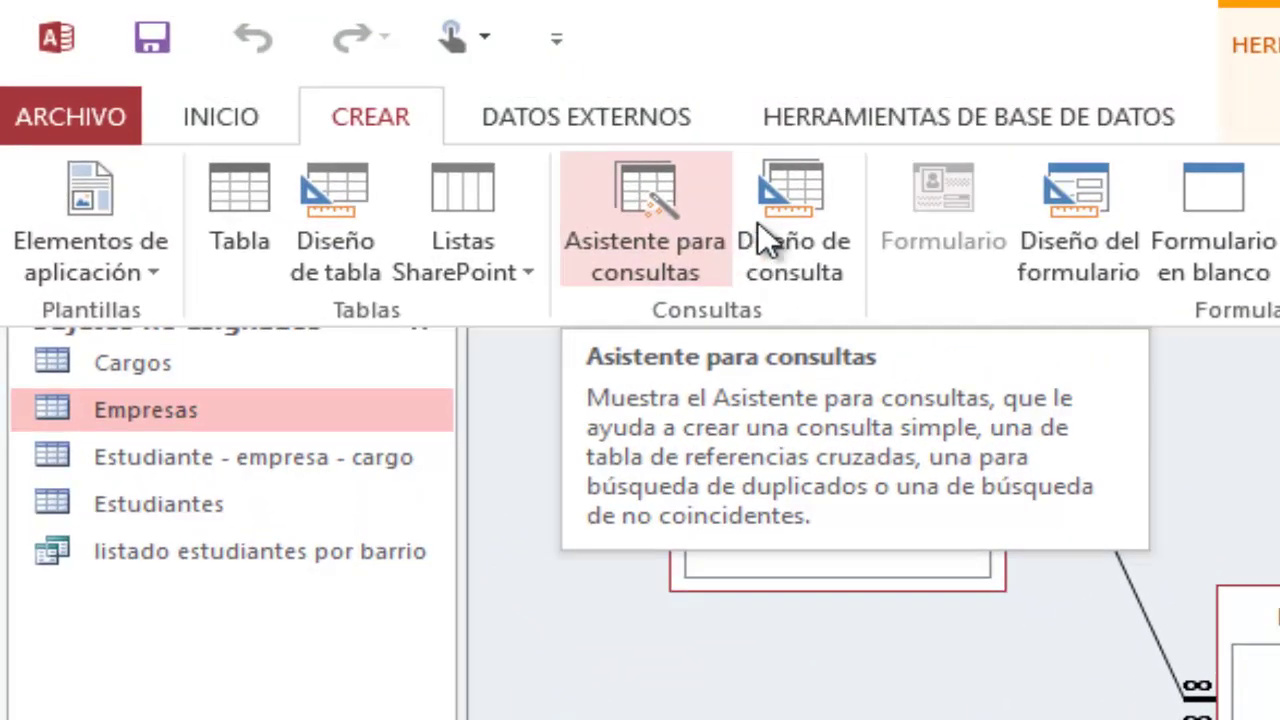
pyautogui.click(760, 222)
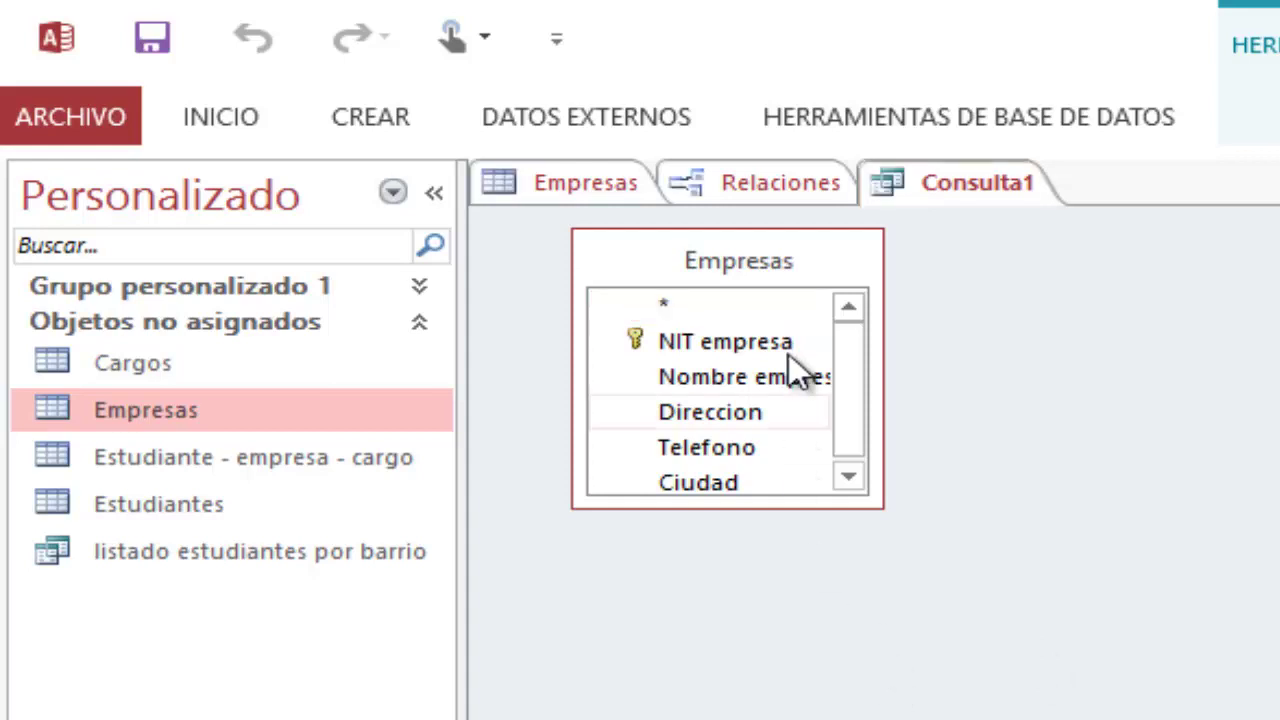
pyautogui.moveTo(882, 367); pyautogui.dragTo(1033, 375)
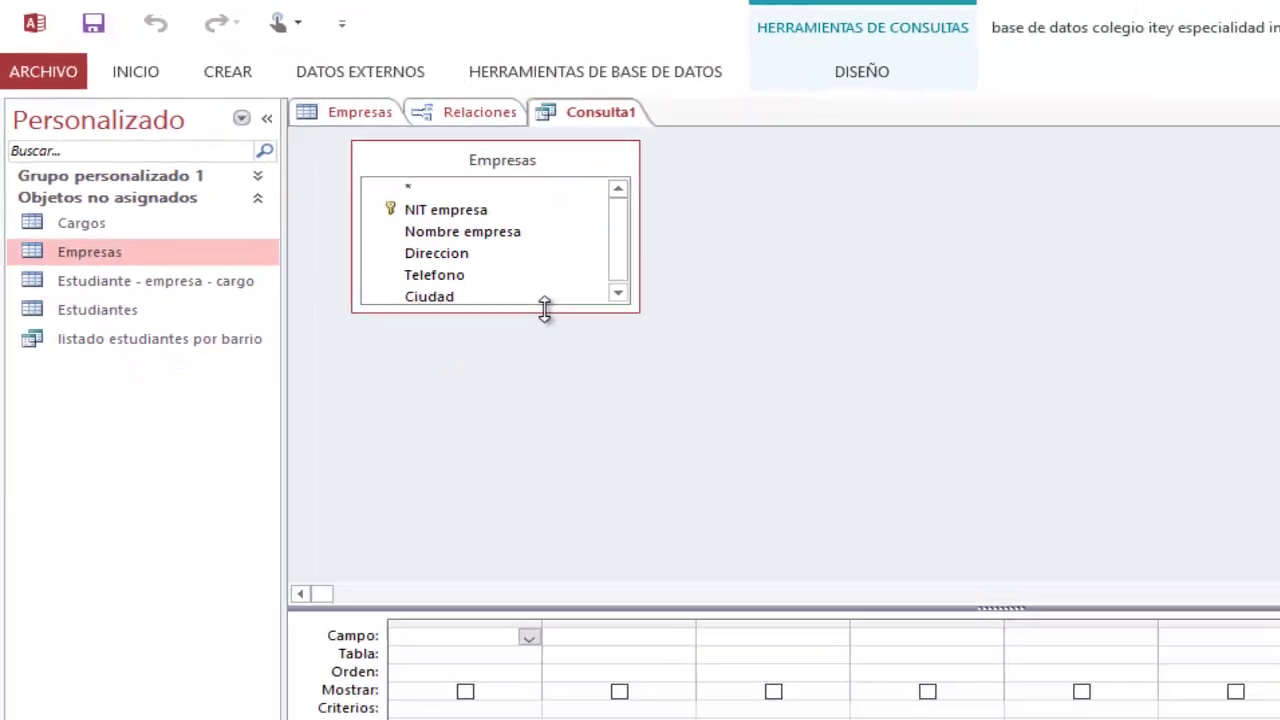
pyautogui.moveTo(544, 309); pyautogui.dragTo(553, 370)
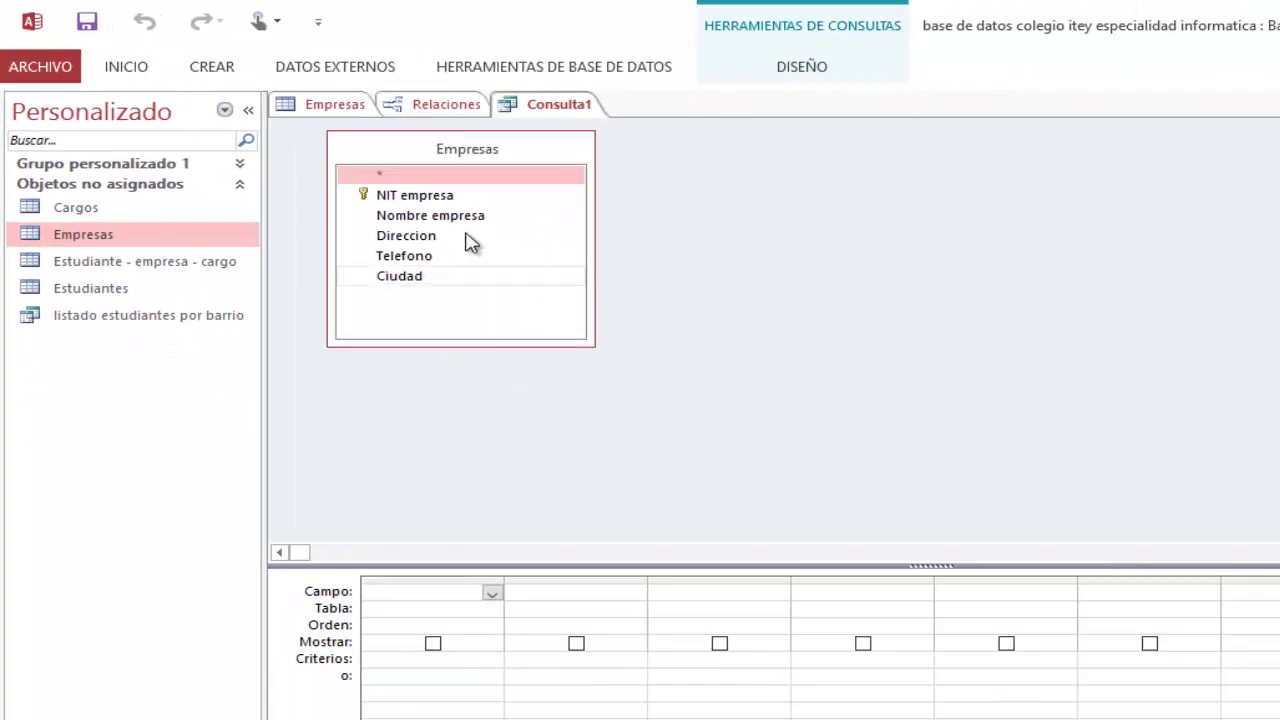
# - Add the NIT empresa and Nombre empresa fields from Empresas to the query grid
pyautogui.click(460, 215)
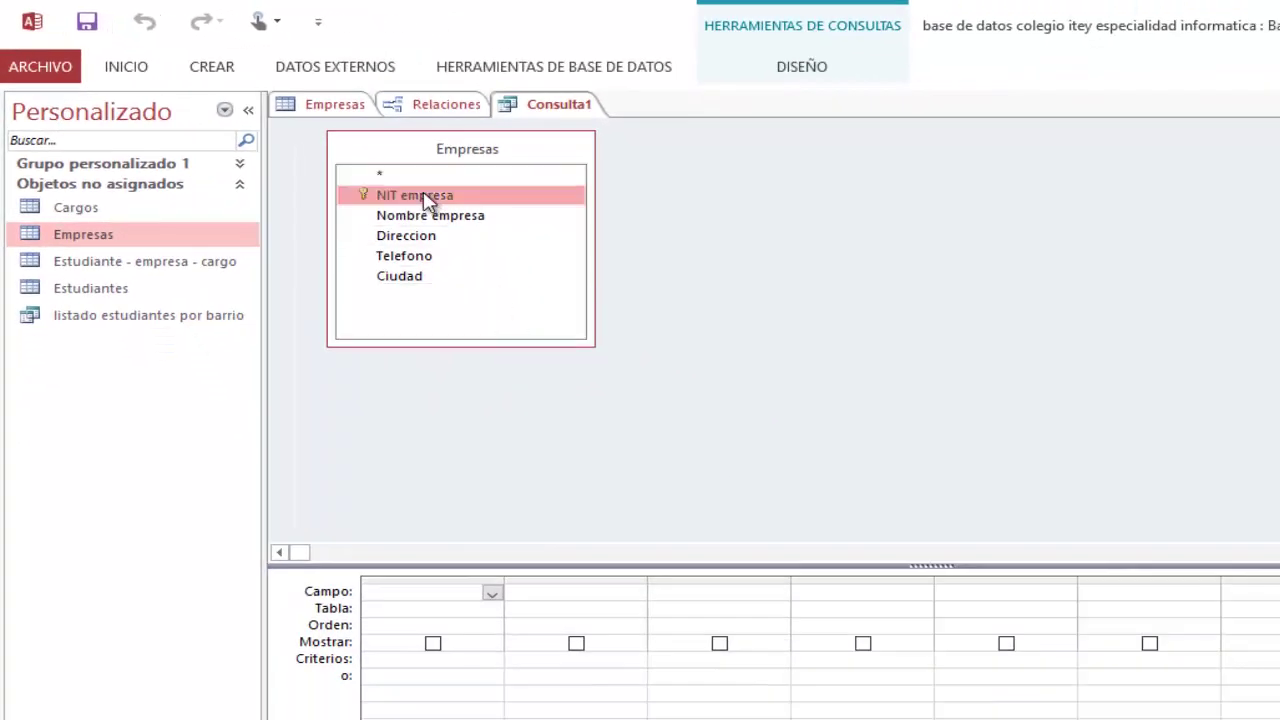
pyautogui.doubleClick(425, 198)
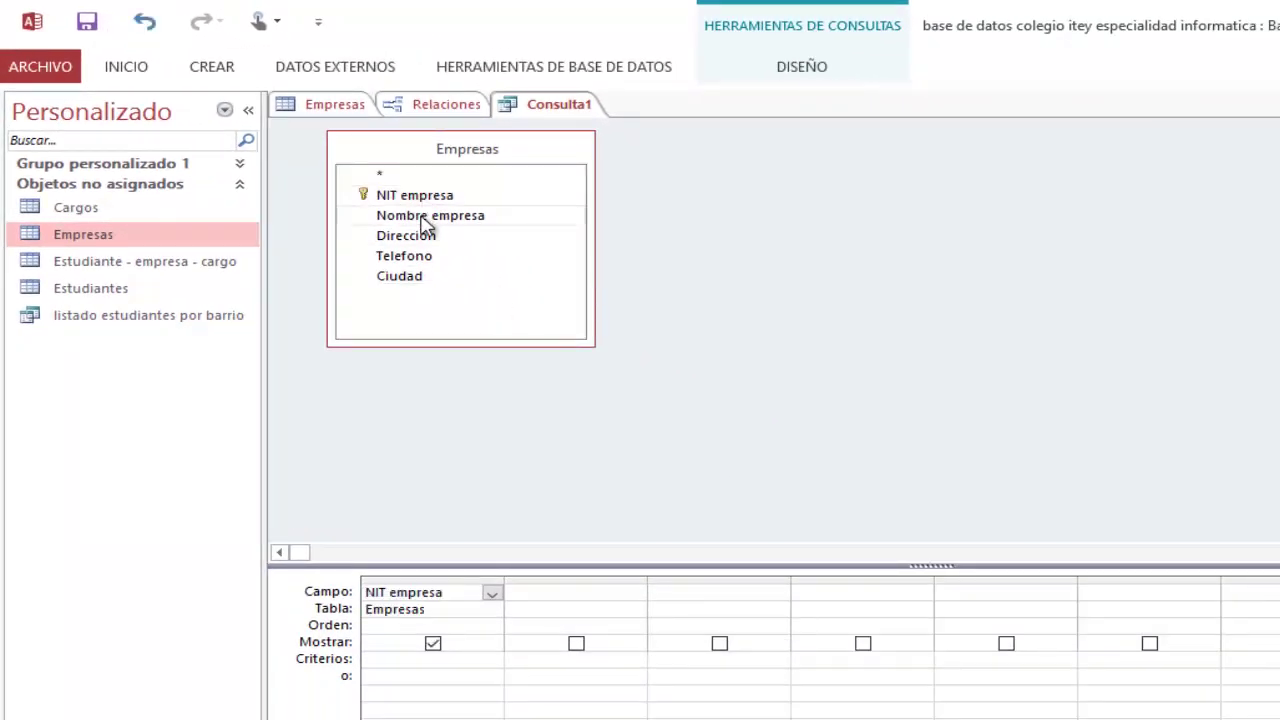
pyautogui.doubleClick(424, 216)
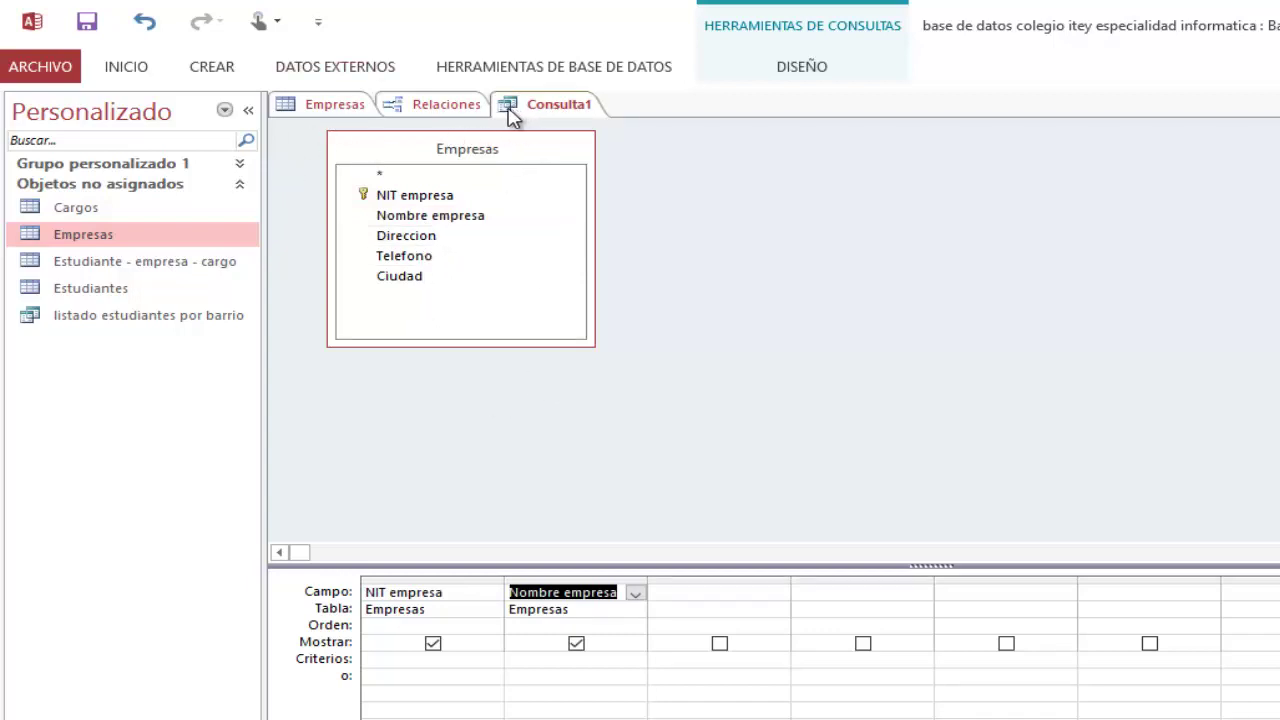
# - Display the records of the Empresas query in datasheet view
pyautogui.click(140, 72)
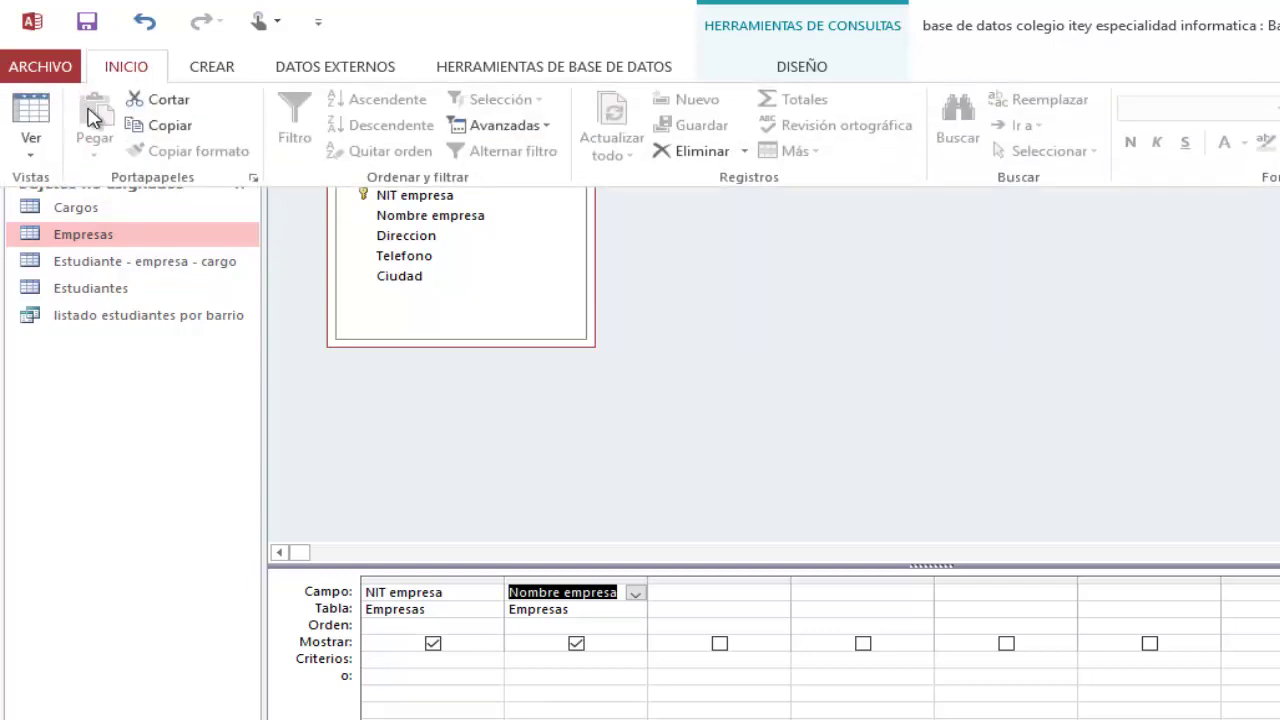
pyautogui.click(29, 124)
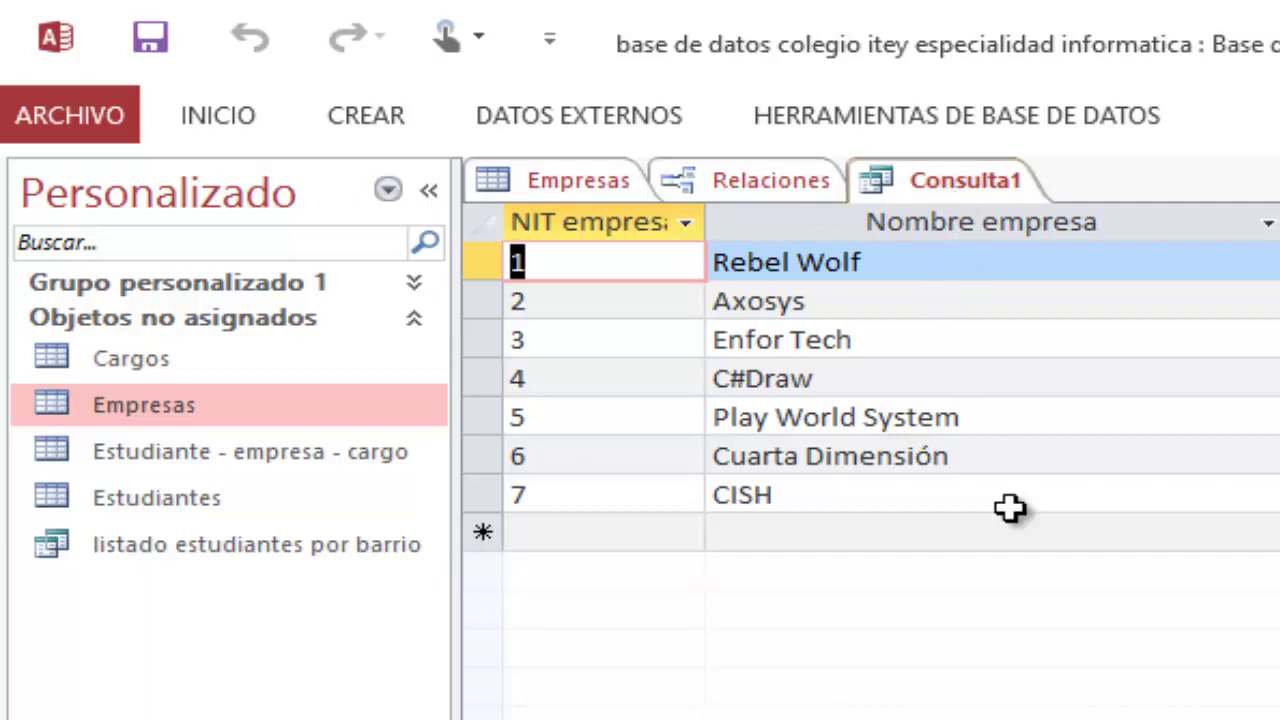
pyautogui.rightClick(977, 182)
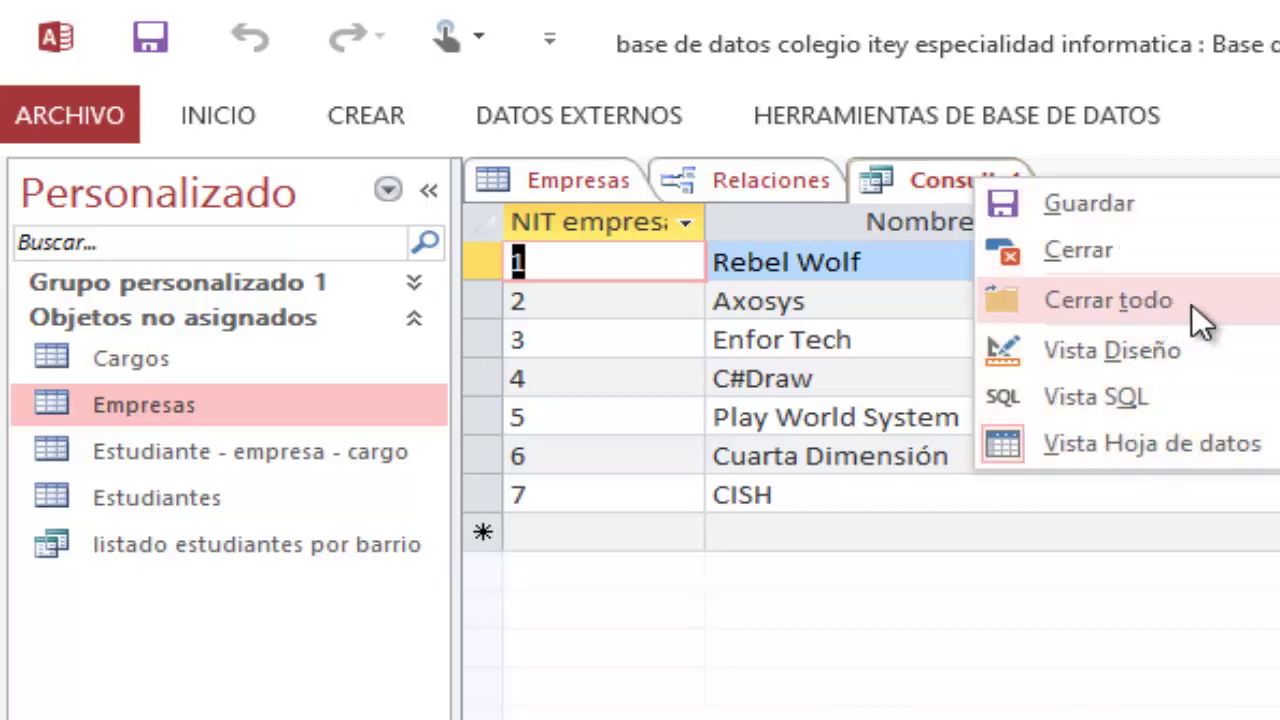
pyautogui.press('Escape')
# - Close the query and try to save it under the name "empresas"
pyautogui.click(1268, 83)
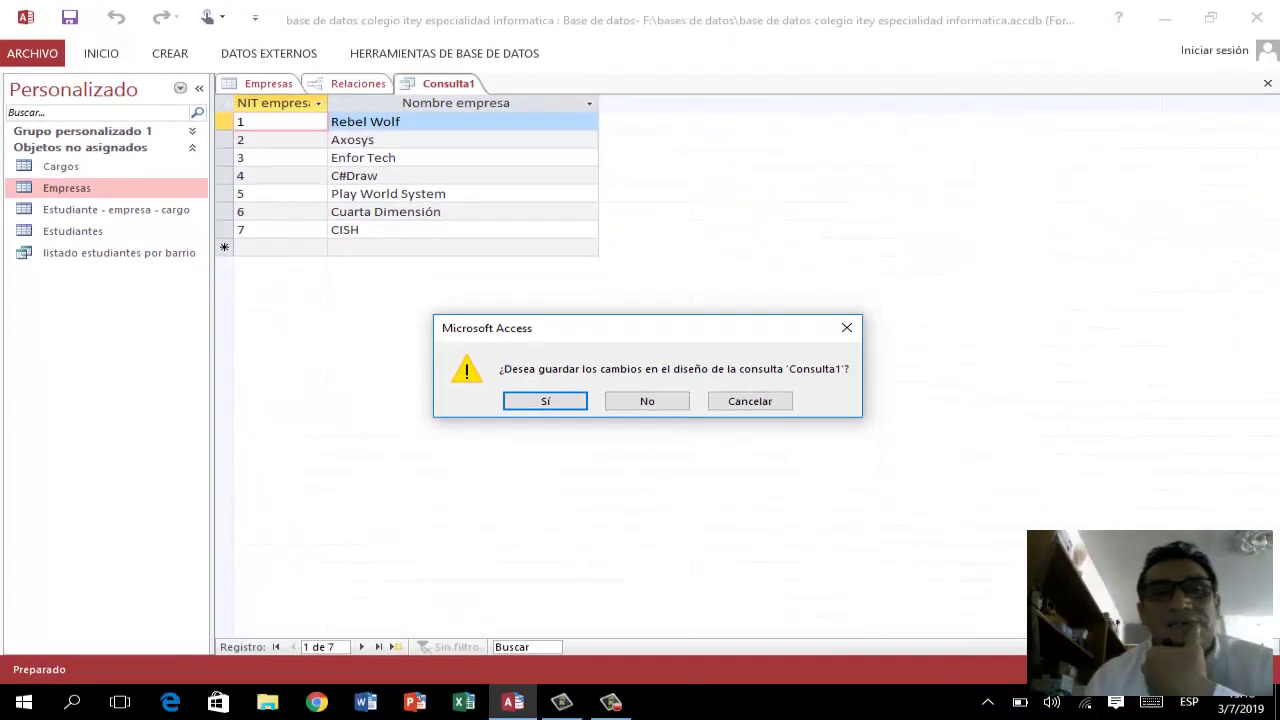
pyautogui.click(541, 400)
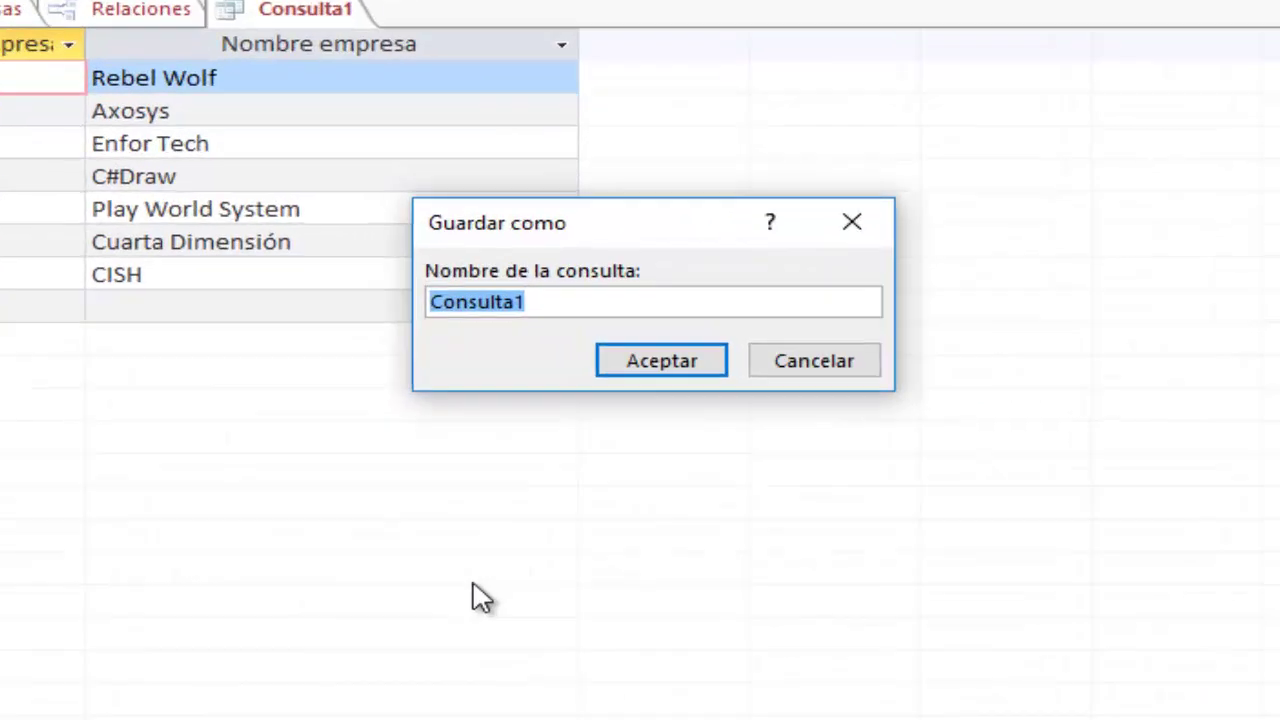
pyautogui.write('e')
pyautogui.write('m')
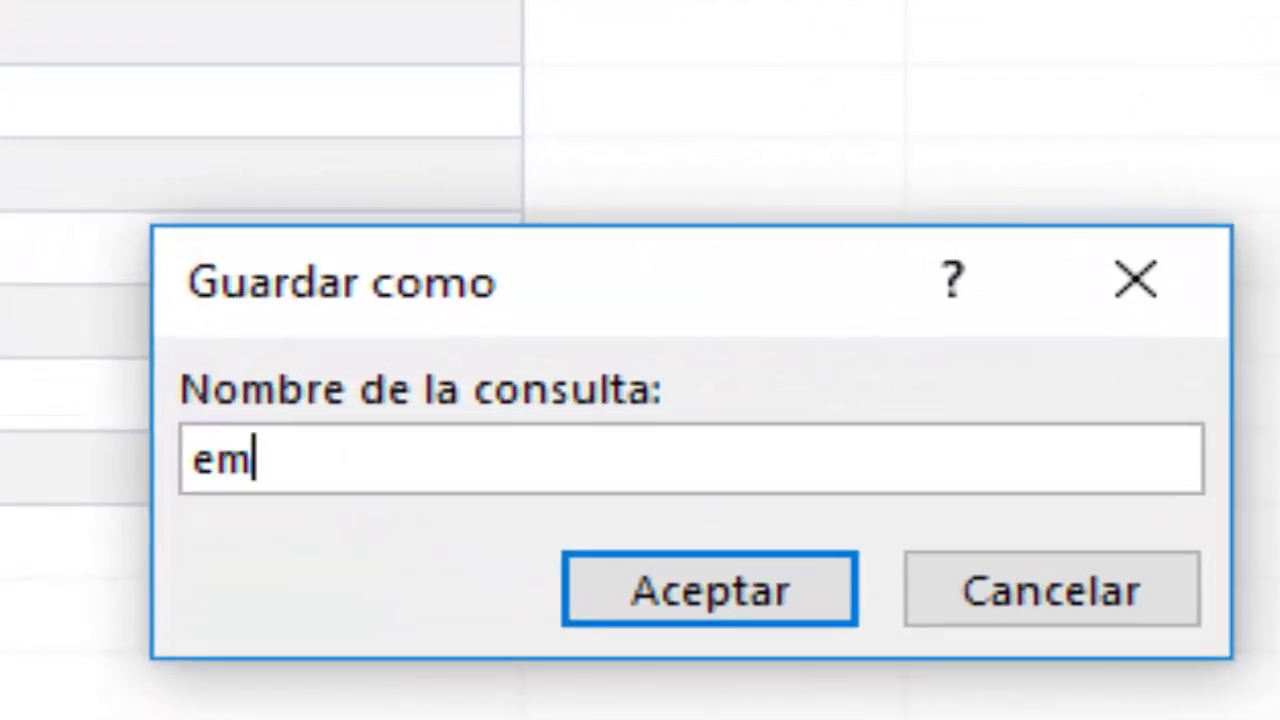
pyautogui.write('presas')
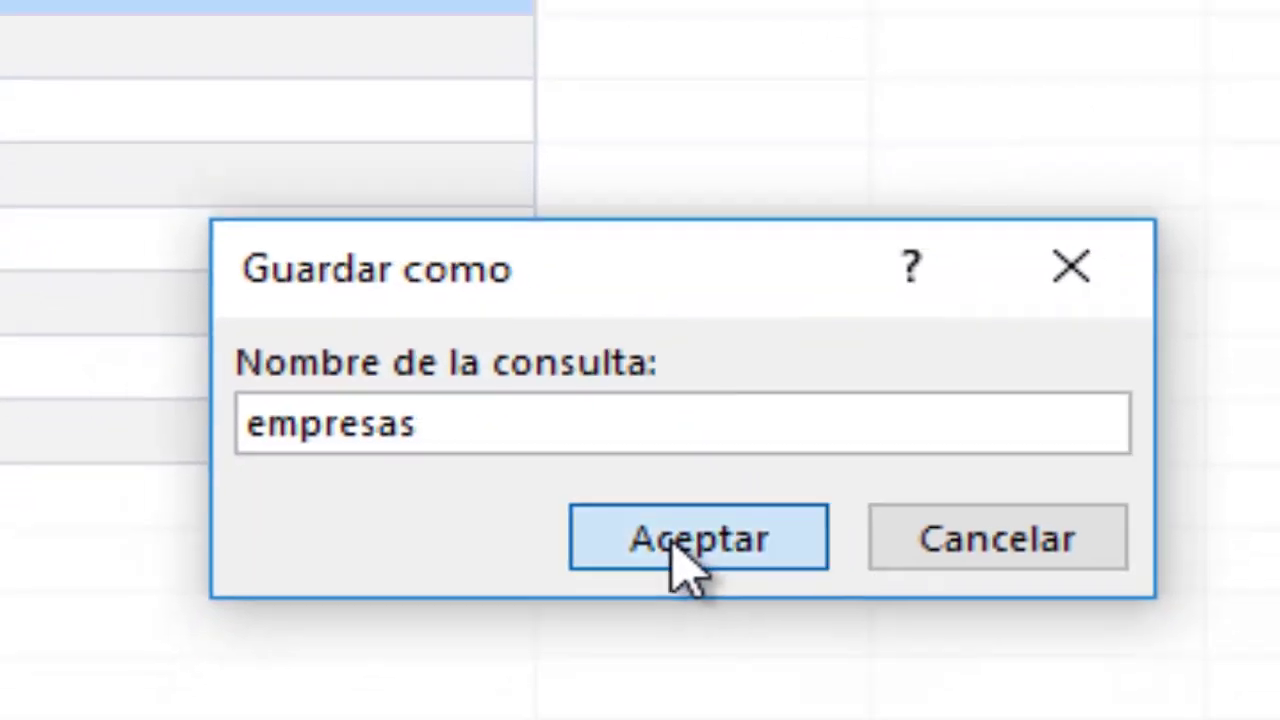
pyautogui.click(709, 590)
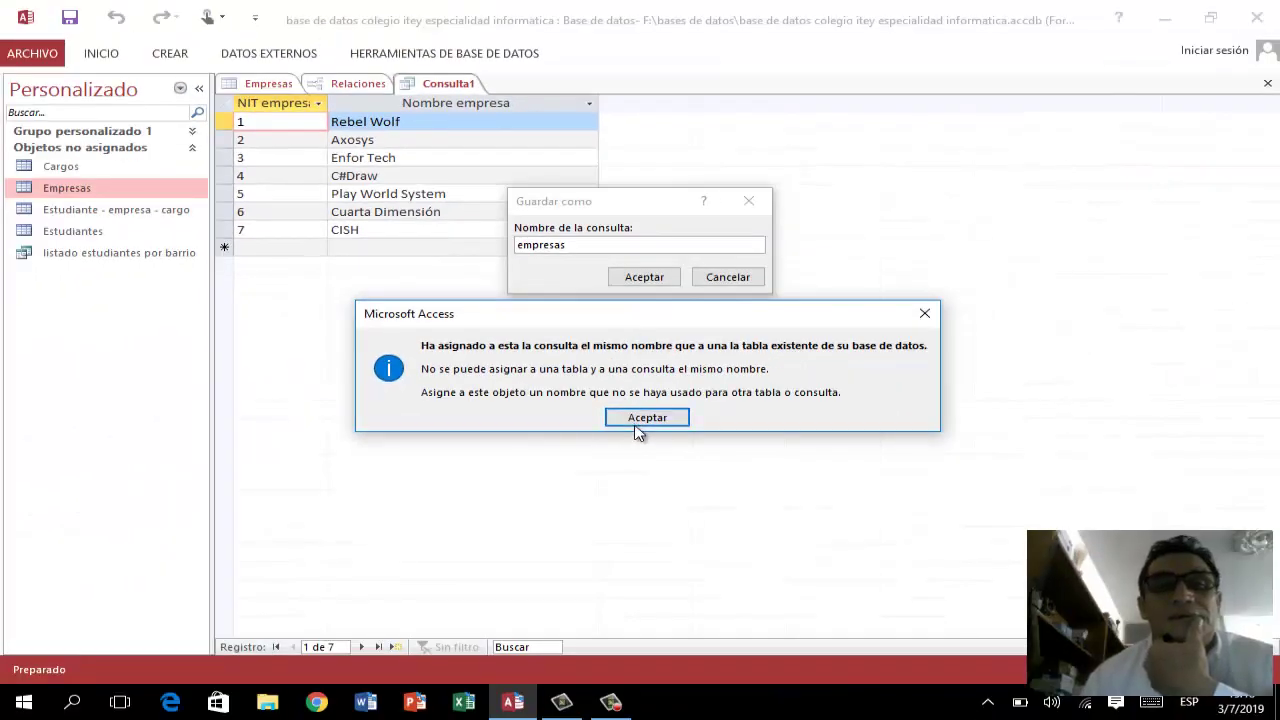
pyautogui.click(640, 427)
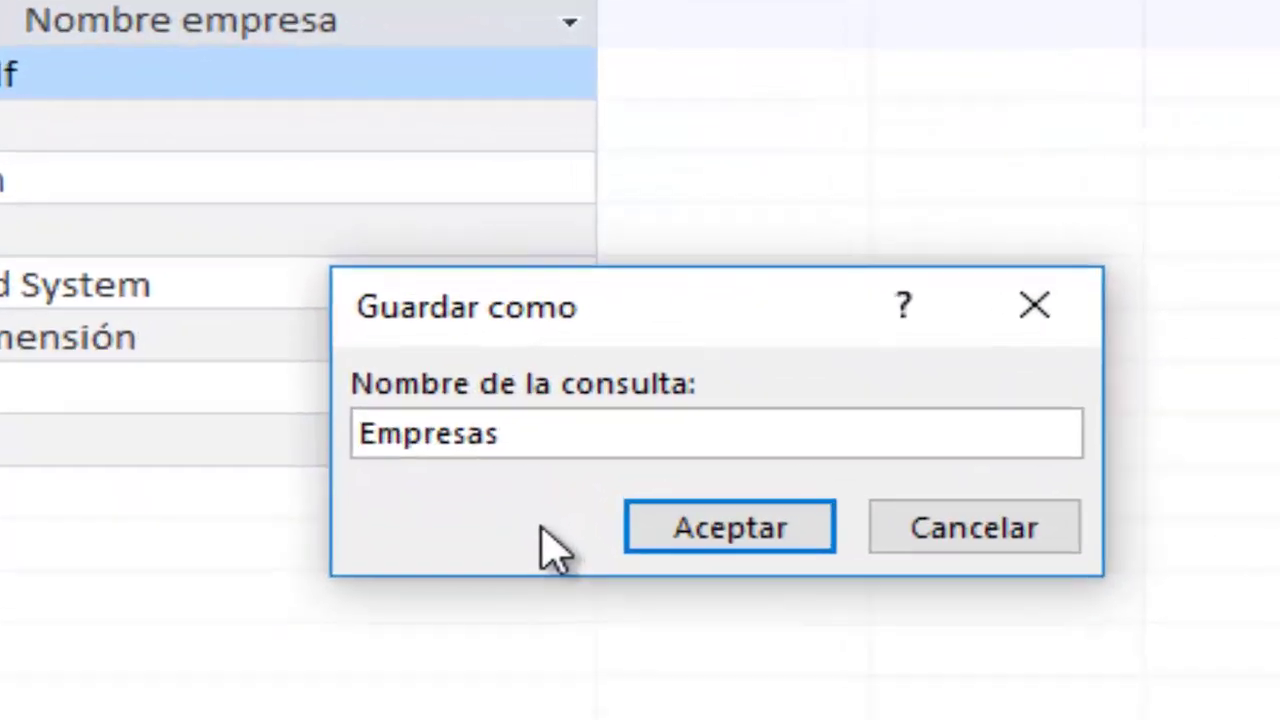
# - Save the query as "listado de Empresas" and open it to display its records
pyautogui.write('lis')
pyautogui.write('tado ')
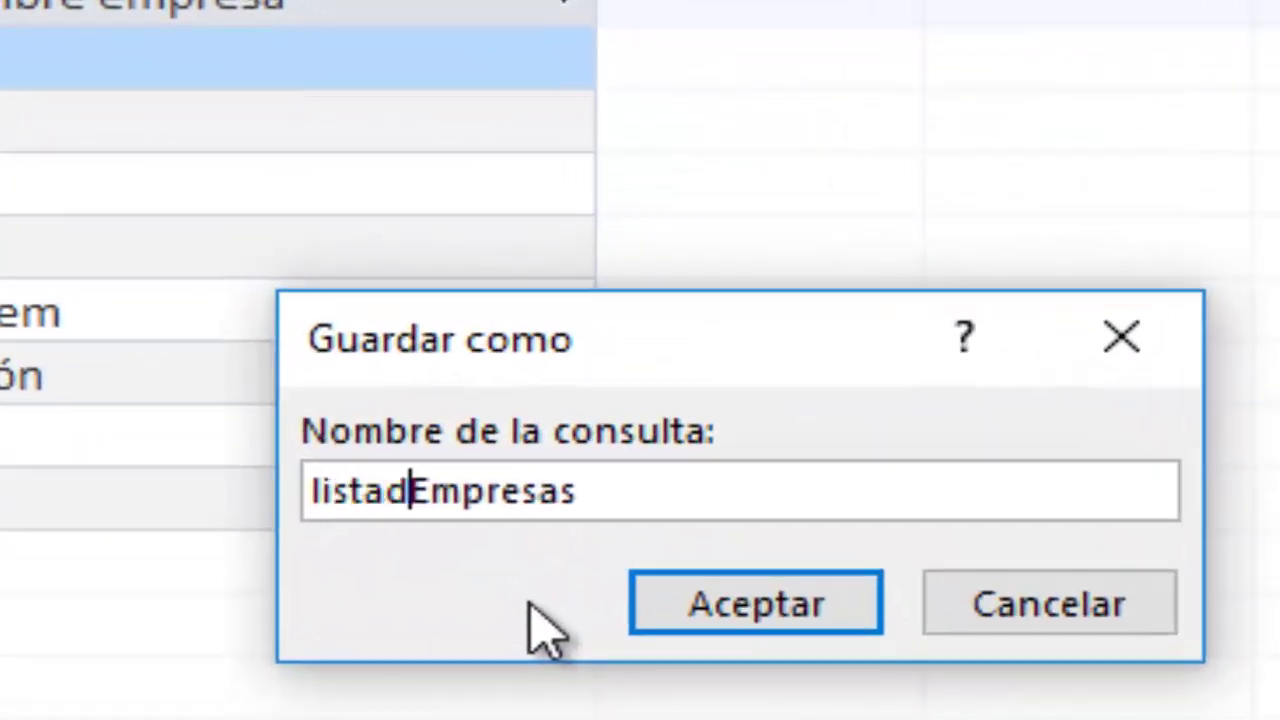
pyautogui.write('de')
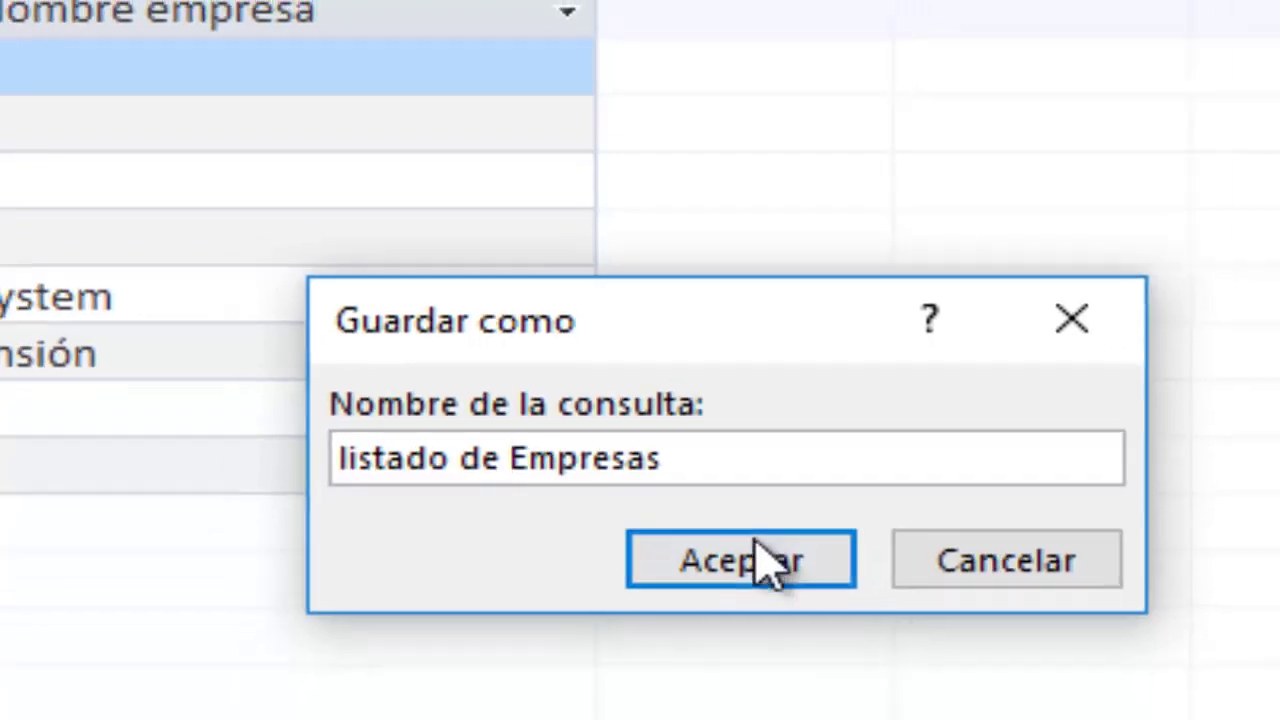
pyautogui.click(757, 565)
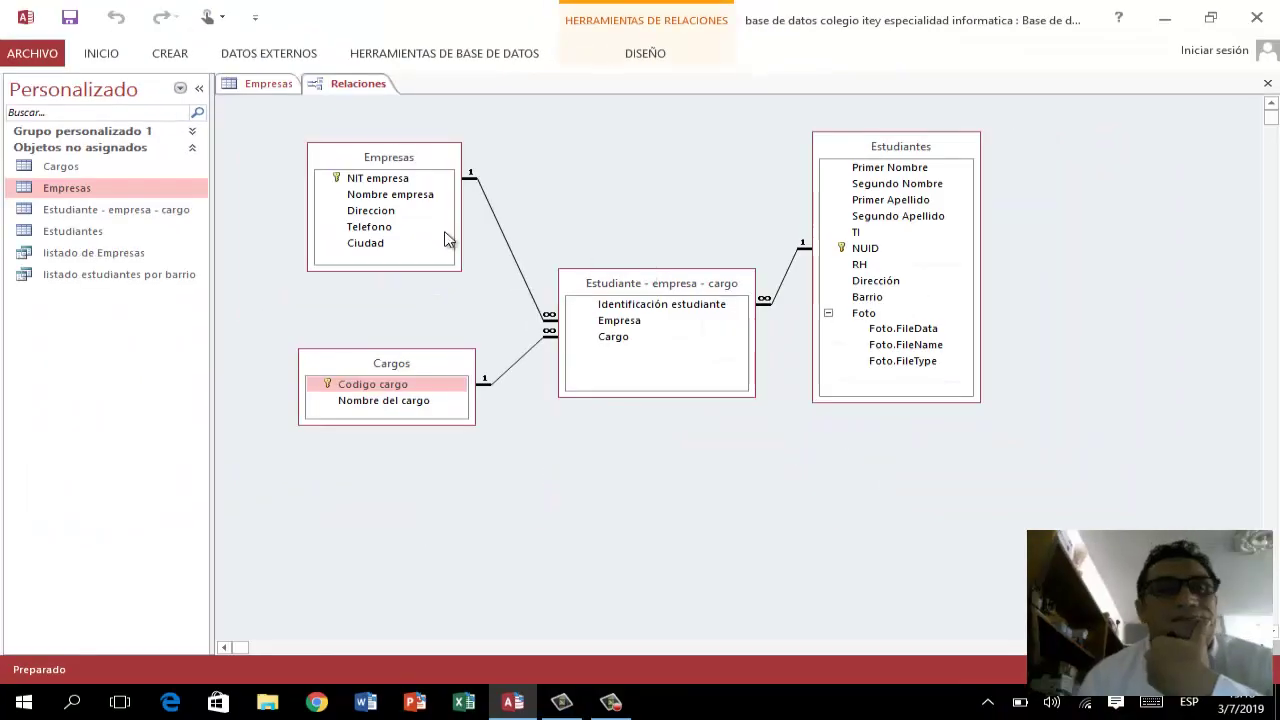
pyautogui.doubleClick(99, 254)
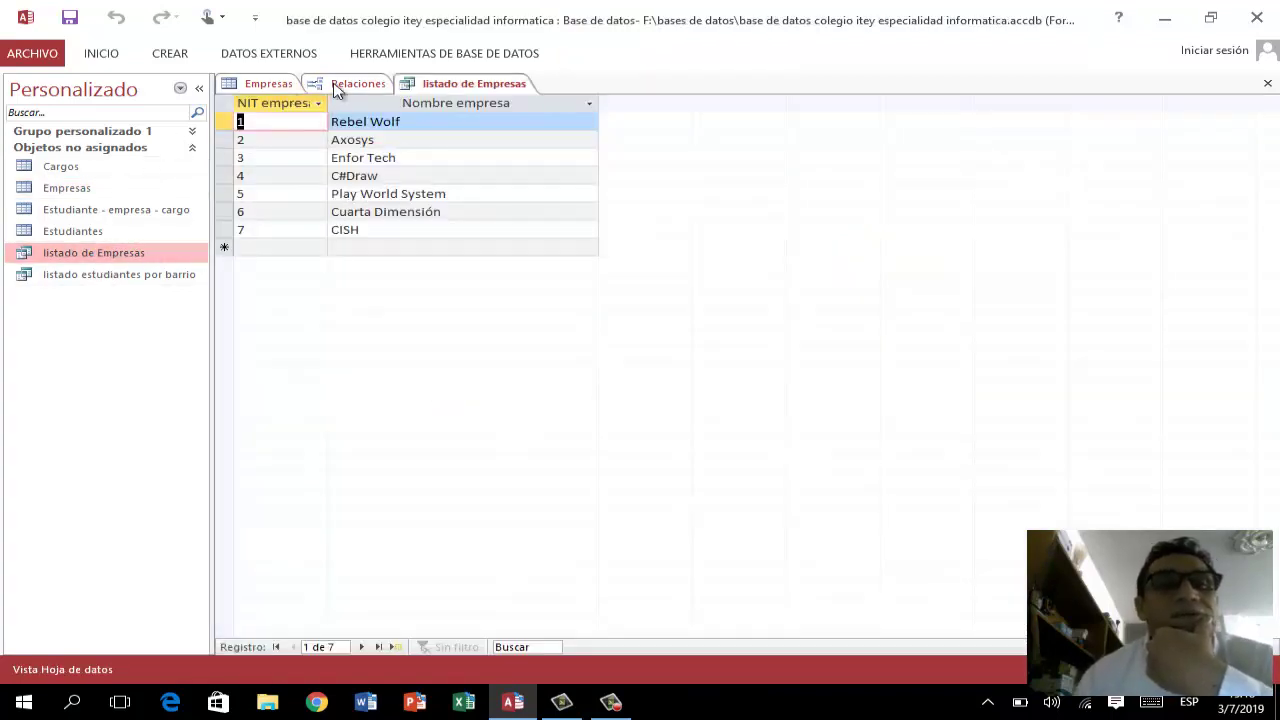
# - Create a new query in design view from the Cargos table with the Codigo cargo and Nombre del cargo fields
pyautogui.click(169, 55)
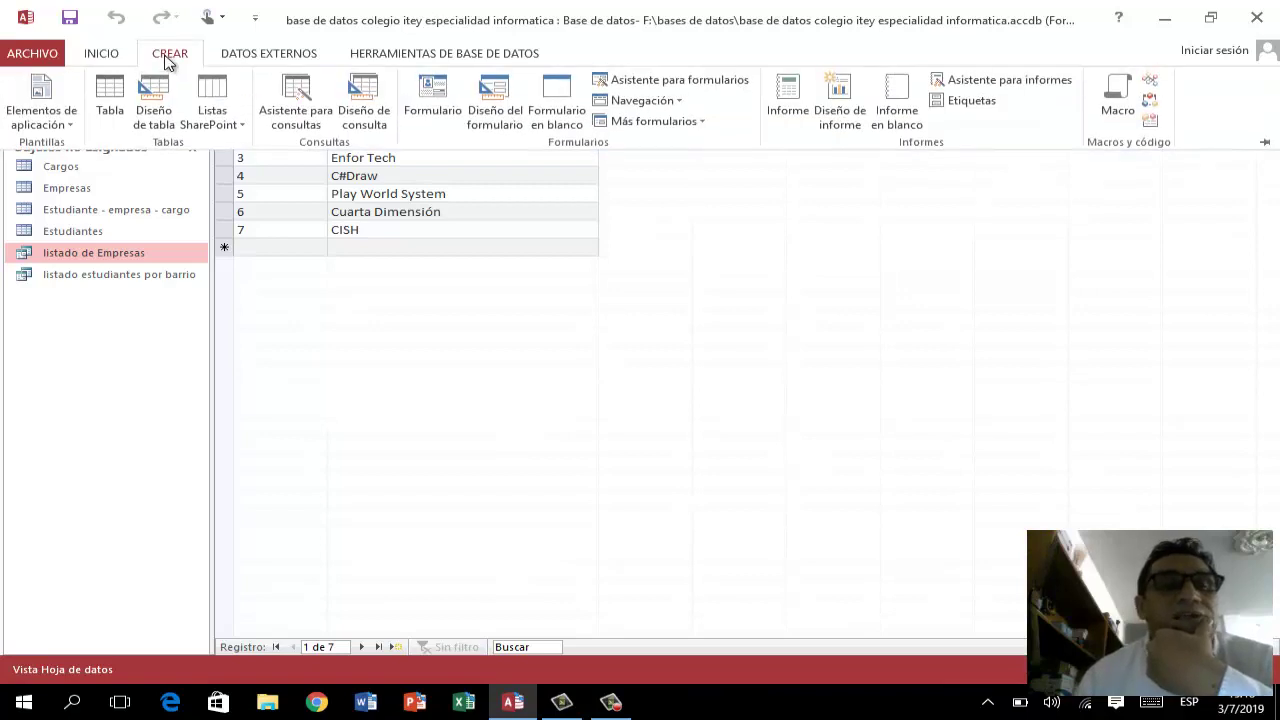
pyautogui.click(368, 122)
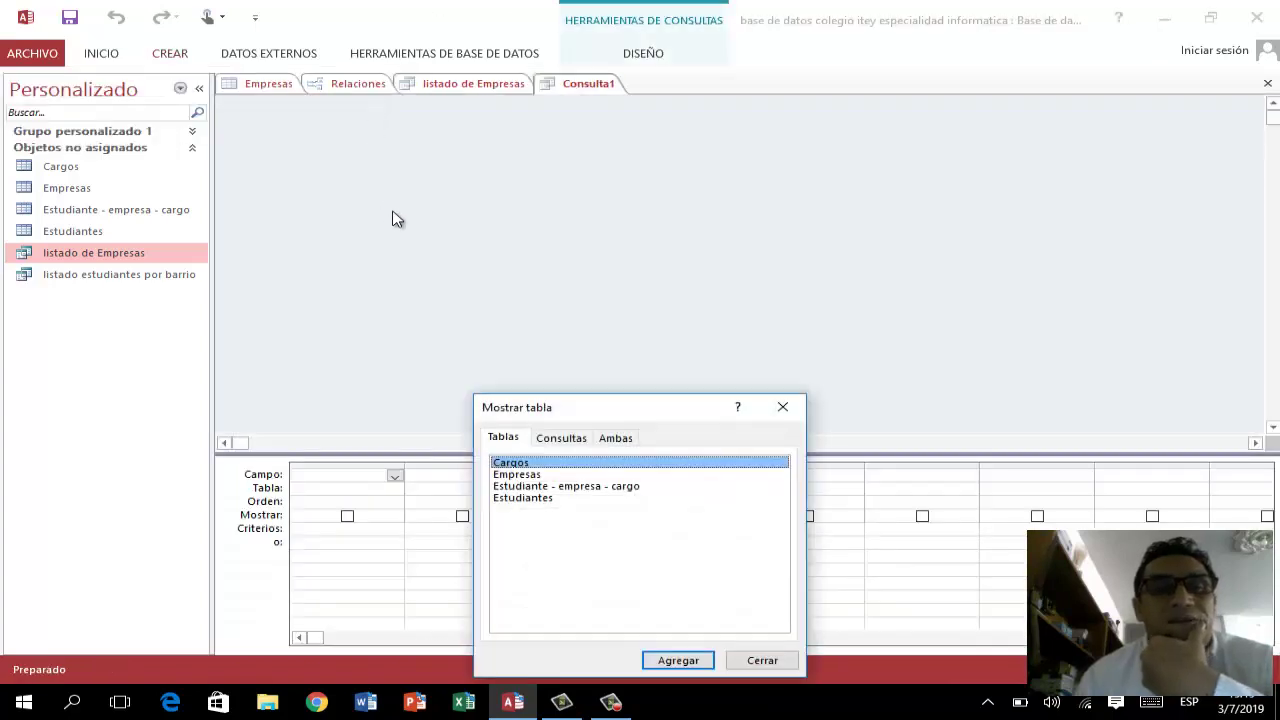
pyautogui.doubleClick(543, 463)
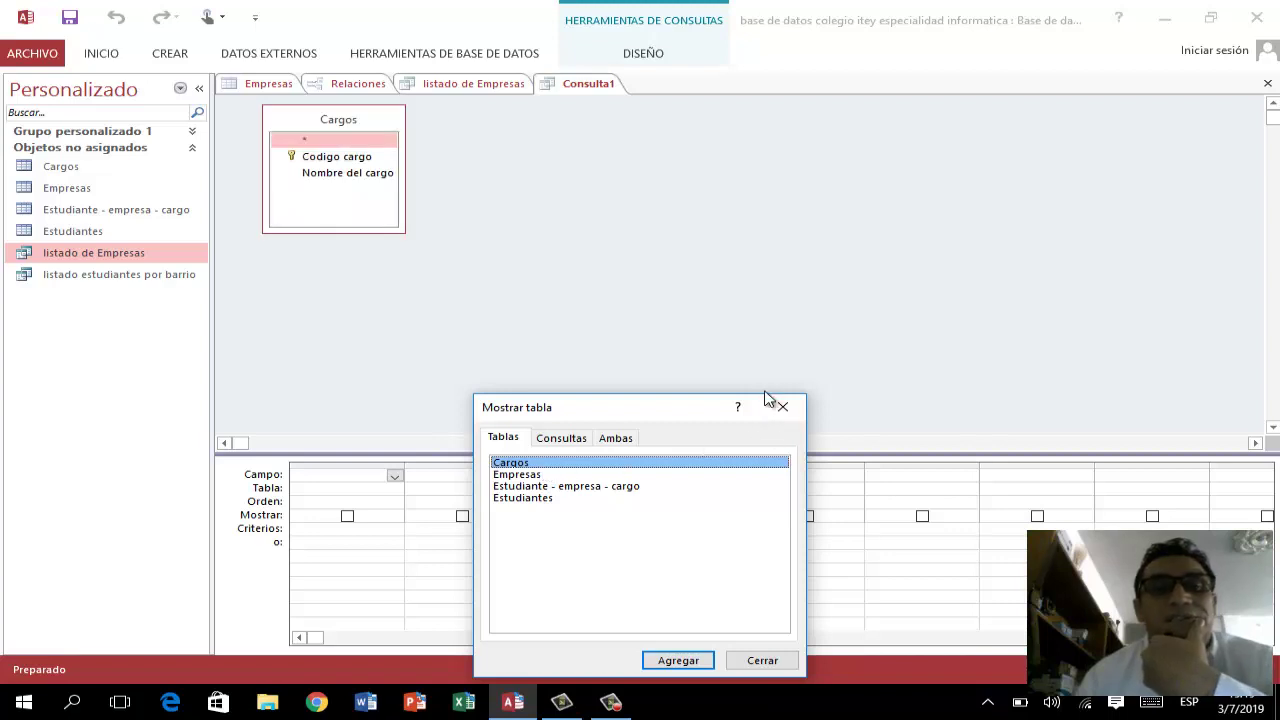
pyautogui.click(760, 661)
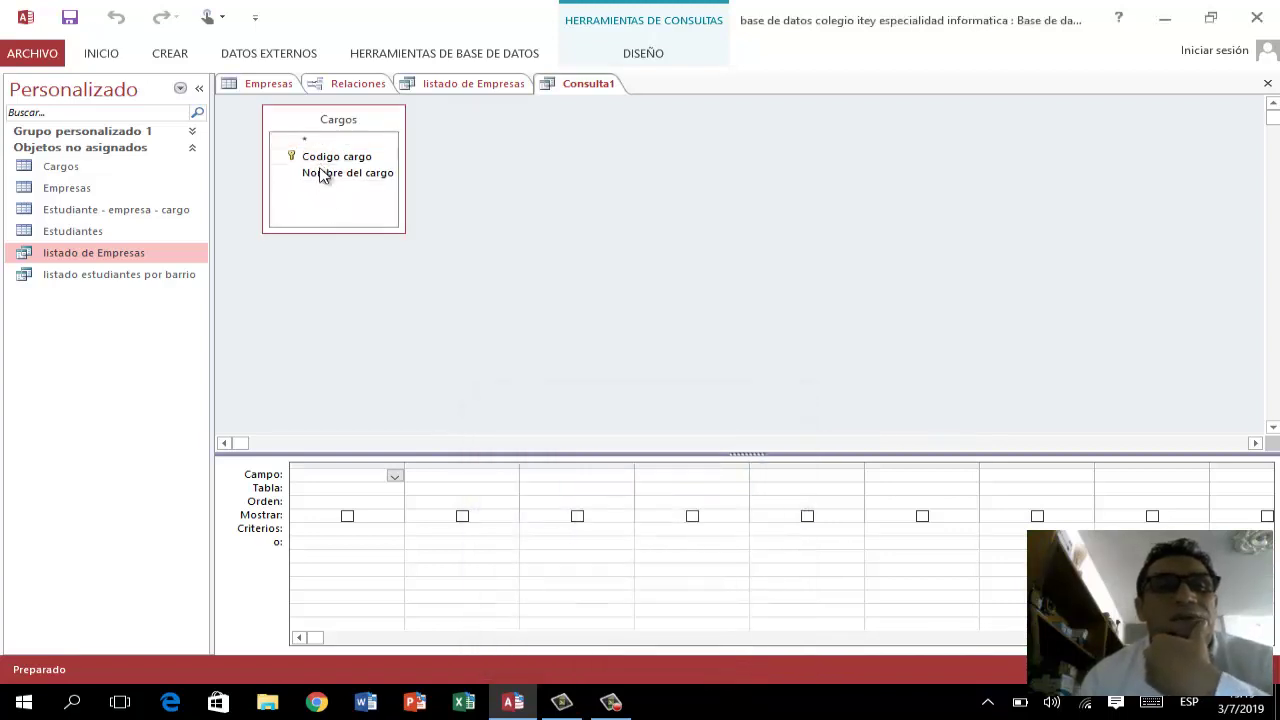
pyautogui.moveTo(322, 160); pyautogui.dragTo(354, 474)
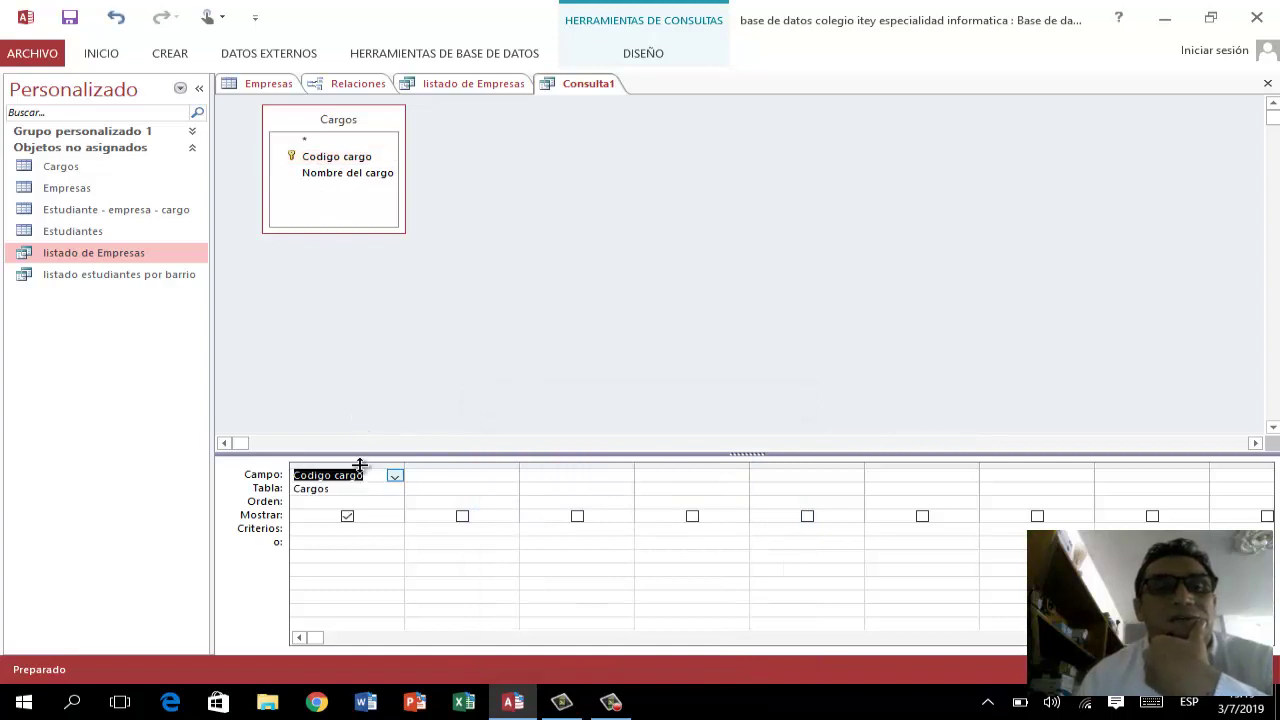
pyautogui.moveTo(350, 173); pyautogui.dragTo(460, 478)
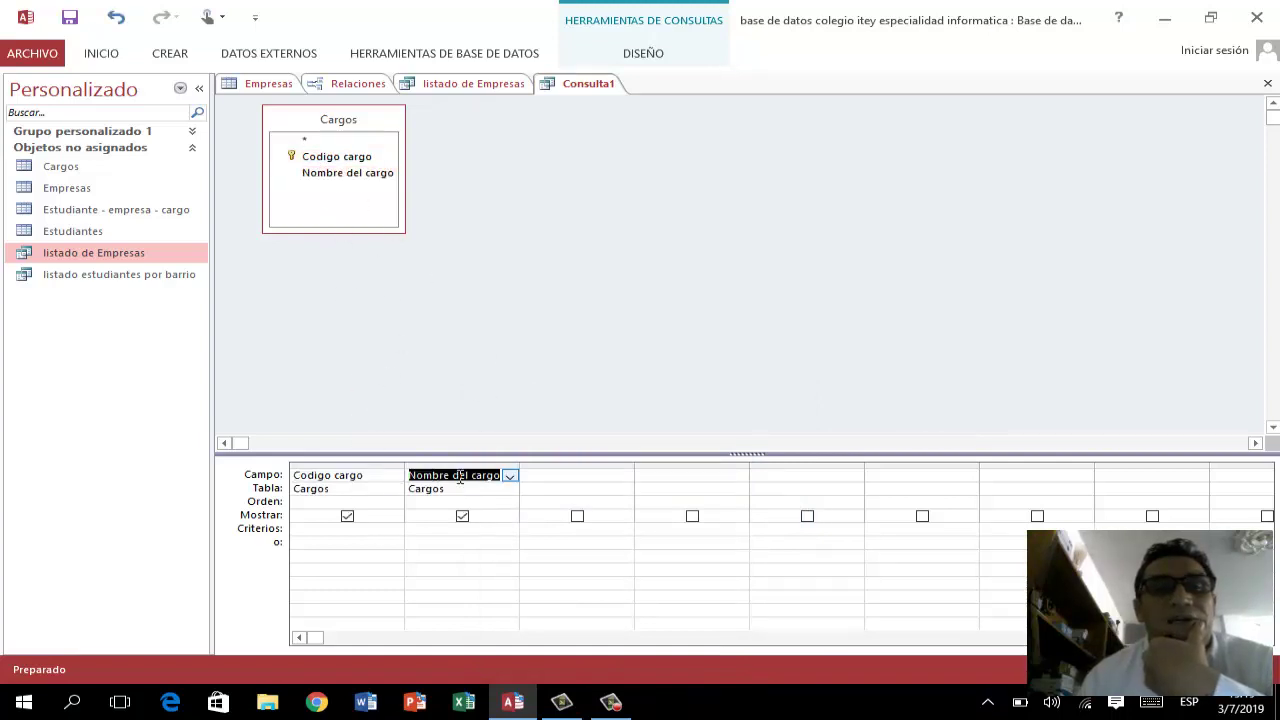
# - Close the new query and save it as "listado de cargos"
pyautogui.click(1267, 83)
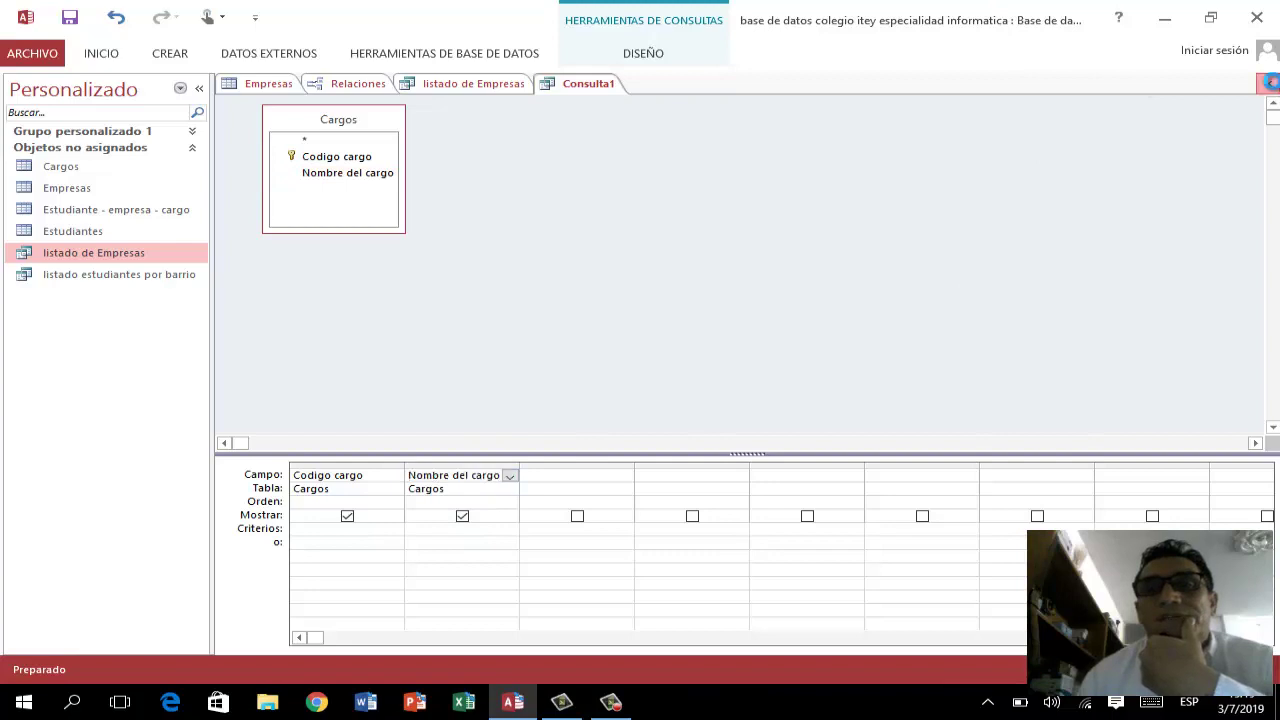
pyautogui.click(540, 398)
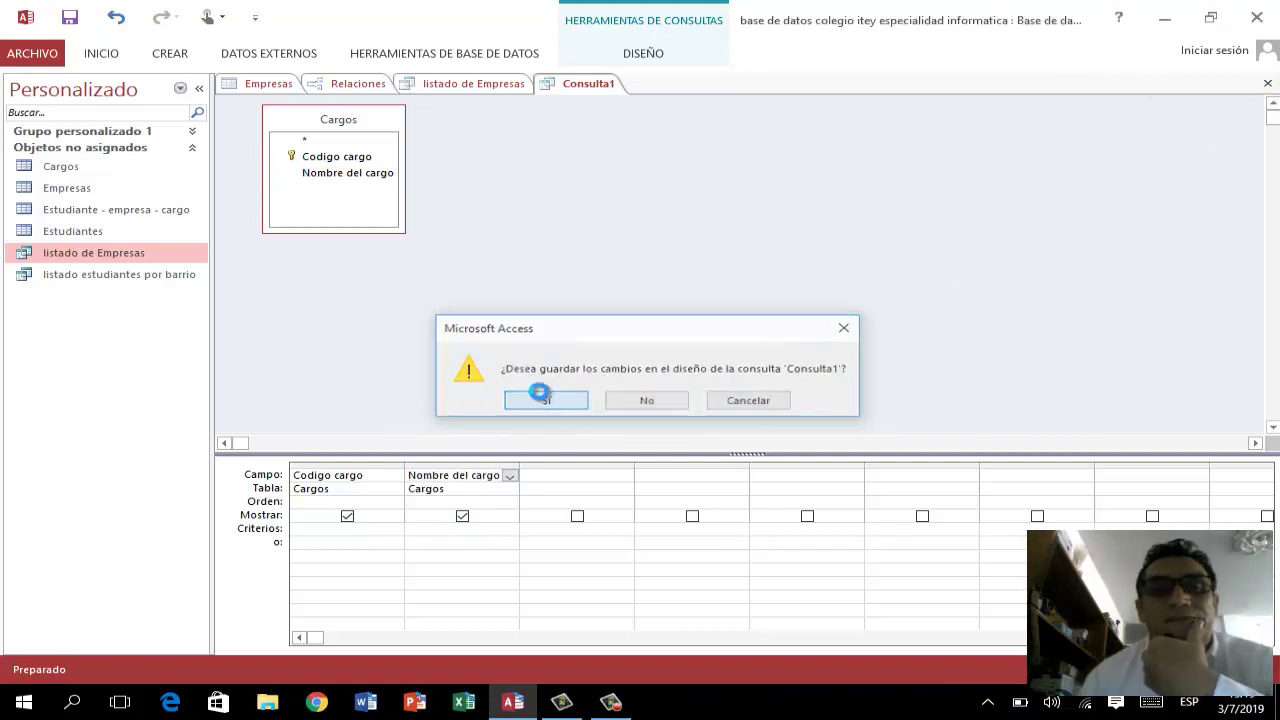
pyautogui.write('listado de cargos')
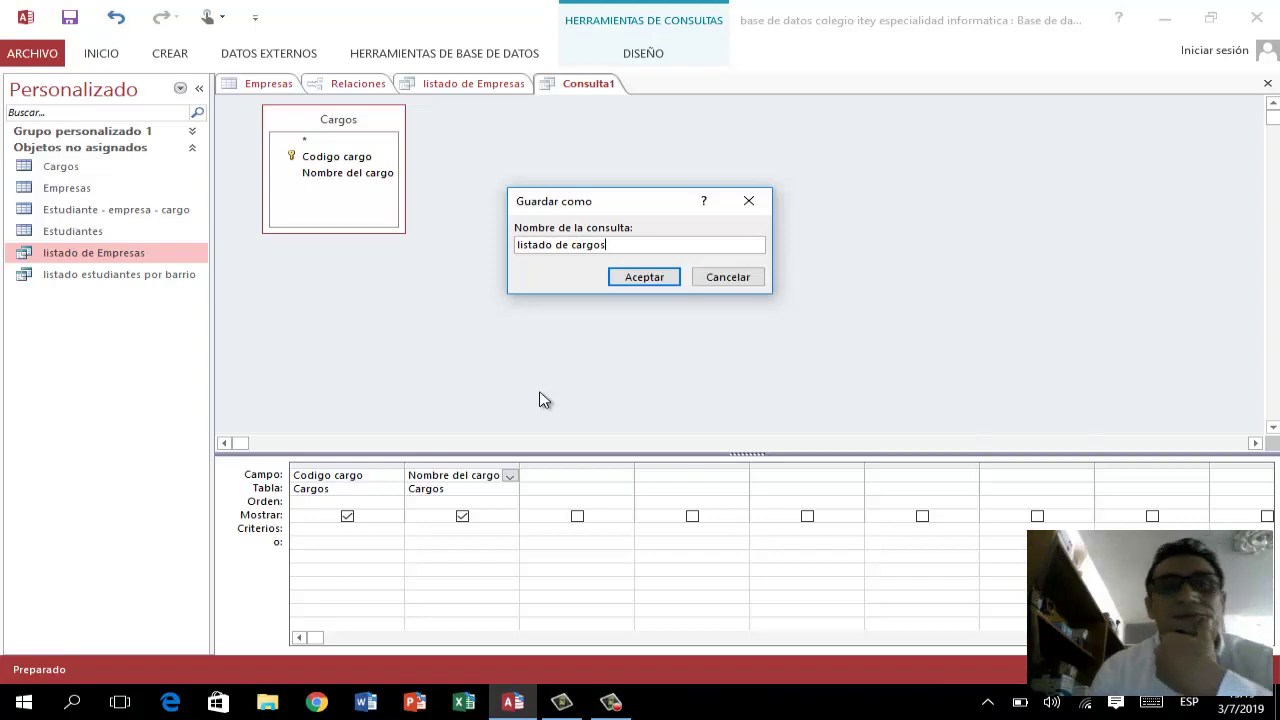
pyautogui.click(655, 279)
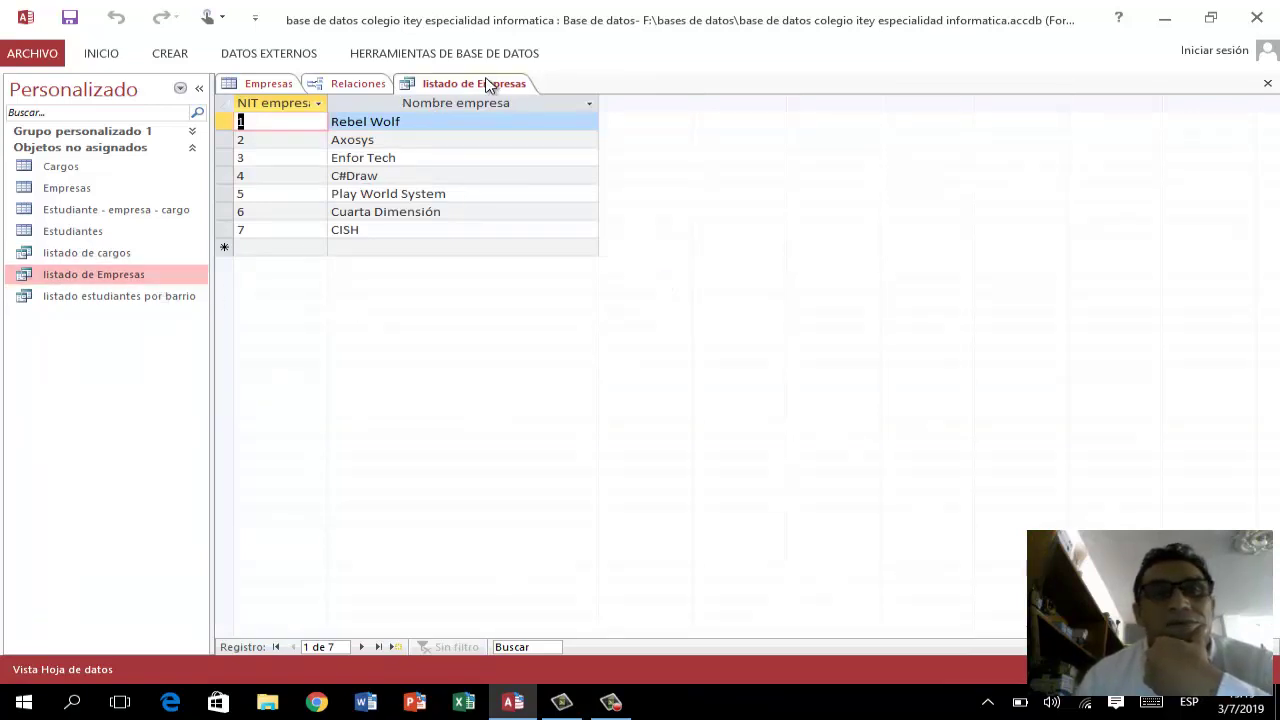
# - Close "listado de Empresas", open "listado de cargos" to review its records, and close it again
pyautogui.click(1268, 84)
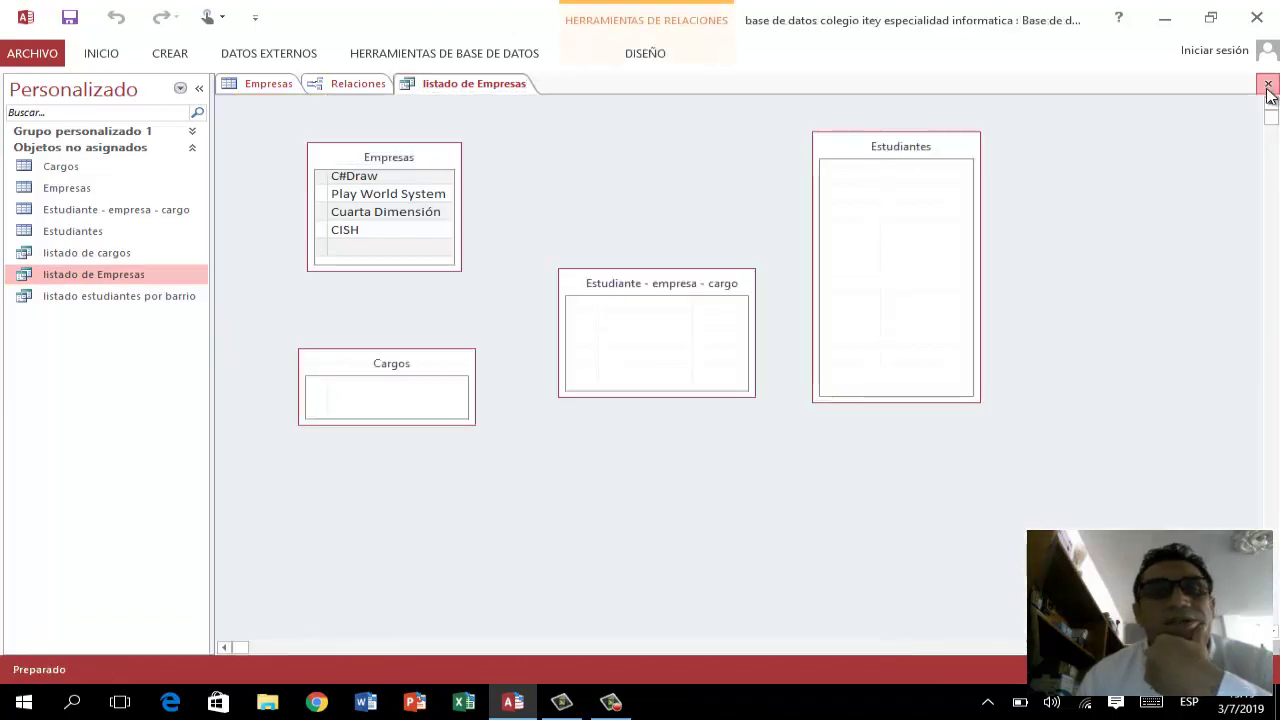
pyautogui.doubleClick(123, 252)
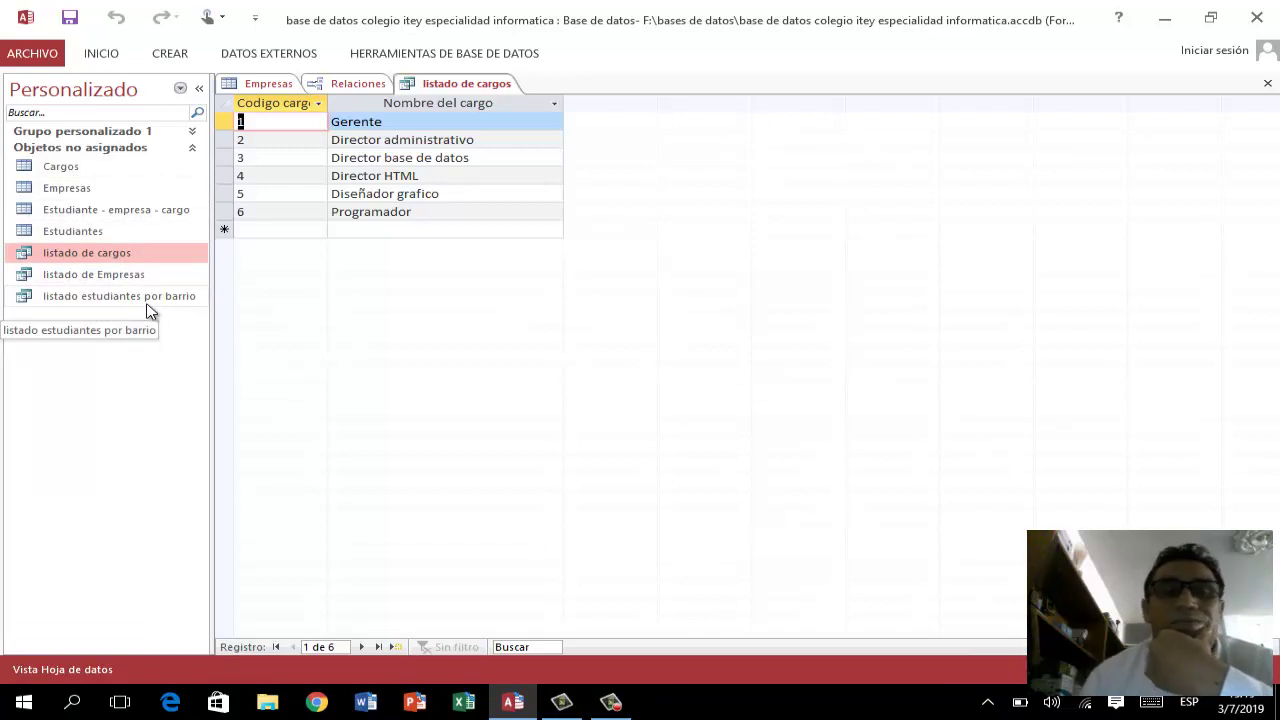
pyautogui.click(350, 84)
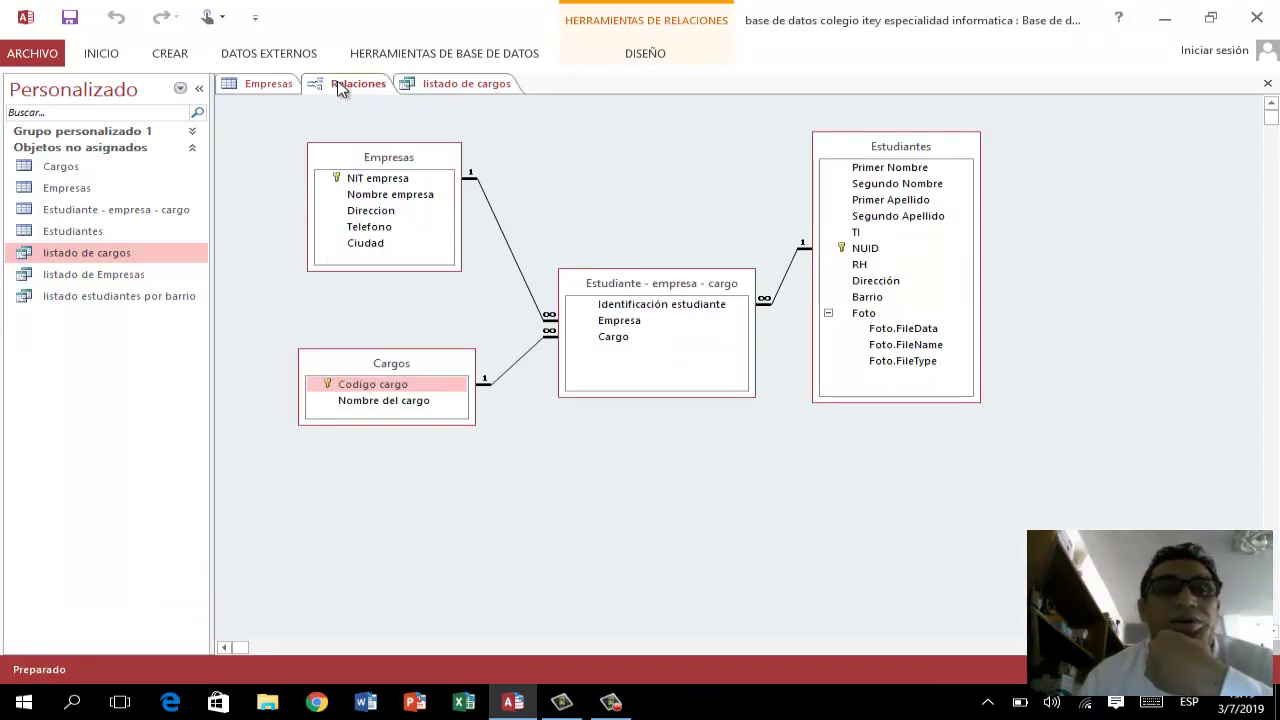
pyautogui.click(435, 84)
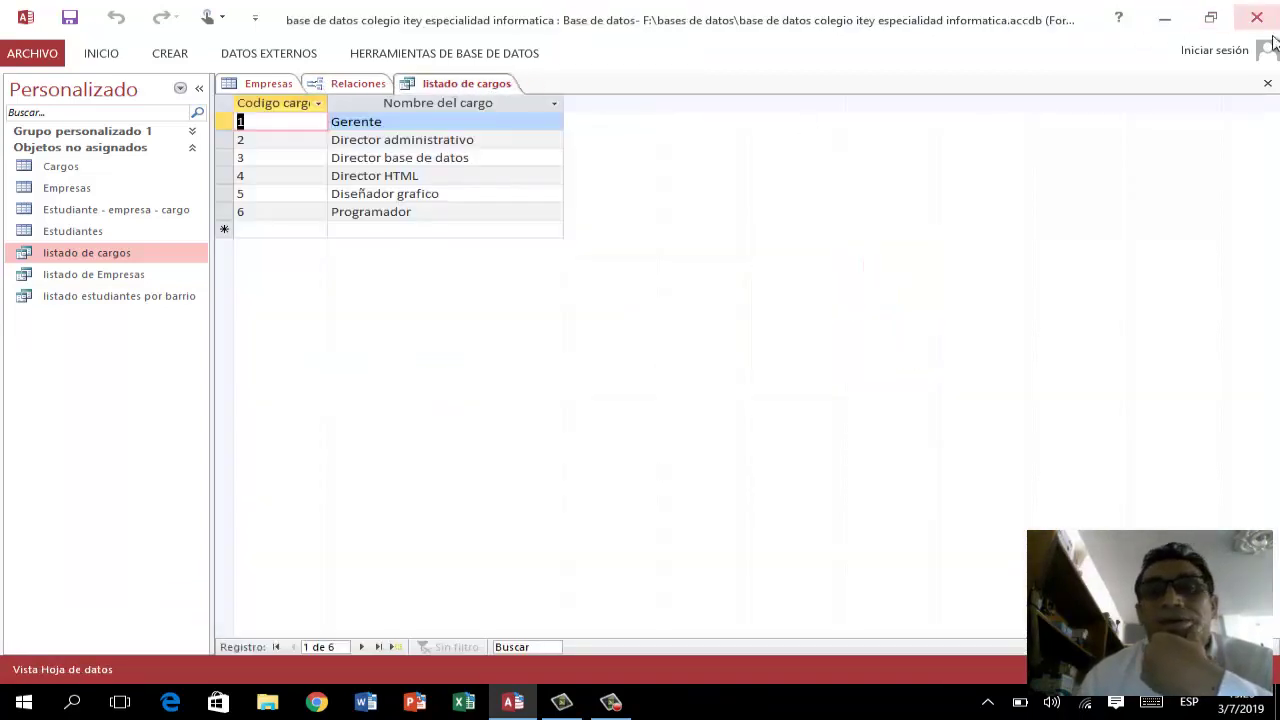
pyautogui.click(1267, 83)
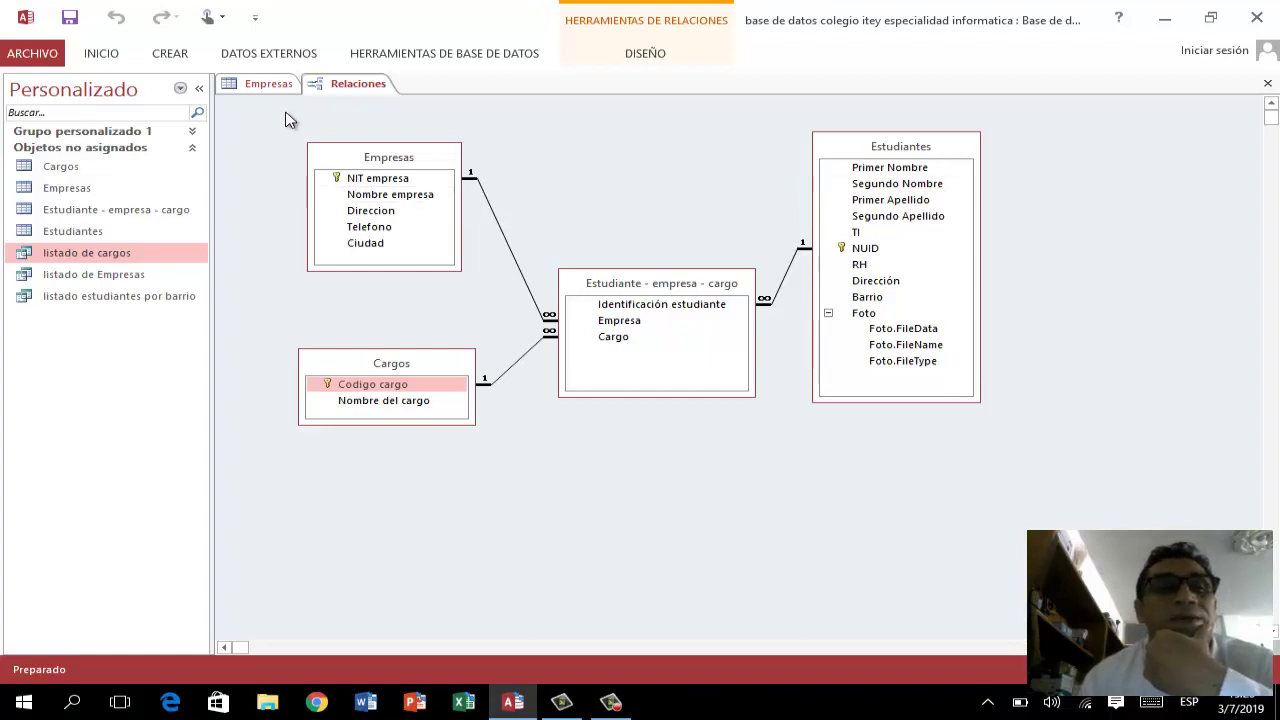
# - Create a new query in design view with the Estudiantes and Empresas tables
pyautogui.click(184, 57)
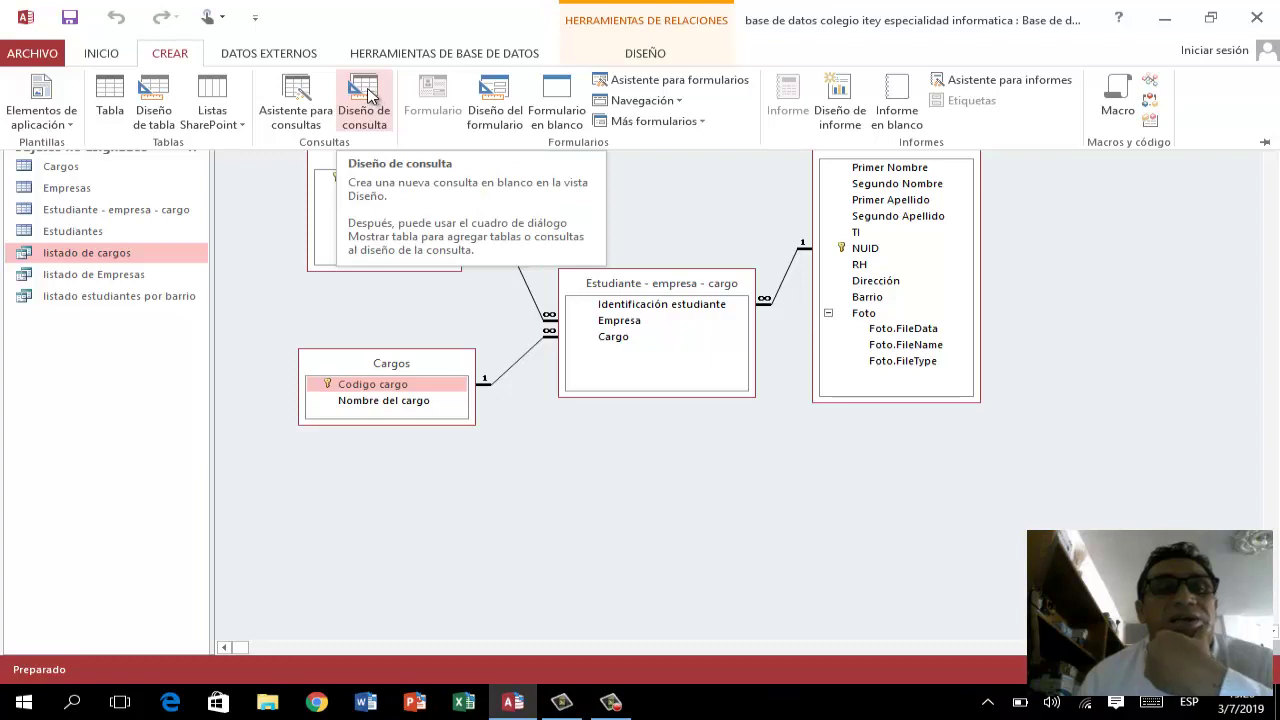
pyautogui.click(366, 95)
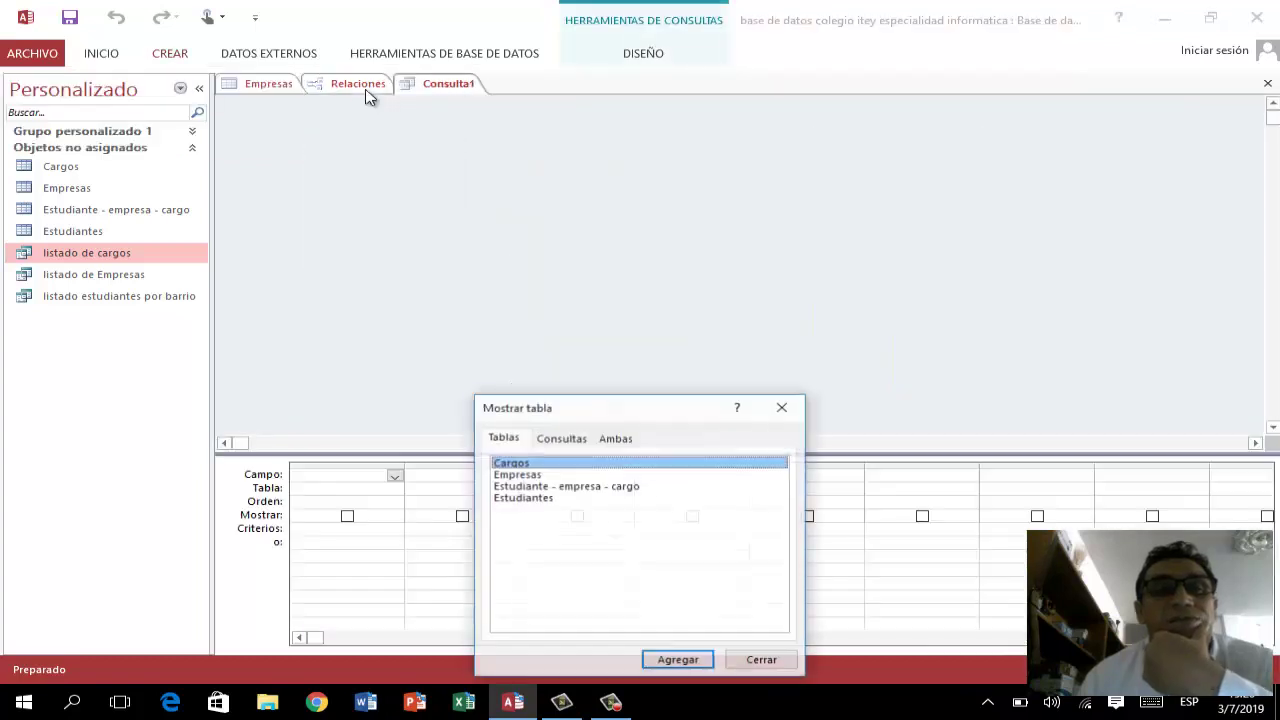
pyautogui.doubleClick(550, 504)
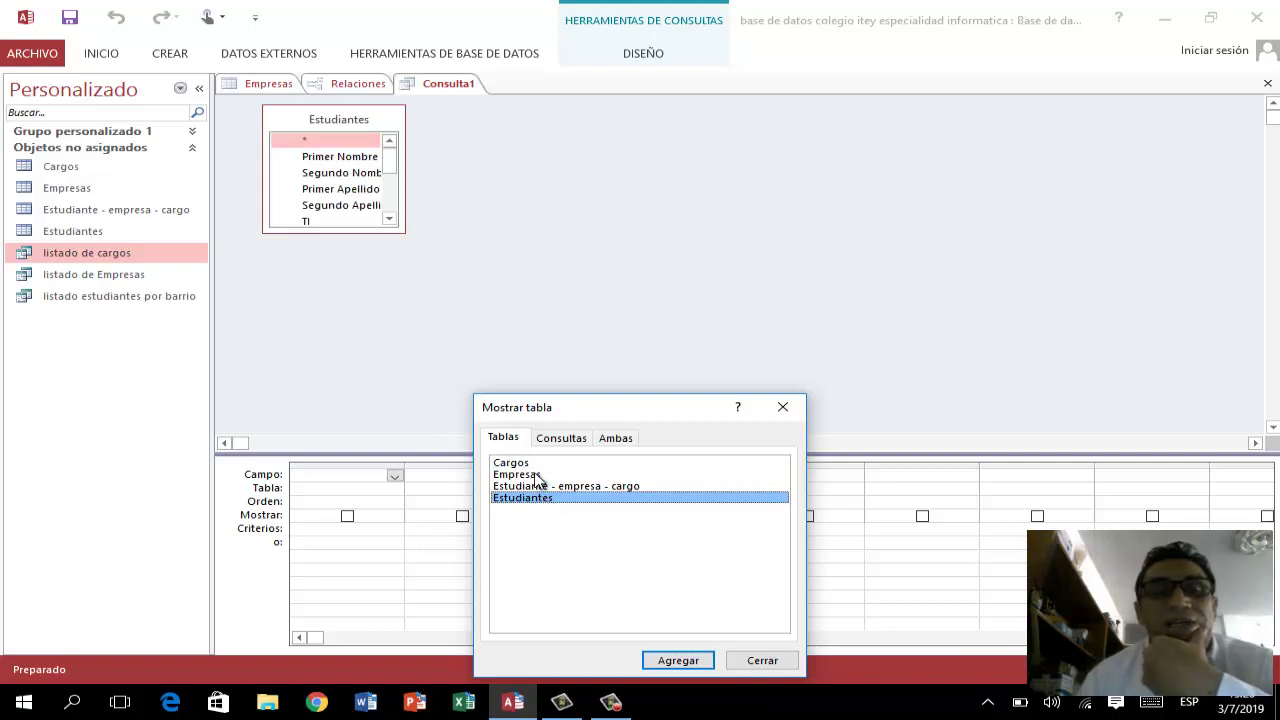
pyautogui.doubleClick(537, 476)
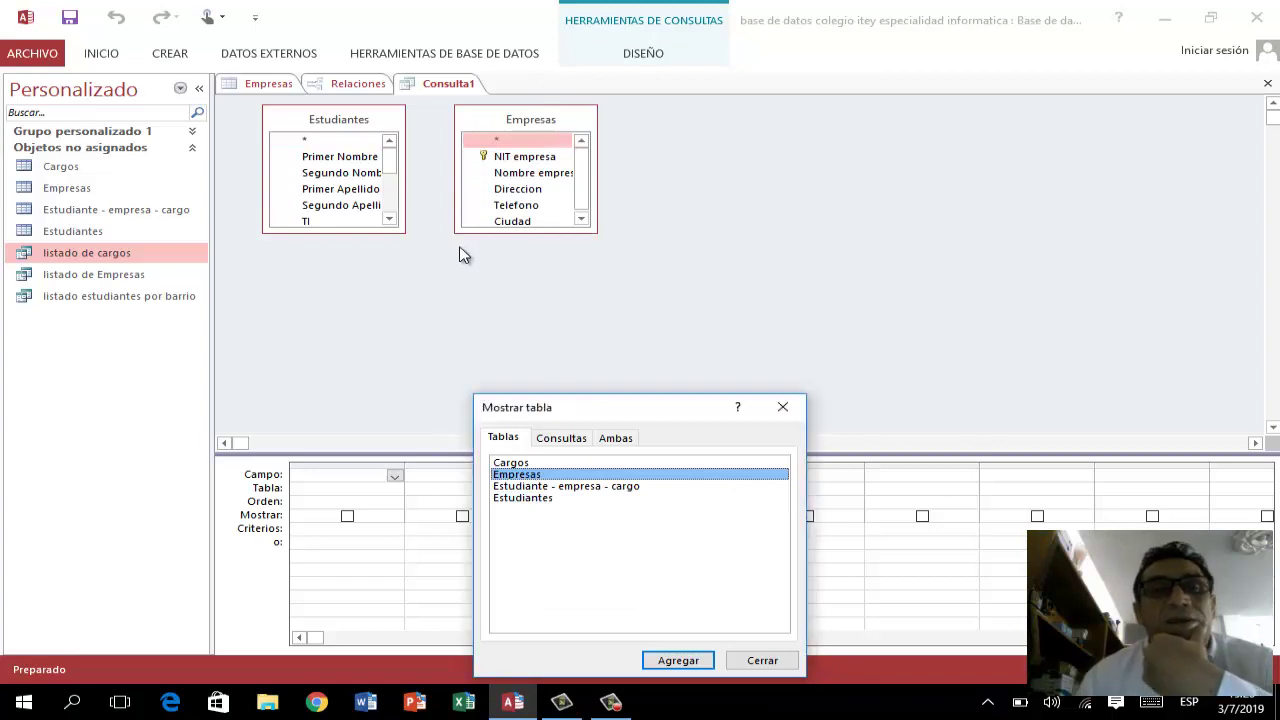
pyautogui.click(770, 662)
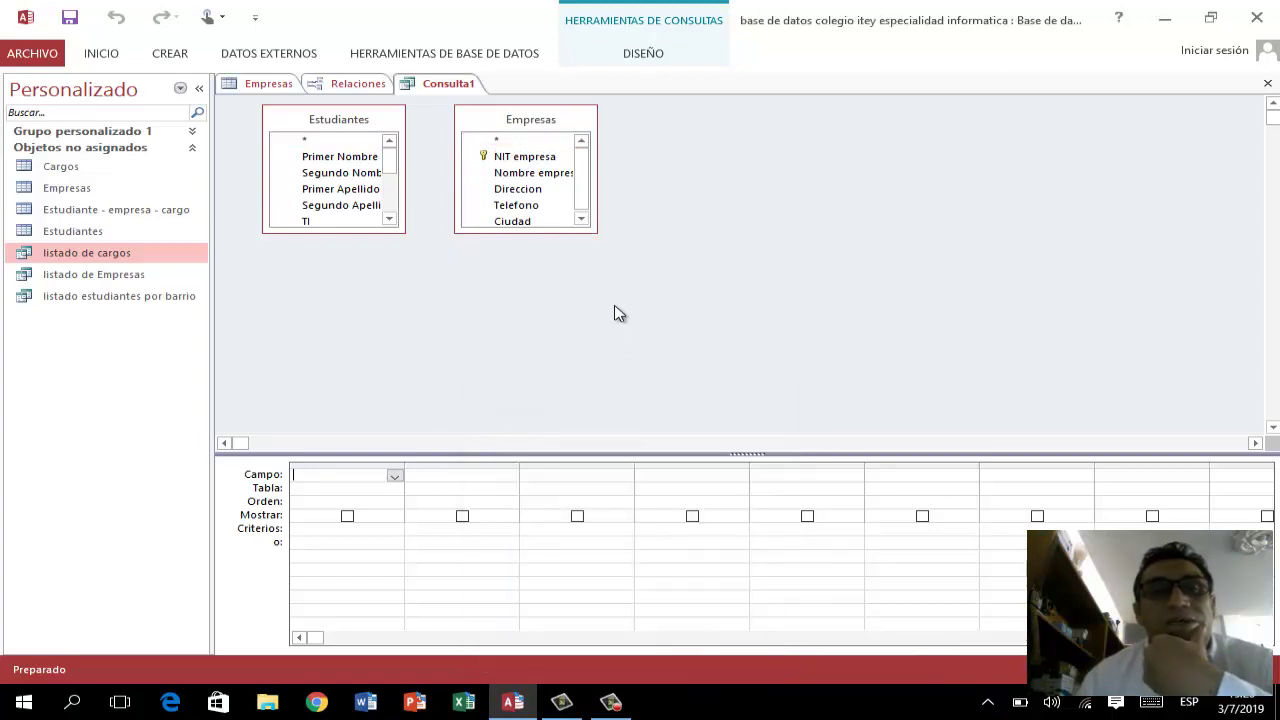
# - Enlarge both field lists to show all their fields and move the Empresas list well apart from Estudiantes
pyautogui.moveTo(597, 233); pyautogui.dragTo(781, 295)
pyautogui.moveTo(640, 125); pyautogui.dragTo(952, 125)
pyautogui.moveTo(398, 232); pyautogui.dragTo(479, 381)
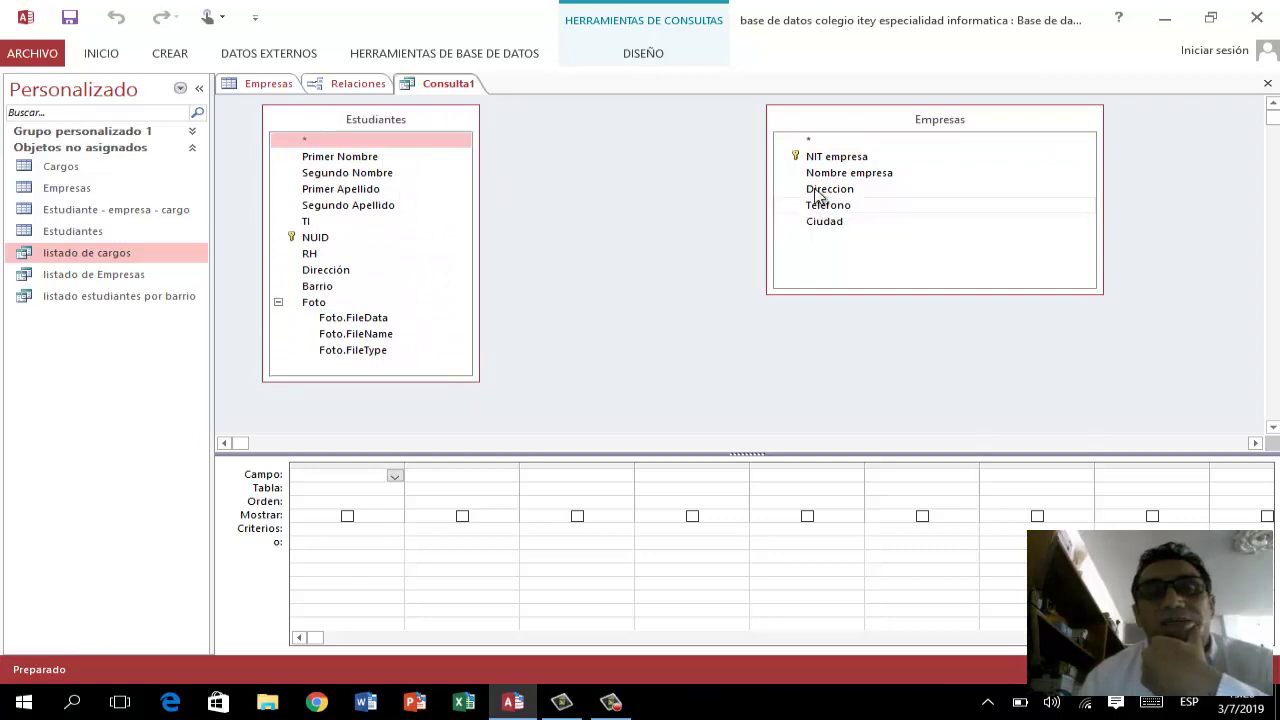
pyautogui.moveTo(886, 129); pyautogui.dragTo(957, 138)
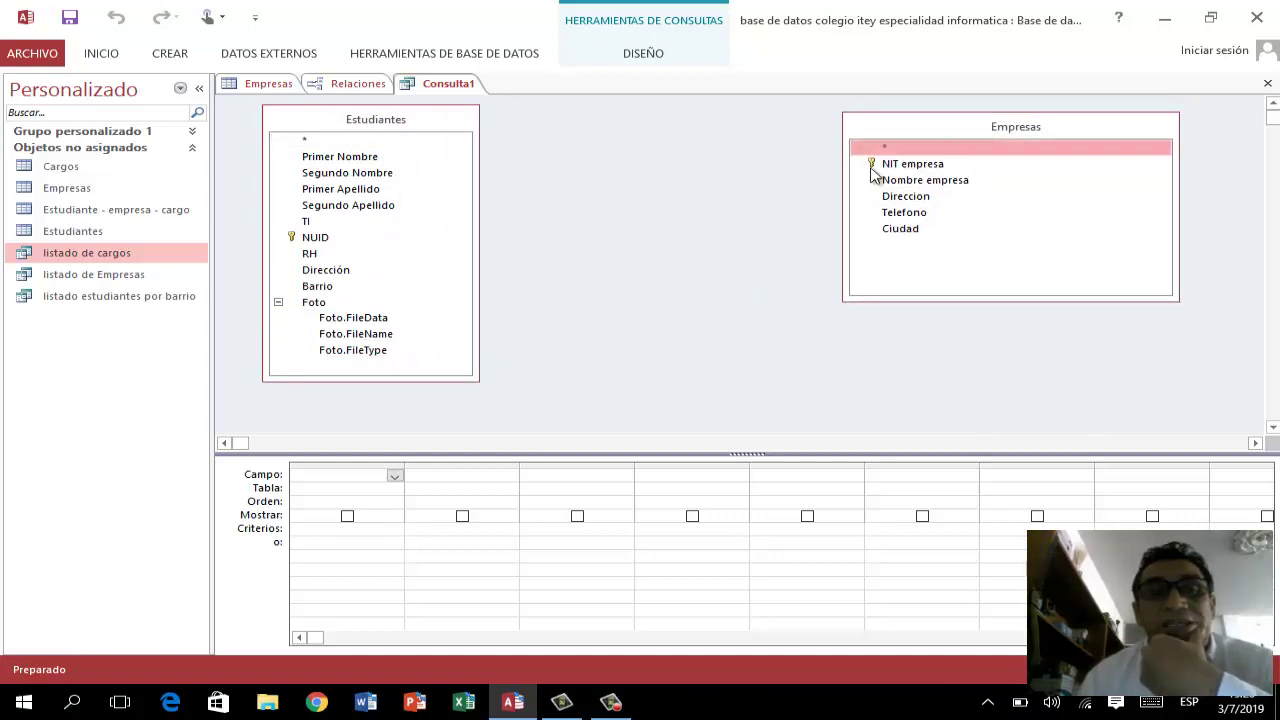
# - Add the "Estudiante - empresa - cargo" table to the query and place its field list between Estudiantes and Empresas
pyautogui.rightClick(672, 295)
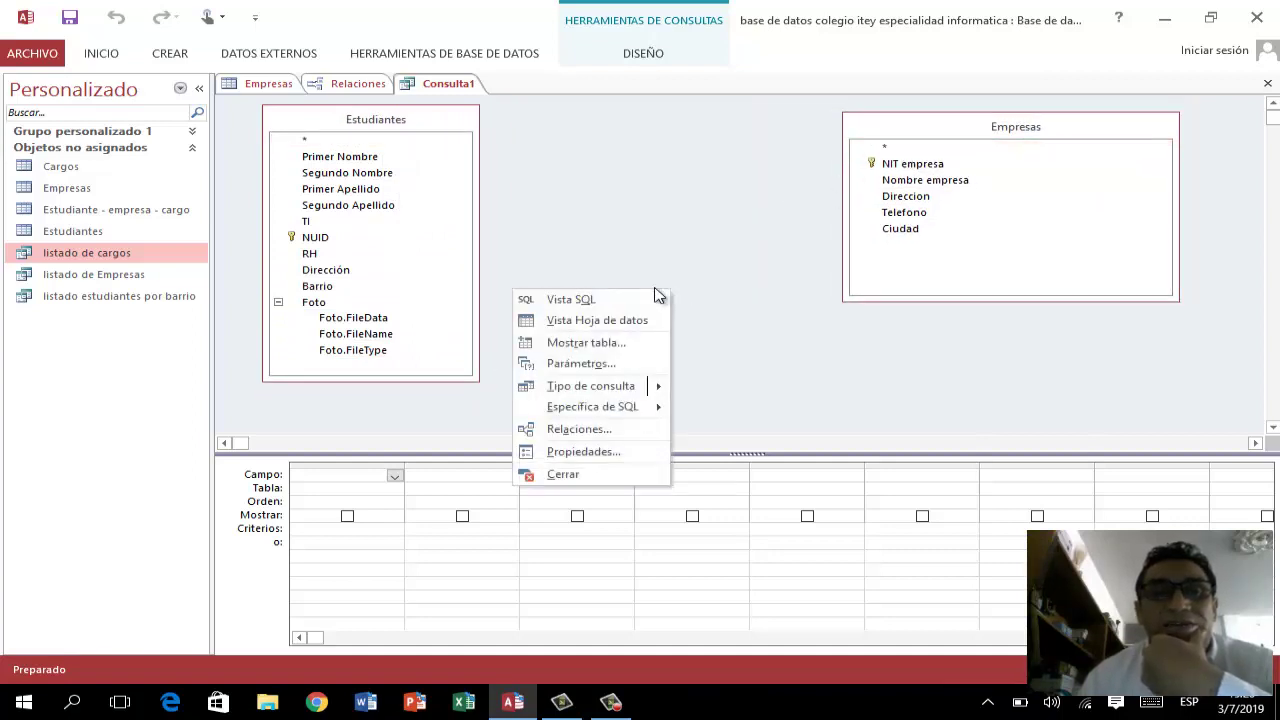
pyautogui.click(614, 343)
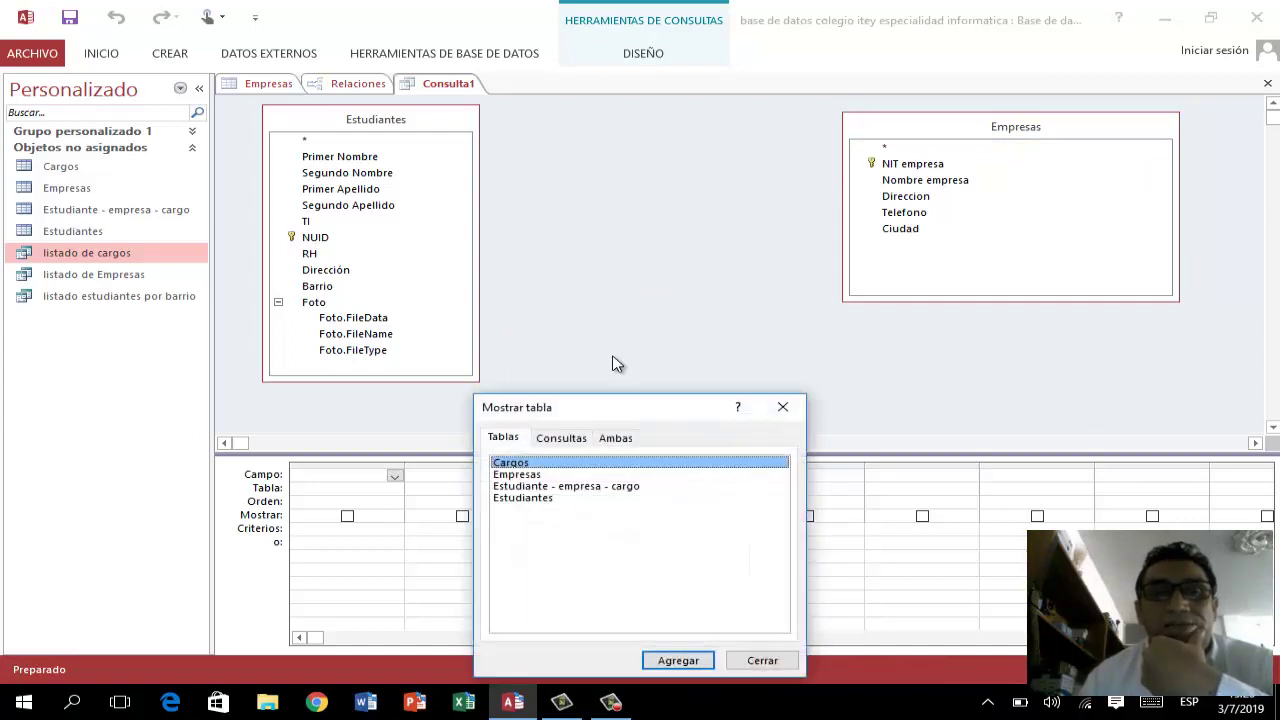
pyautogui.doubleClick(603, 486)
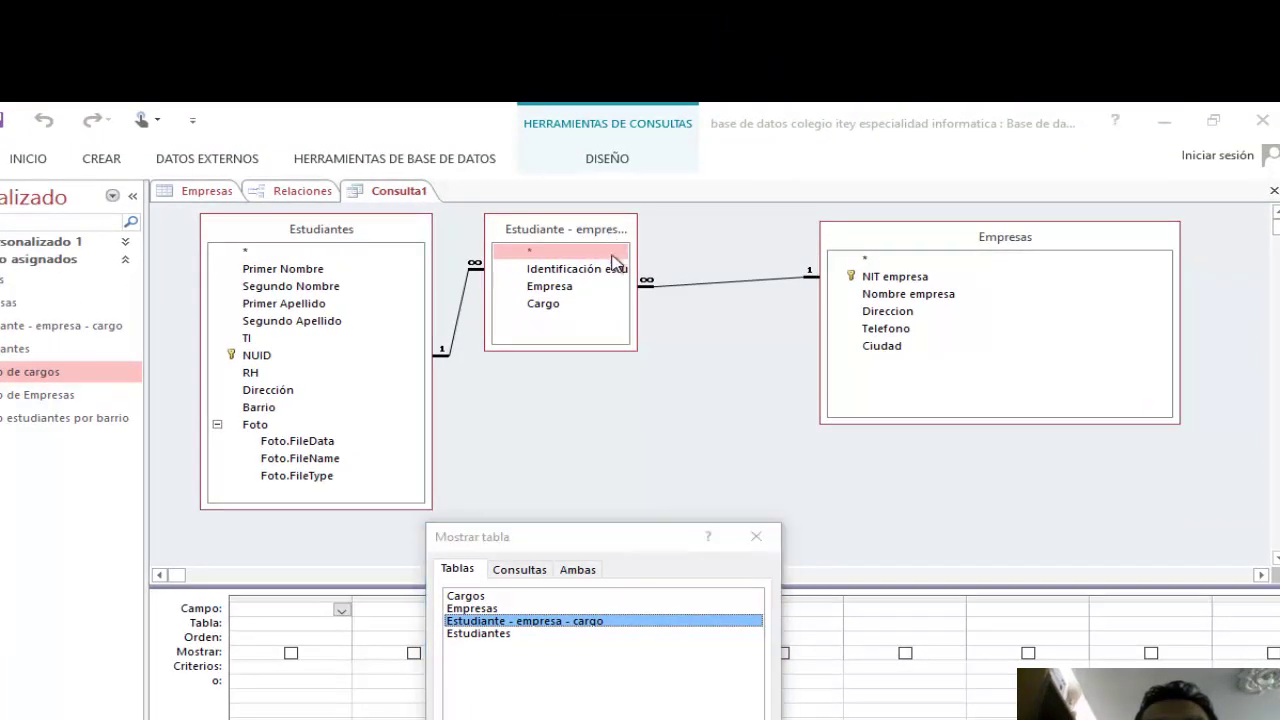
pyautogui.press('Escape')
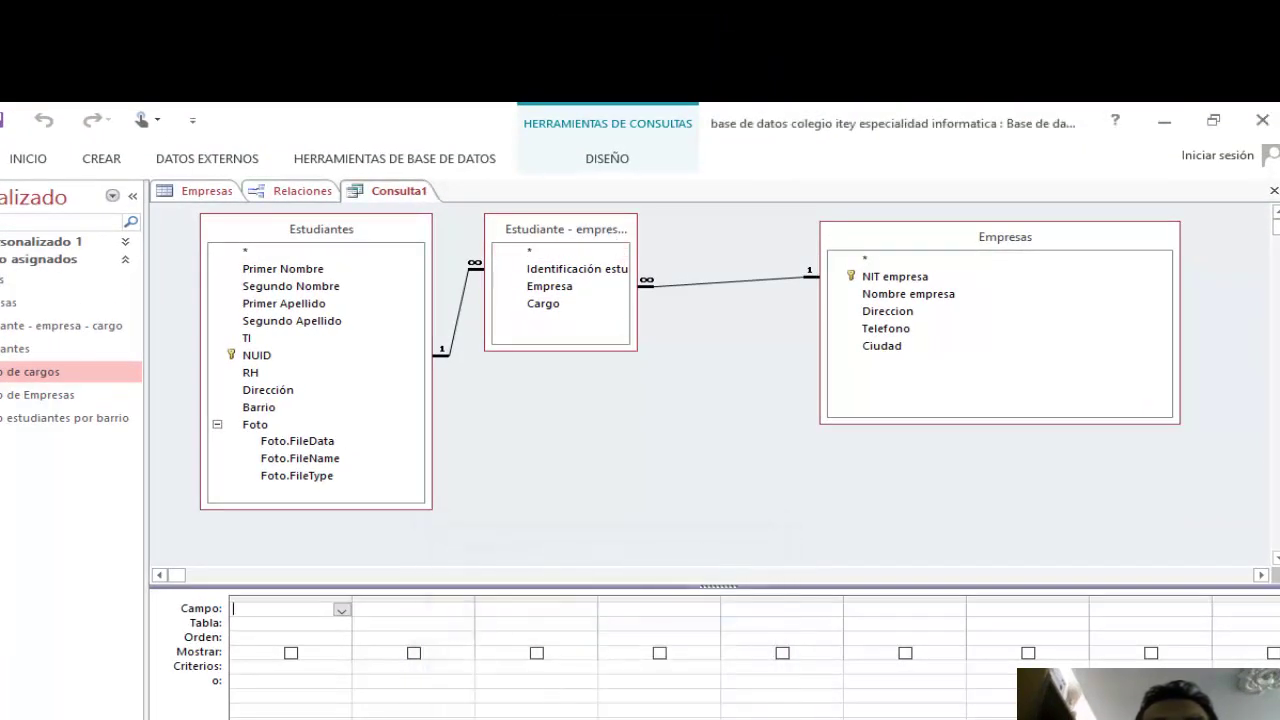
pyautogui.moveTo(588, 228); pyautogui.dragTo(628, 222)
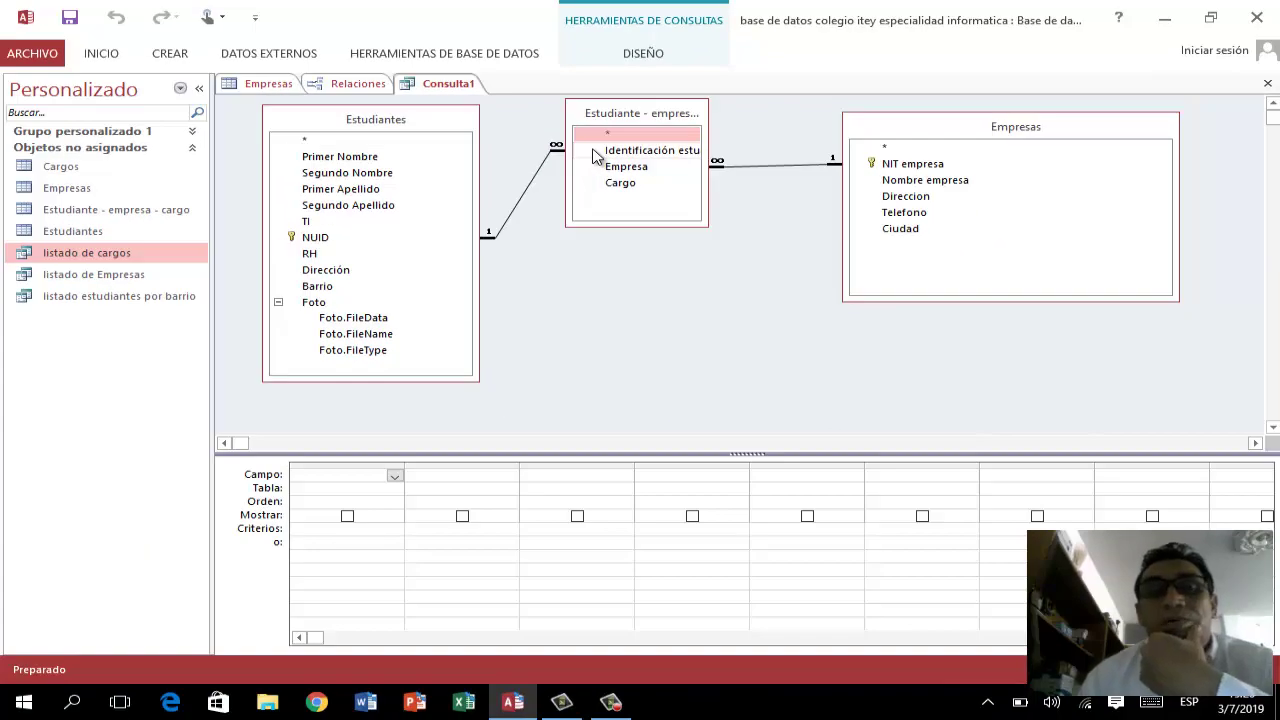
# - Add NUID, Primer Nombre and Primer Apellido from Estudiantes and Nombre empresa from Empresas to the query's design grid
pyautogui.moveTo(595, 157); pyautogui.dragTo(352, 479)
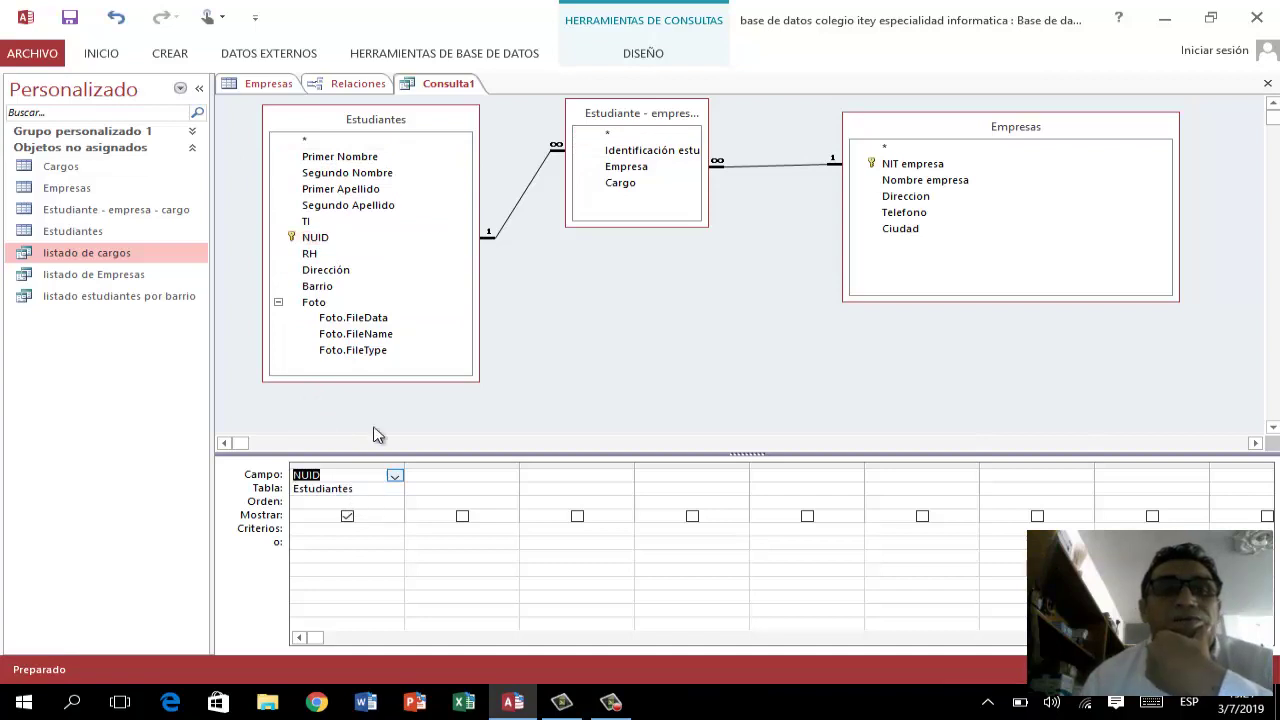
pyautogui.moveTo(340, 156); pyautogui.dragTo(462, 478)
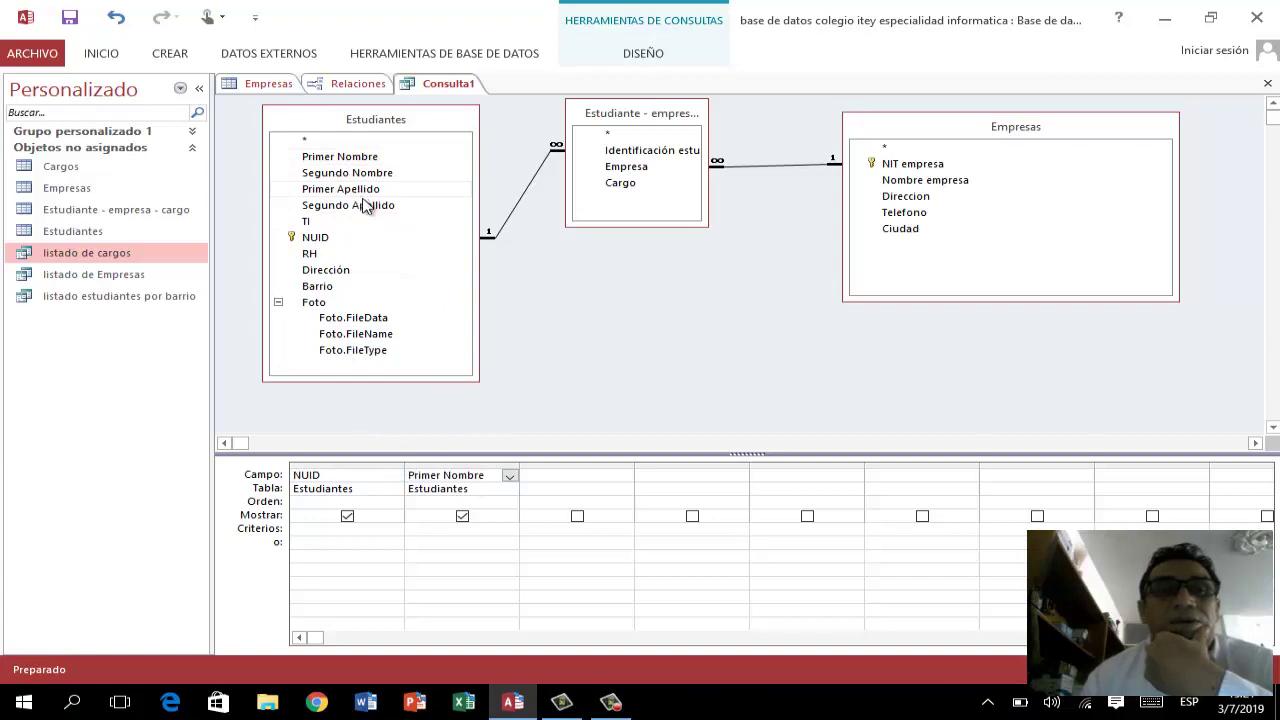
pyautogui.moveTo(363, 196); pyautogui.dragTo(578, 480)
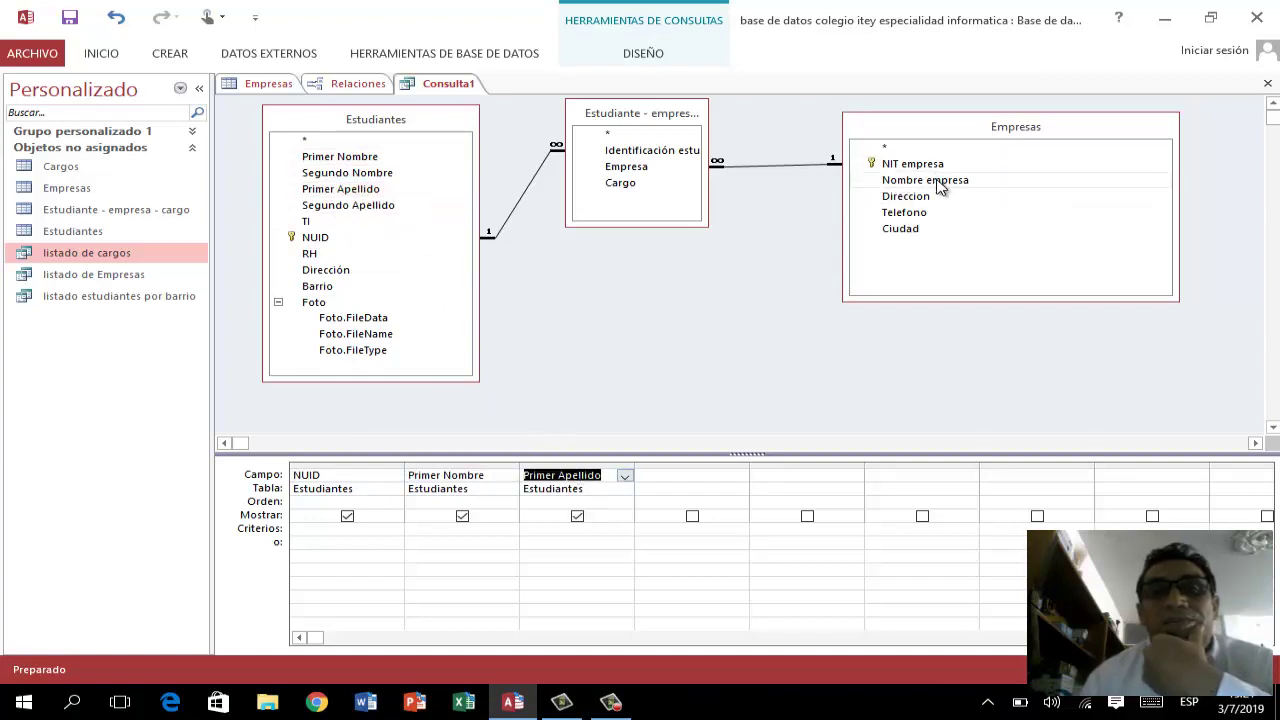
pyautogui.moveTo(940, 188); pyautogui.dragTo(703, 480)
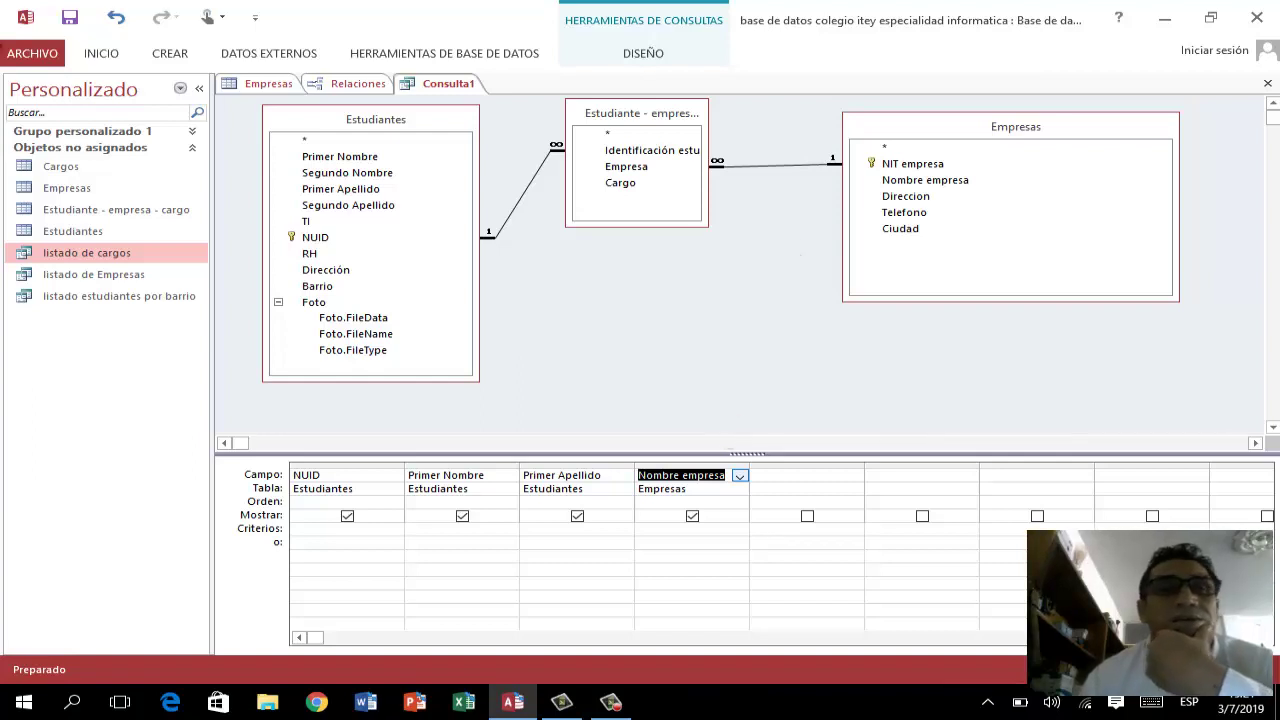
# - Display the query as a datasheet and look through its records, returning to the first one
pyautogui.click(106, 60)
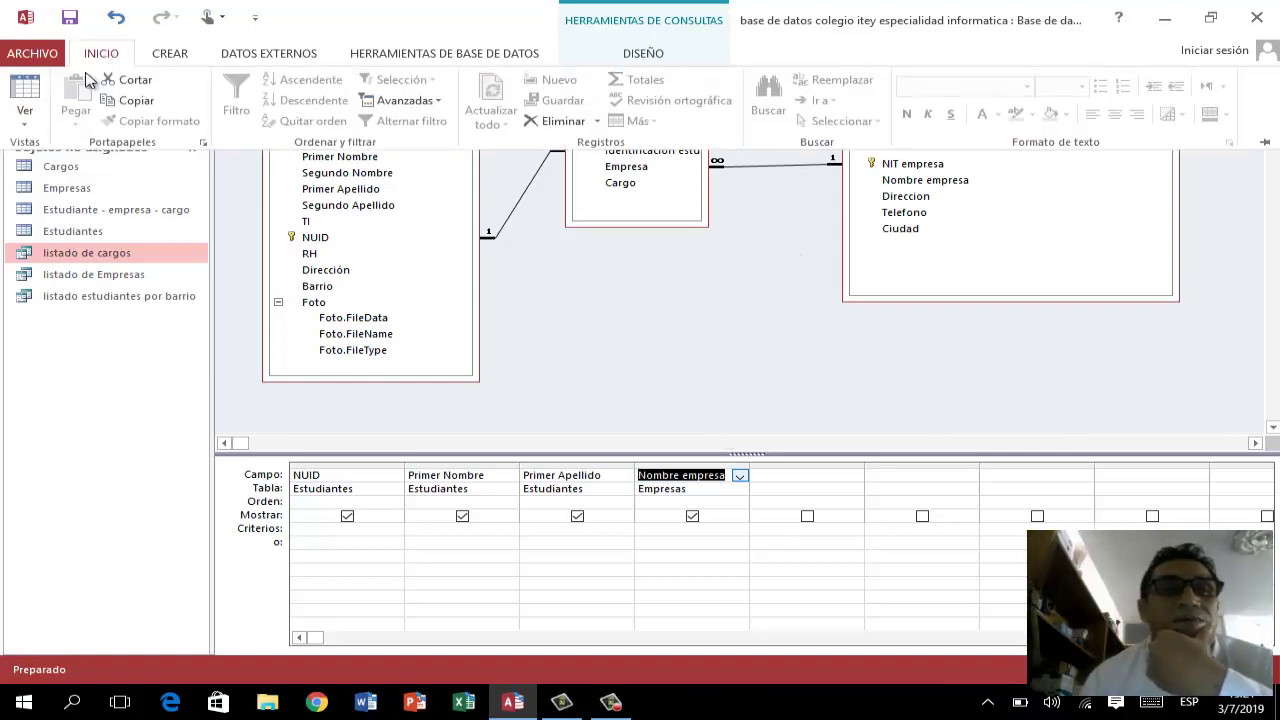
pyautogui.click(27, 88)
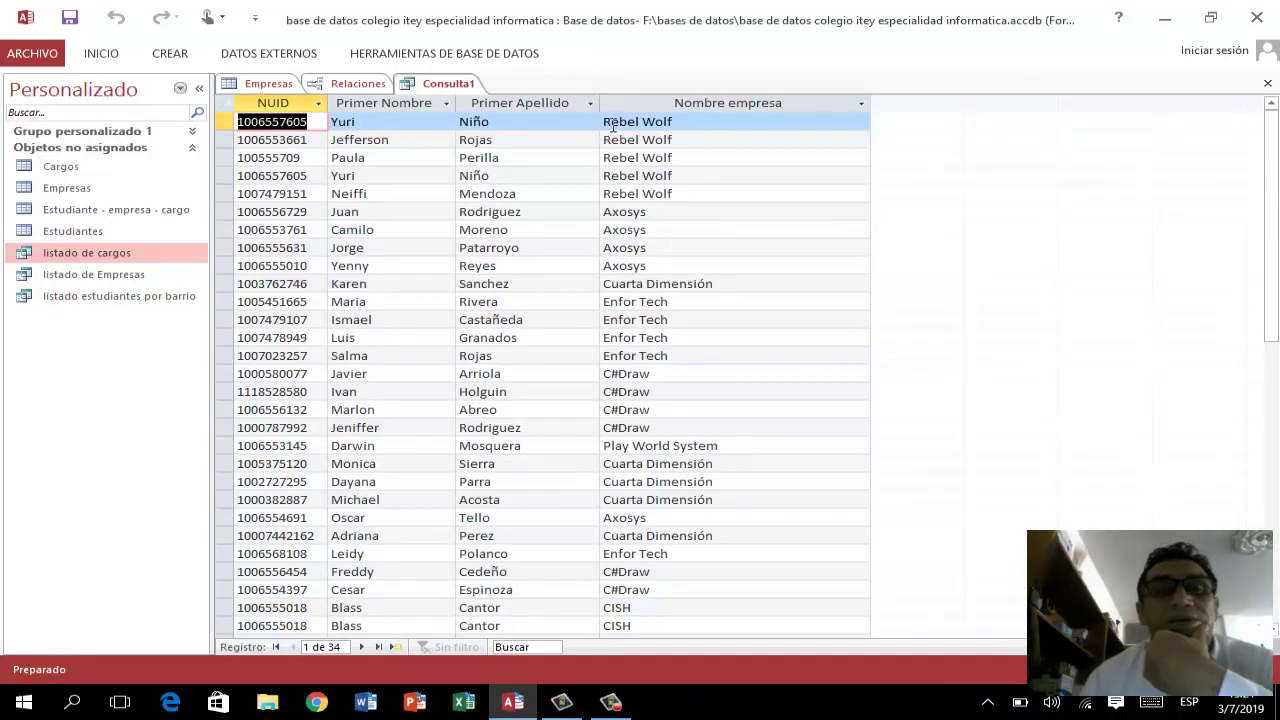
pyautogui.click(714, 400)
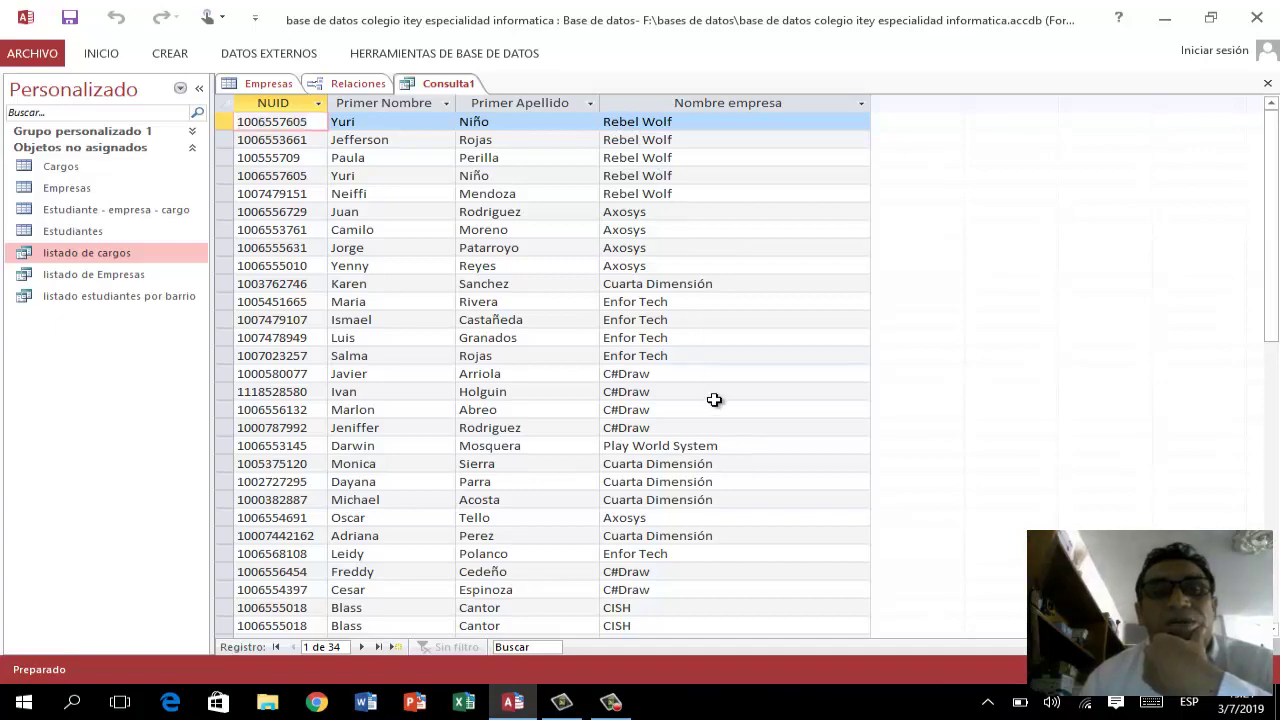
pyautogui.scroll(-4, 714, 400)
pyautogui.hotkey('ctrl', 'Home')
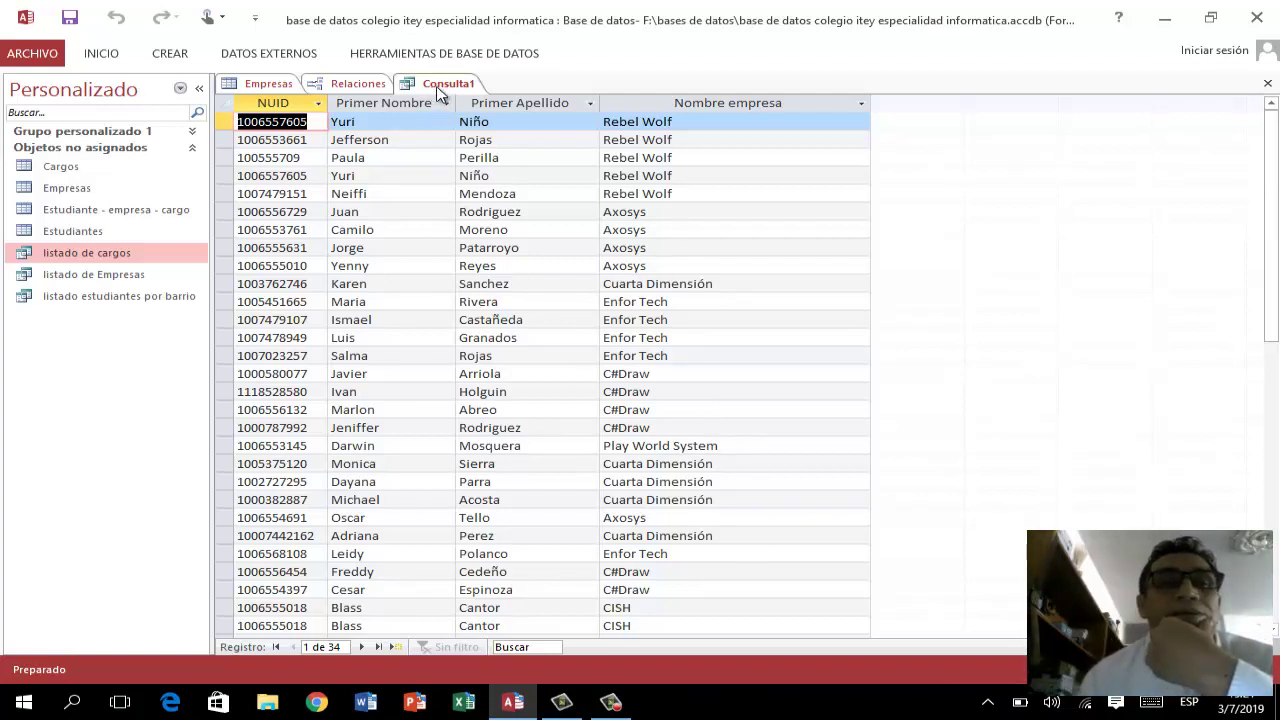
# - Close the query and save it as "listado estudiantes po empresa"
pyautogui.click(1268, 84)
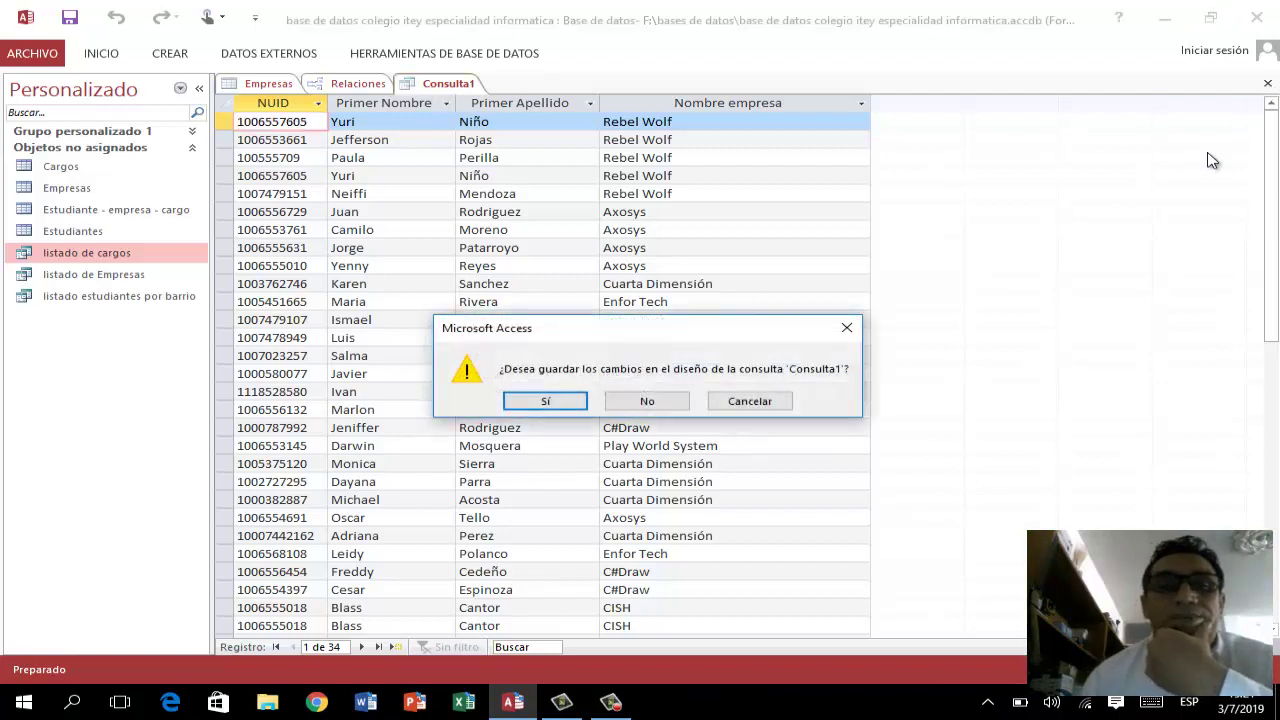
pyautogui.click(546, 401)
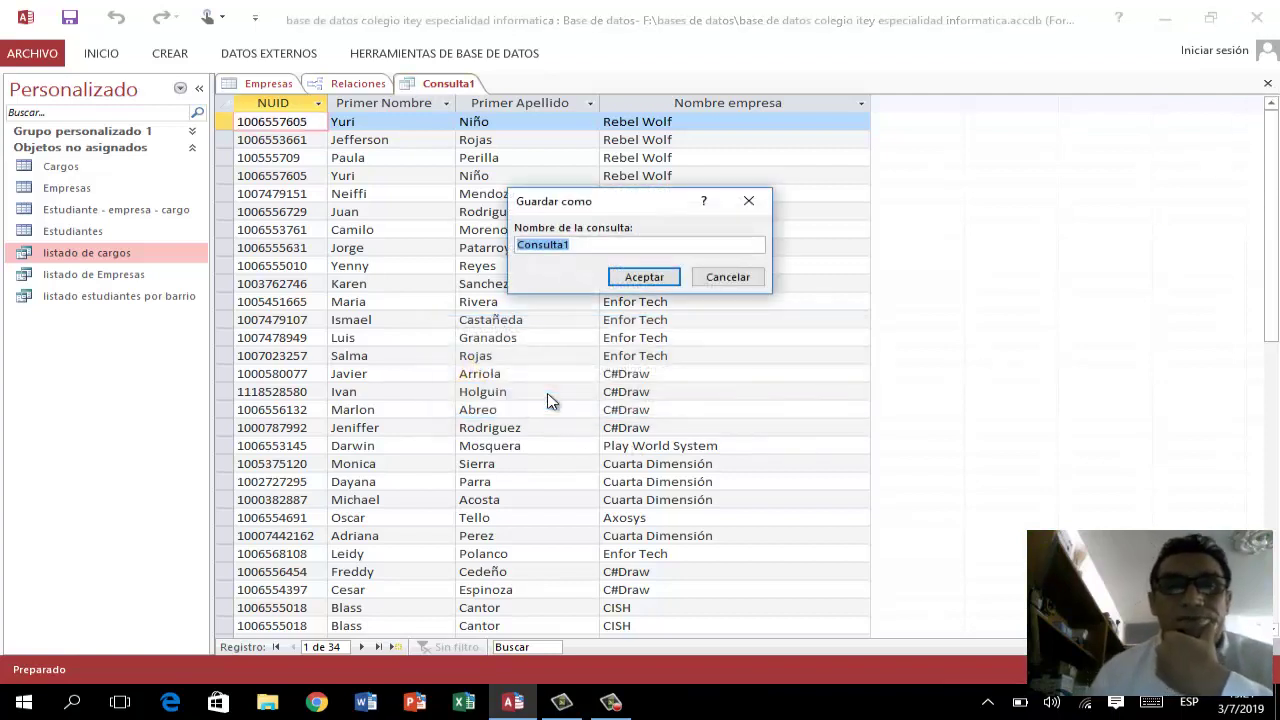
pyautogui.write('listado estudiantes po')
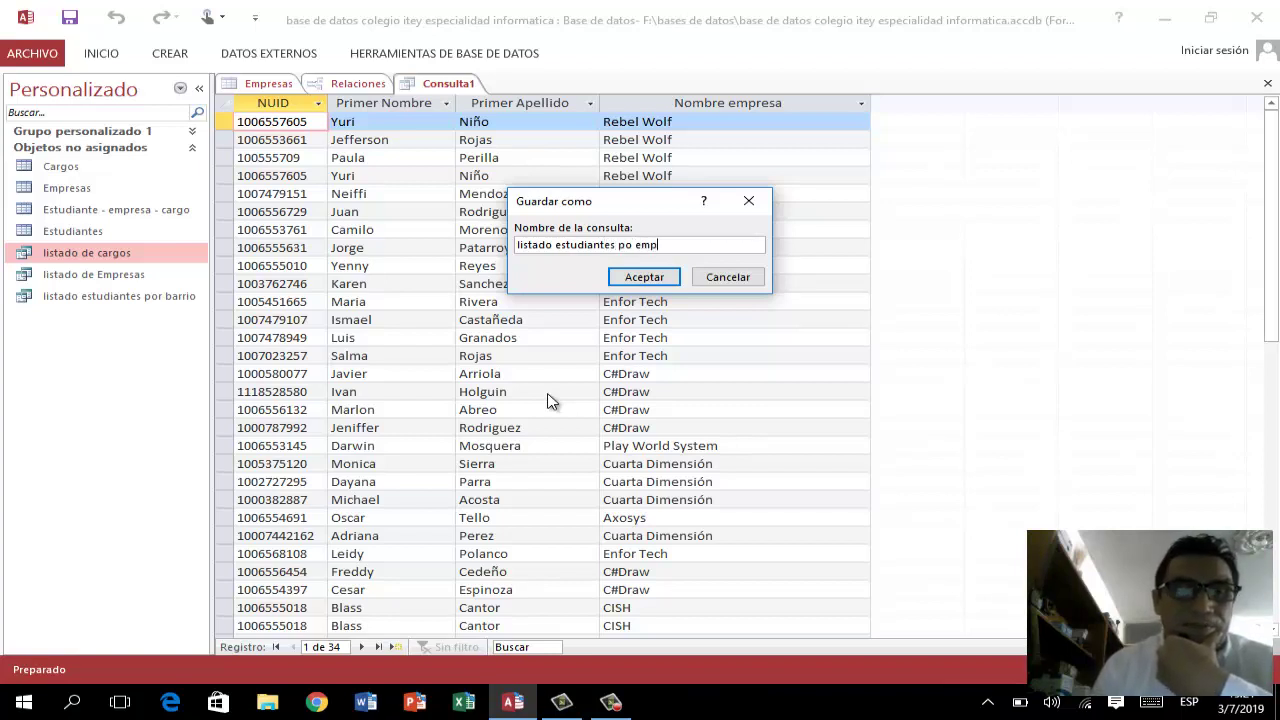
pyautogui.write('empresa')
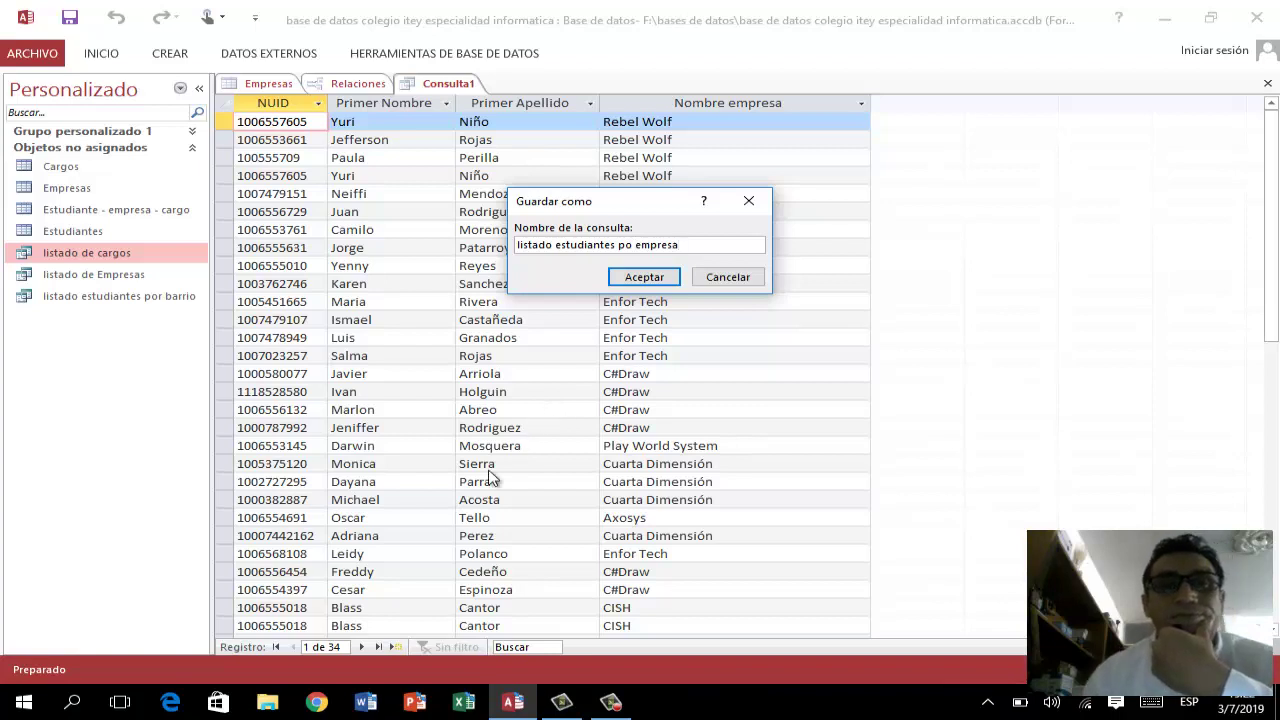
pyautogui.click(660, 277)
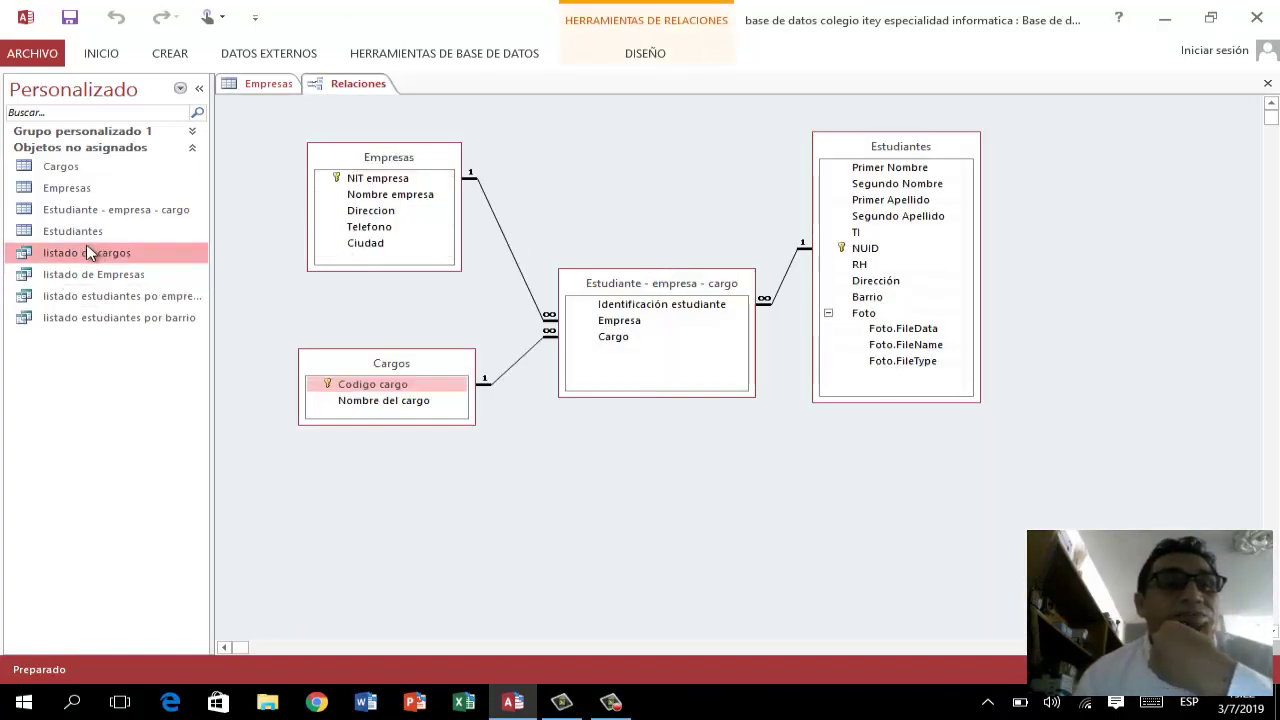
# - Open "listado estudiantes po empresa" to review its records and its design, and close it again
pyautogui.click(145, 305)
pyautogui.doubleClick(146, 305)
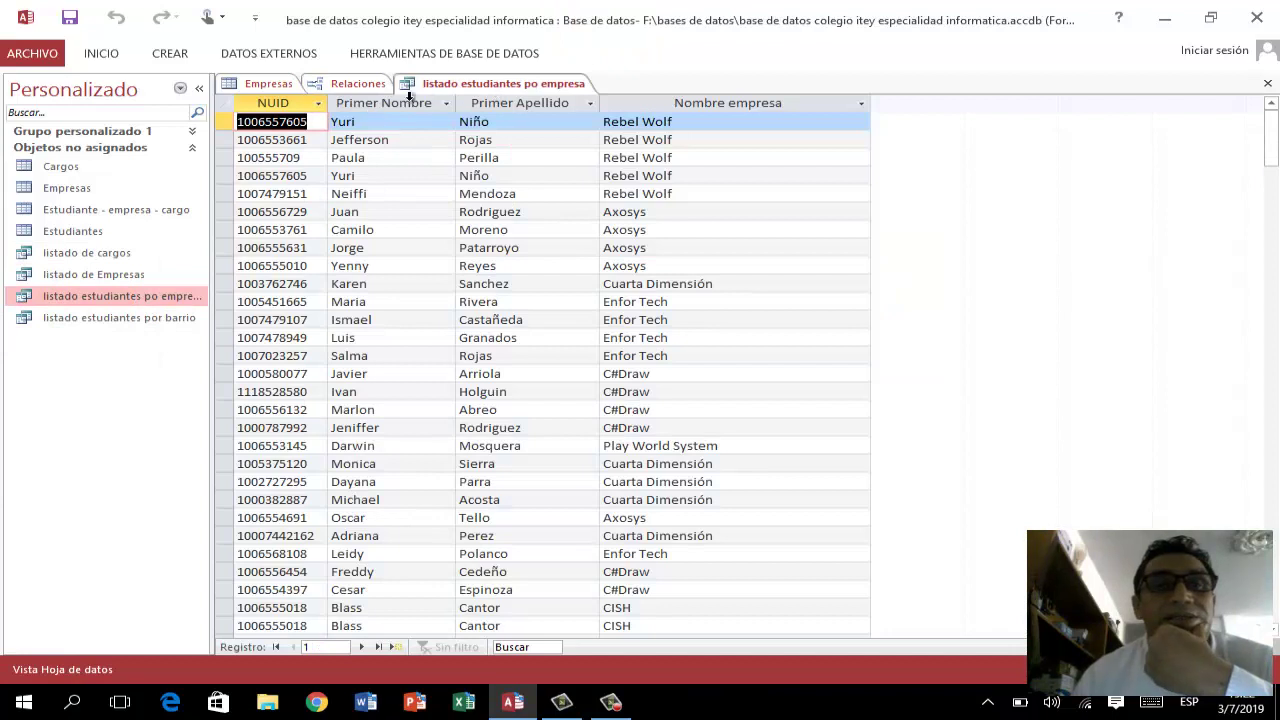
pyautogui.rightClick(470, 88)
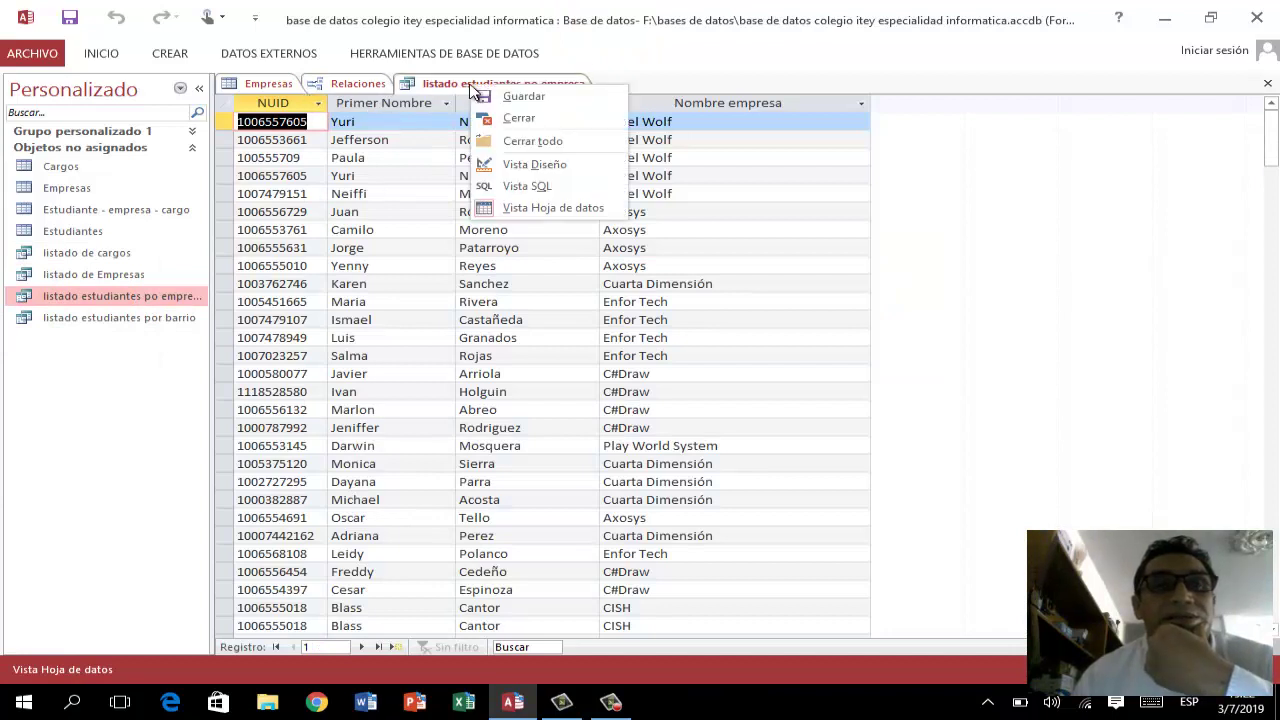
pyautogui.click(530, 165)
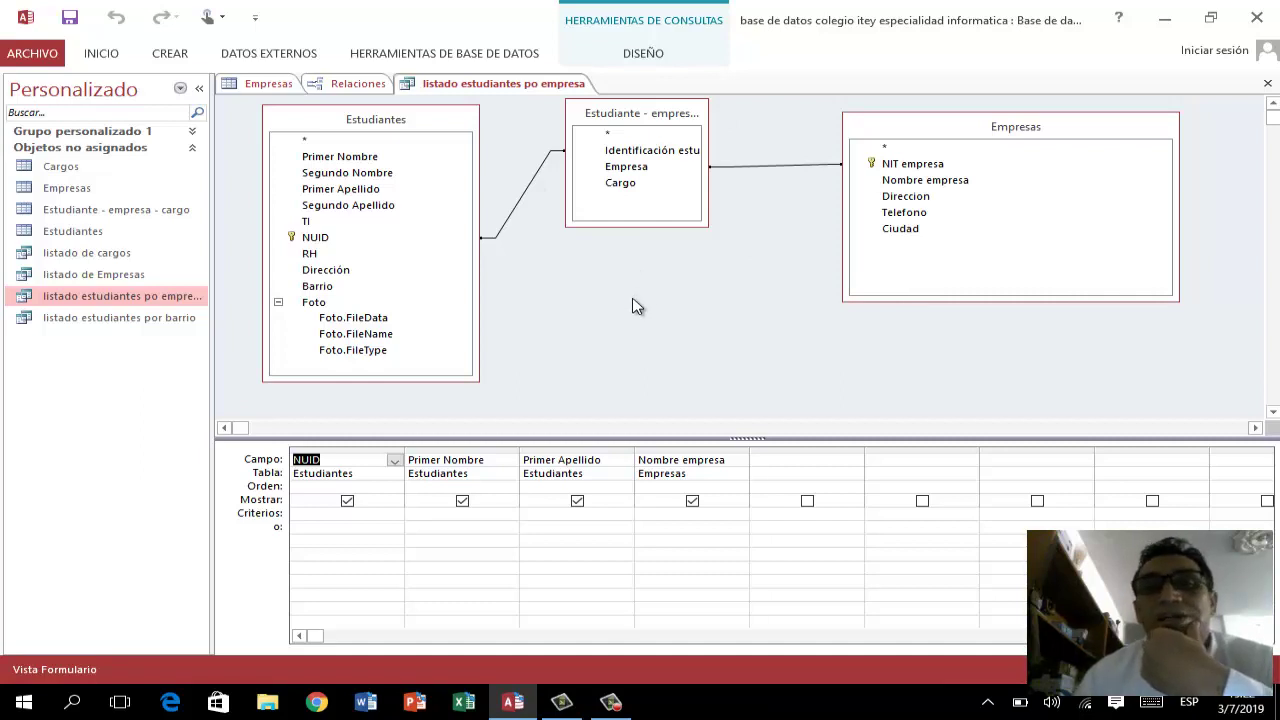
pyautogui.click(1268, 84)
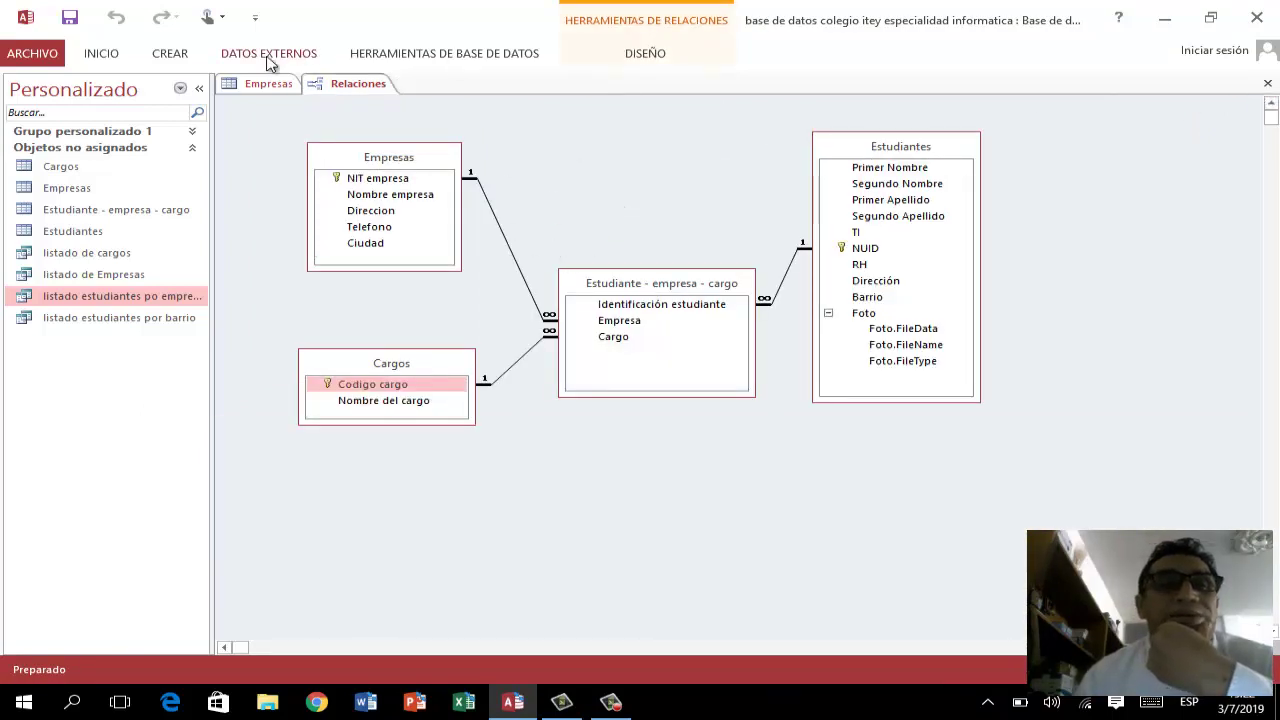
# - Create a new query in design view with the Cargos, Empresas, Estudiante - empresa - cargo and Estudiantes tables
pyautogui.click(180, 58)
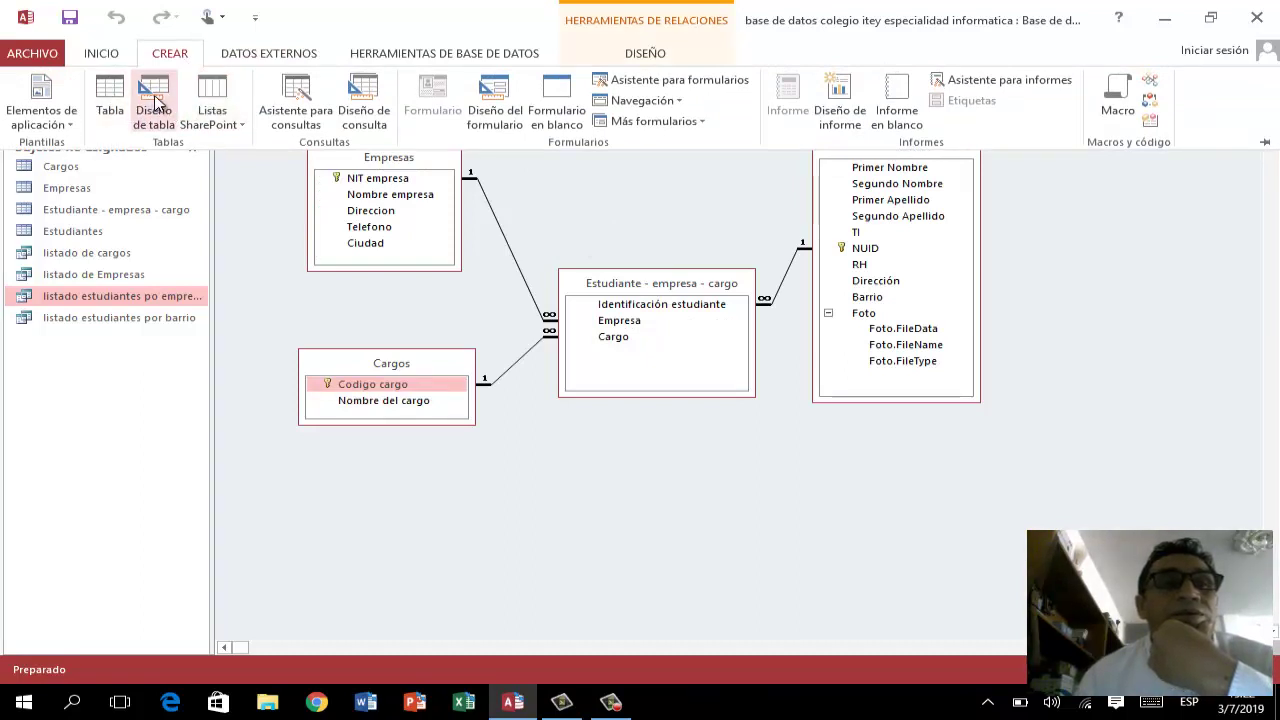
pyautogui.click(350, 98)
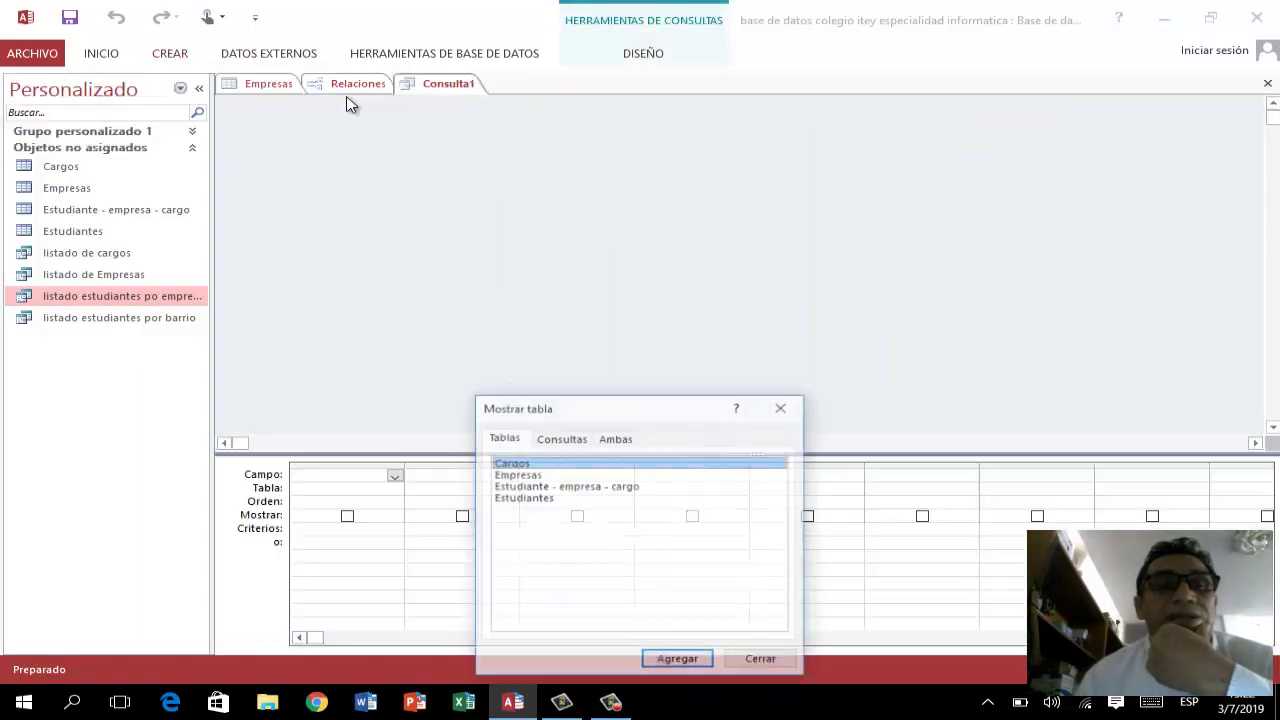
pyautogui.click(540, 530)
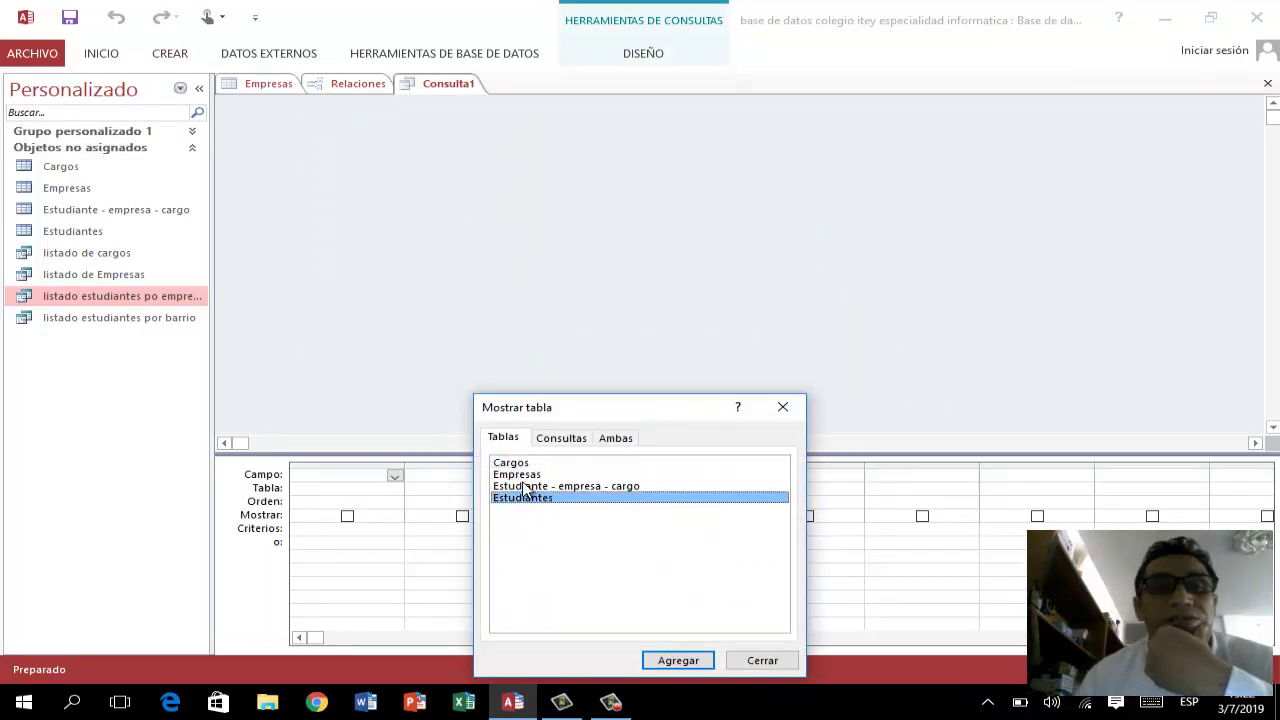
pyautogui.keyDown('shift'); pyautogui.click(524, 465); pyautogui.keyUp('shift')
pyautogui.click(680, 660)
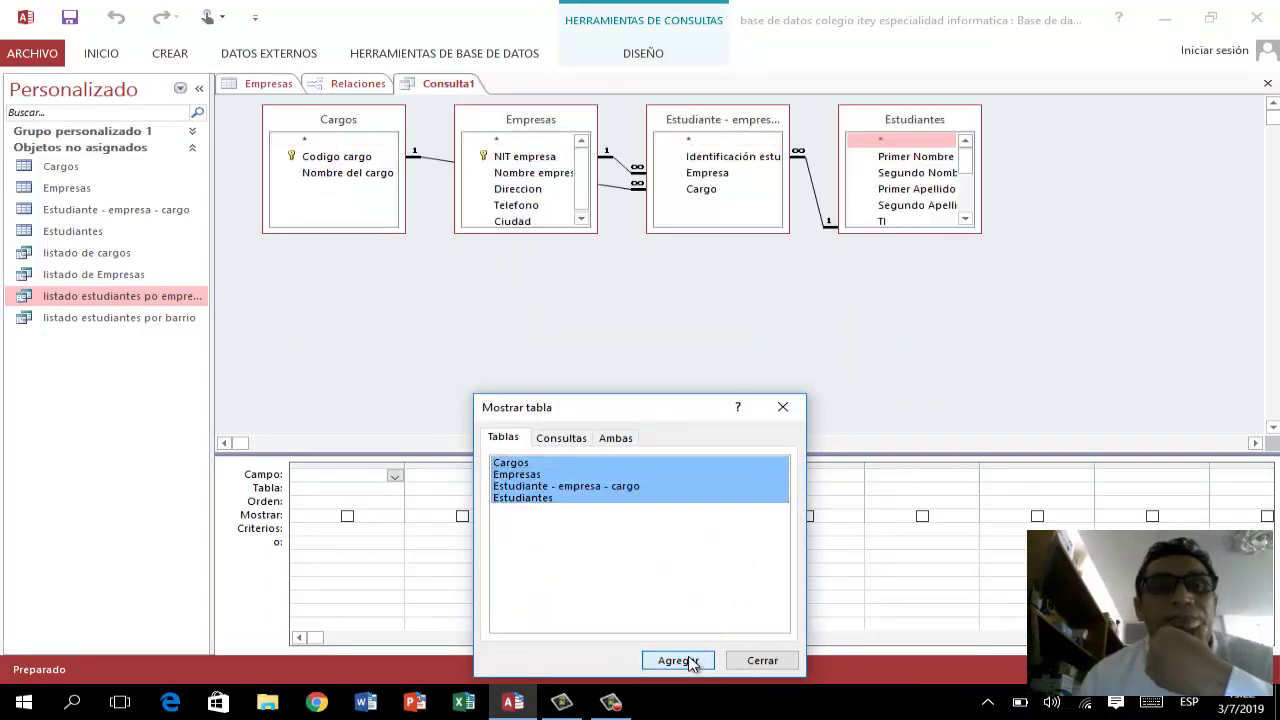
pyautogui.click(530, 130)
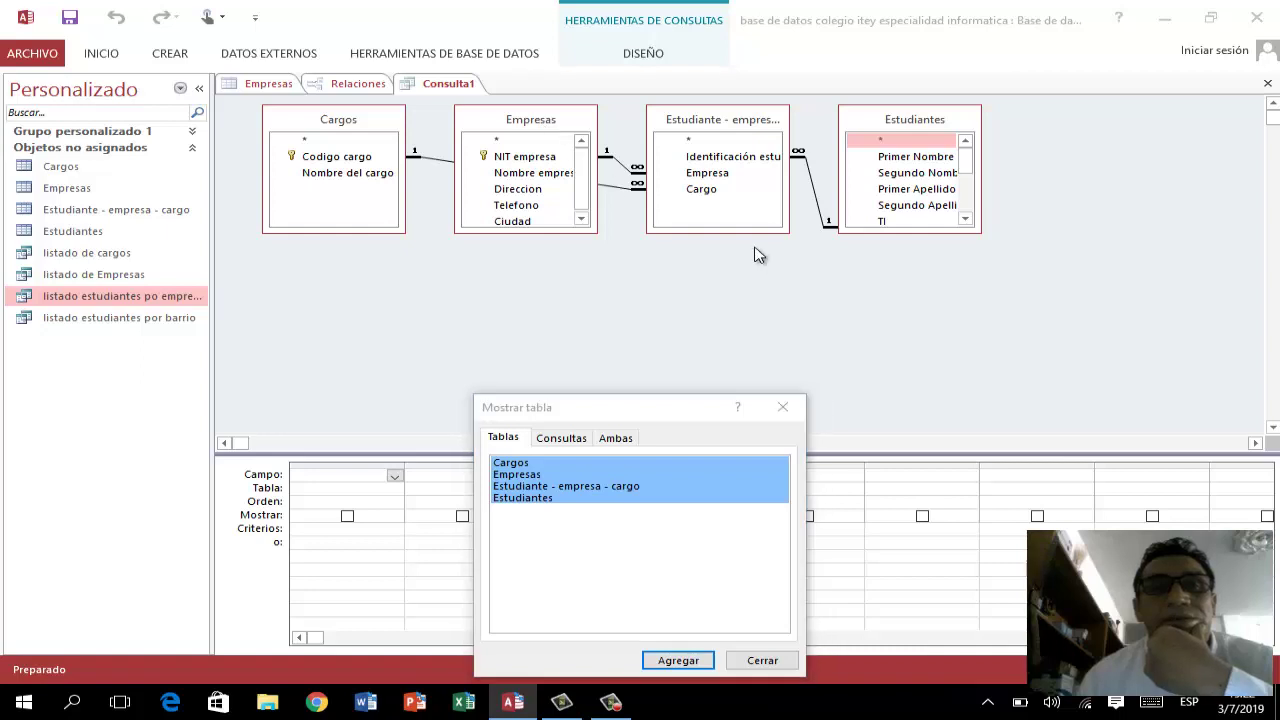
pyautogui.click(762, 660)
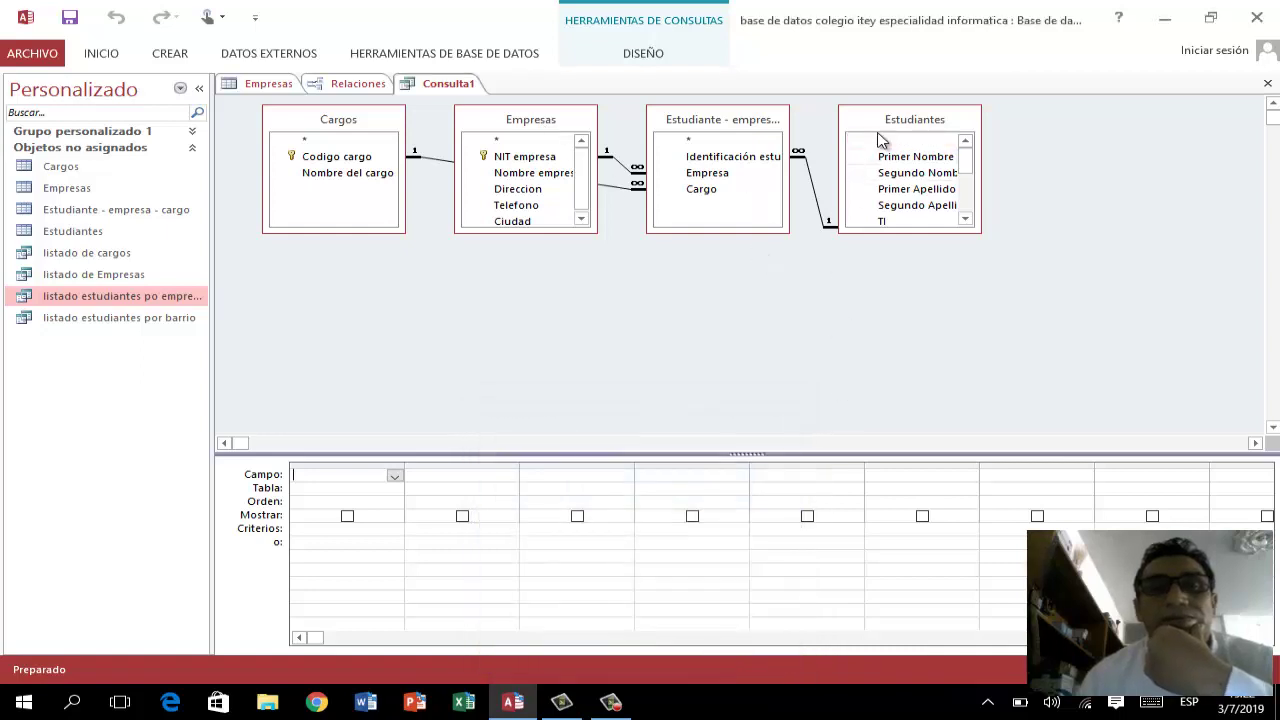
# - Arrange the field lists so Estudiante - empresa - cargo sits between Estudiantes on one side and Empresas above Cargos on the other
pyautogui.moveTo(880, 133); pyautogui.dragTo(549, 268)
pyautogui.moveTo(720, 121); pyautogui.dragTo(985, 222)
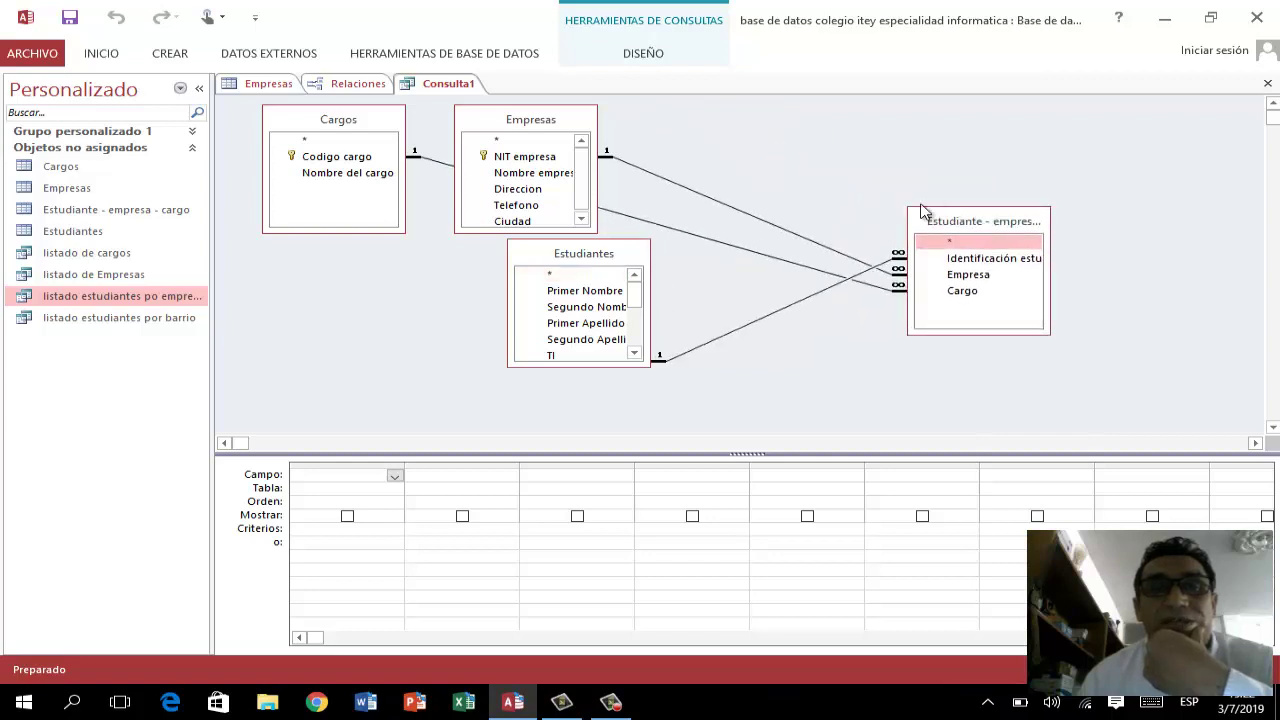
pyautogui.moveTo(500, 124); pyautogui.dragTo(1121, 173)
pyautogui.moveTo(975, 221); pyautogui.dragTo(704, 137)
pyautogui.moveTo(341, 128); pyautogui.dragTo(348, 291)
pyautogui.moveTo(586, 257); pyautogui.dragTo(350, 107)
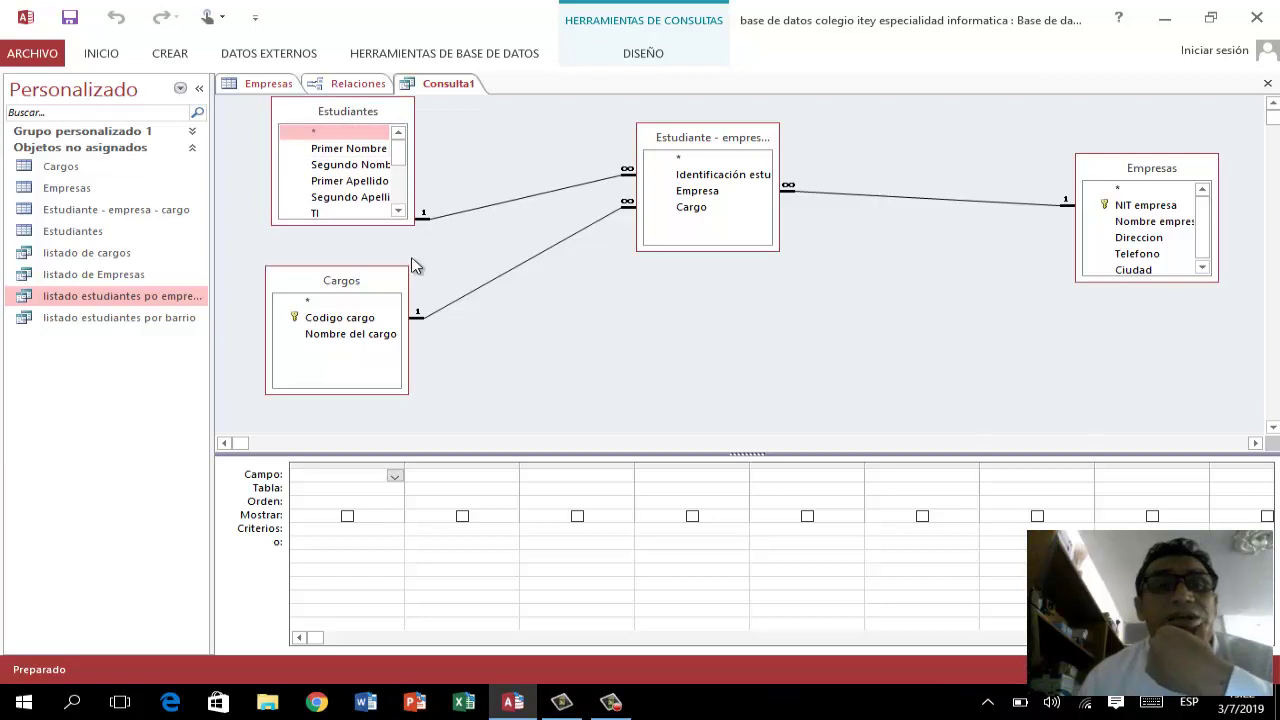
pyautogui.moveTo(360, 284); pyautogui.dragTo(1045, 318)
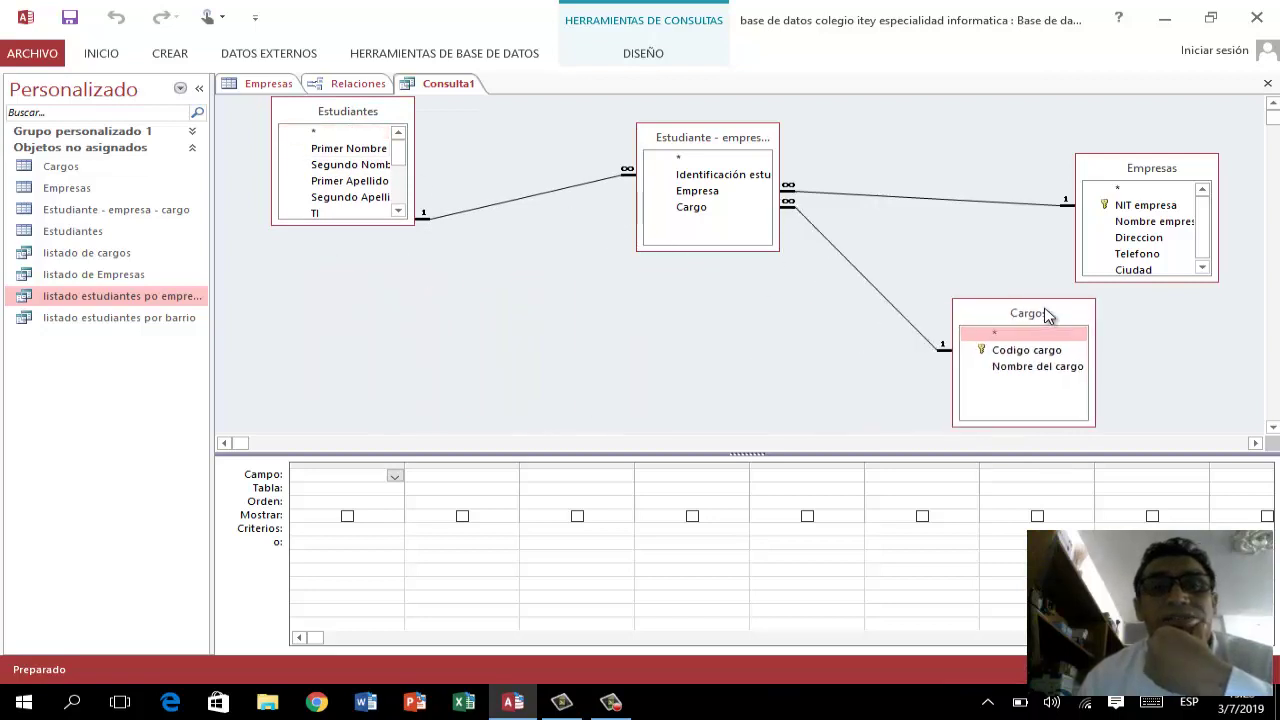
pyautogui.moveTo(1160, 160); pyautogui.dragTo(1065, 120)
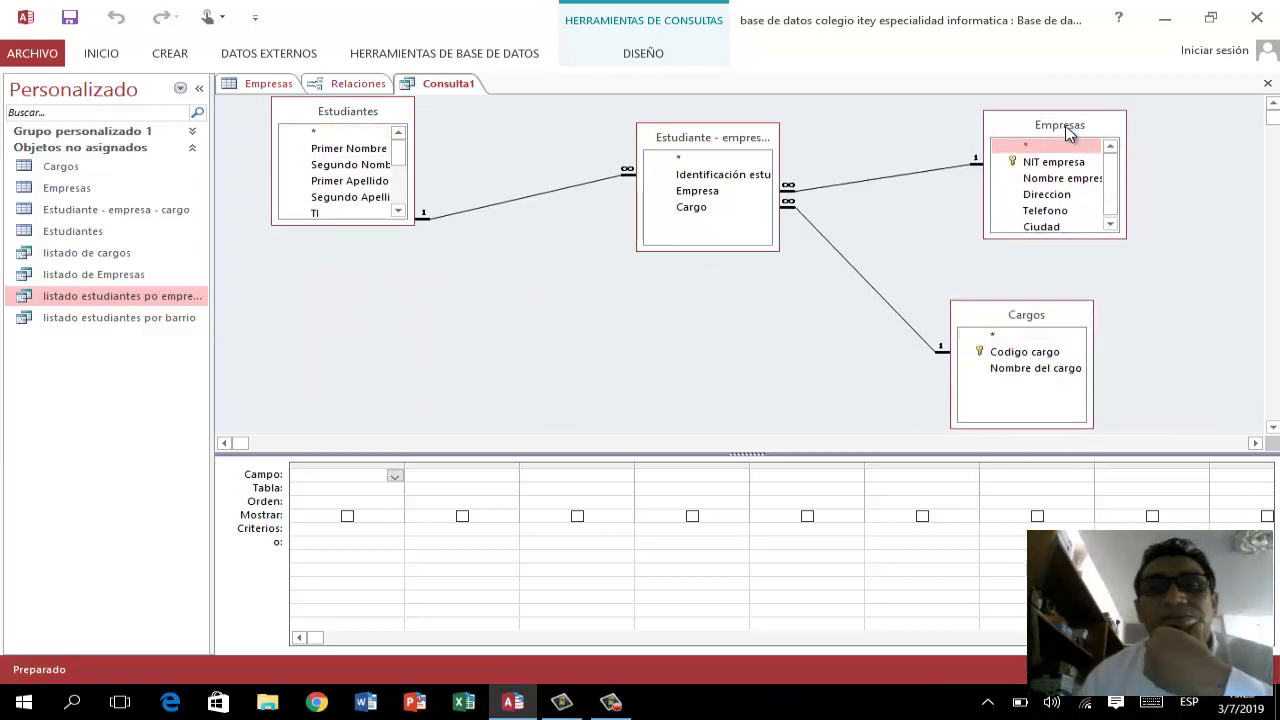
# - Enlarge the Estudiantes field list to show all its fields and shift it slightly downward
pyautogui.moveTo(325, 225); pyautogui.dragTo(326, 390)
pyautogui.moveTo(413, 310); pyautogui.dragTo(506, 318)
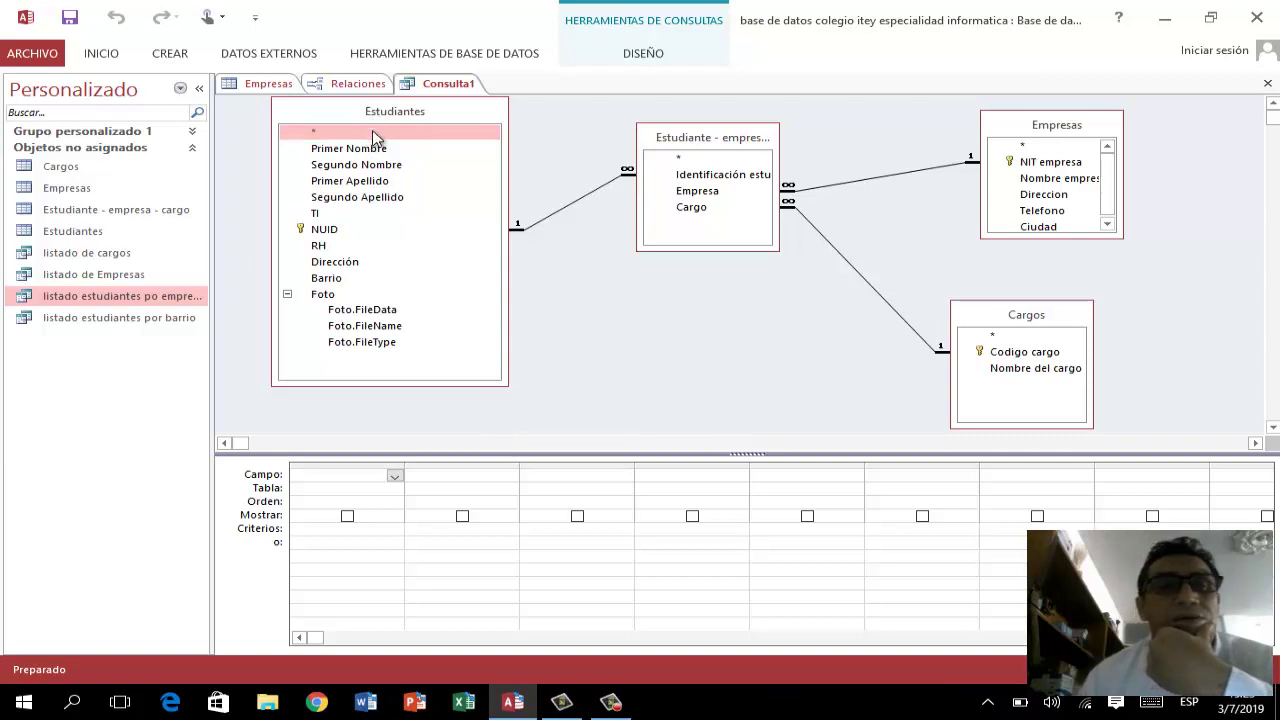
pyautogui.moveTo(374, 112); pyautogui.dragTo(368, 140)
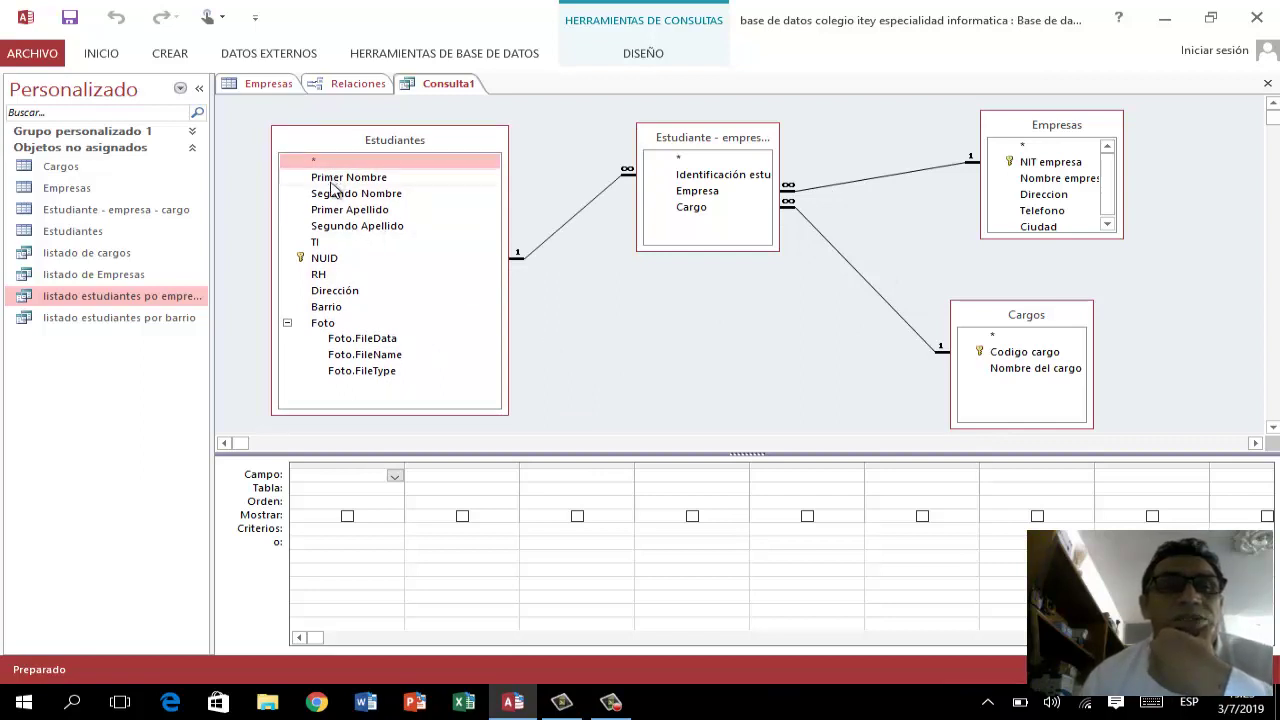
# - Add Primer Nombre and Primer Apellido from Estudiantes, Nombre empresa from Empresas and Nombre del cargo from Cargos to the query grid
pyautogui.moveTo(328, 180); pyautogui.dragTo(336, 477)
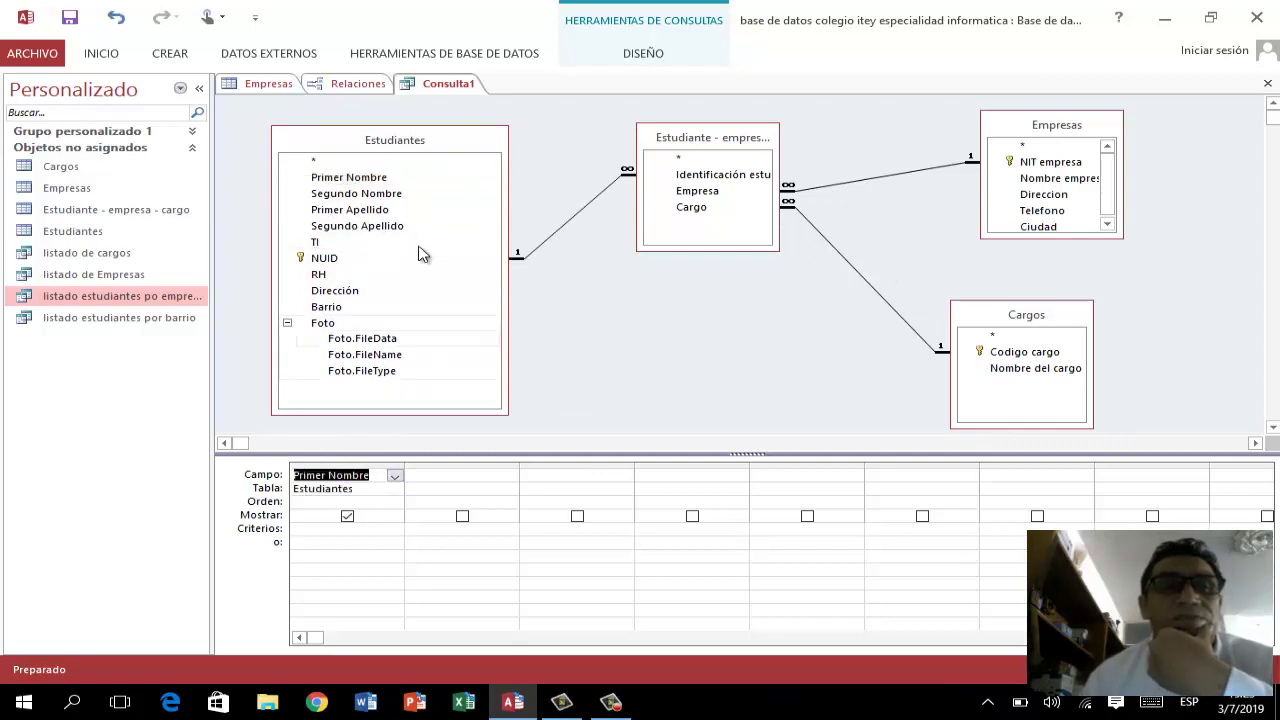
pyautogui.moveTo(375, 214); pyautogui.dragTo(451, 475)
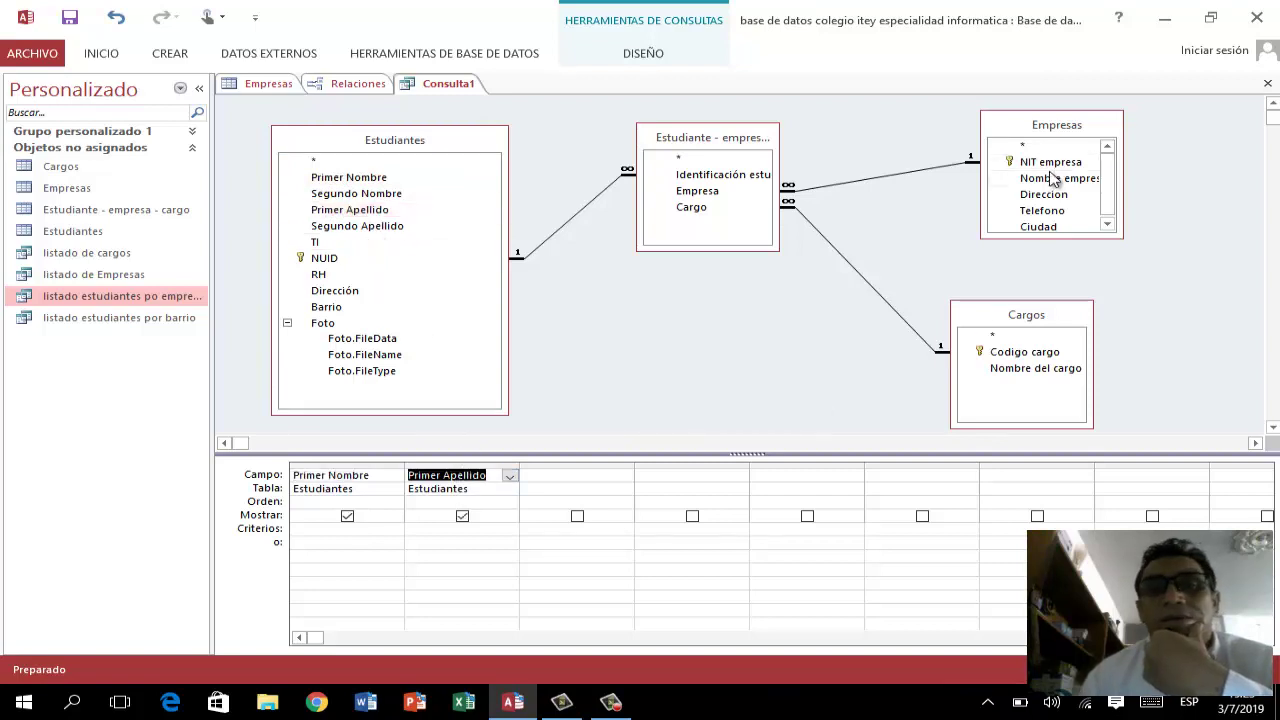
pyautogui.moveTo(1060, 186); pyautogui.dragTo(587, 479)
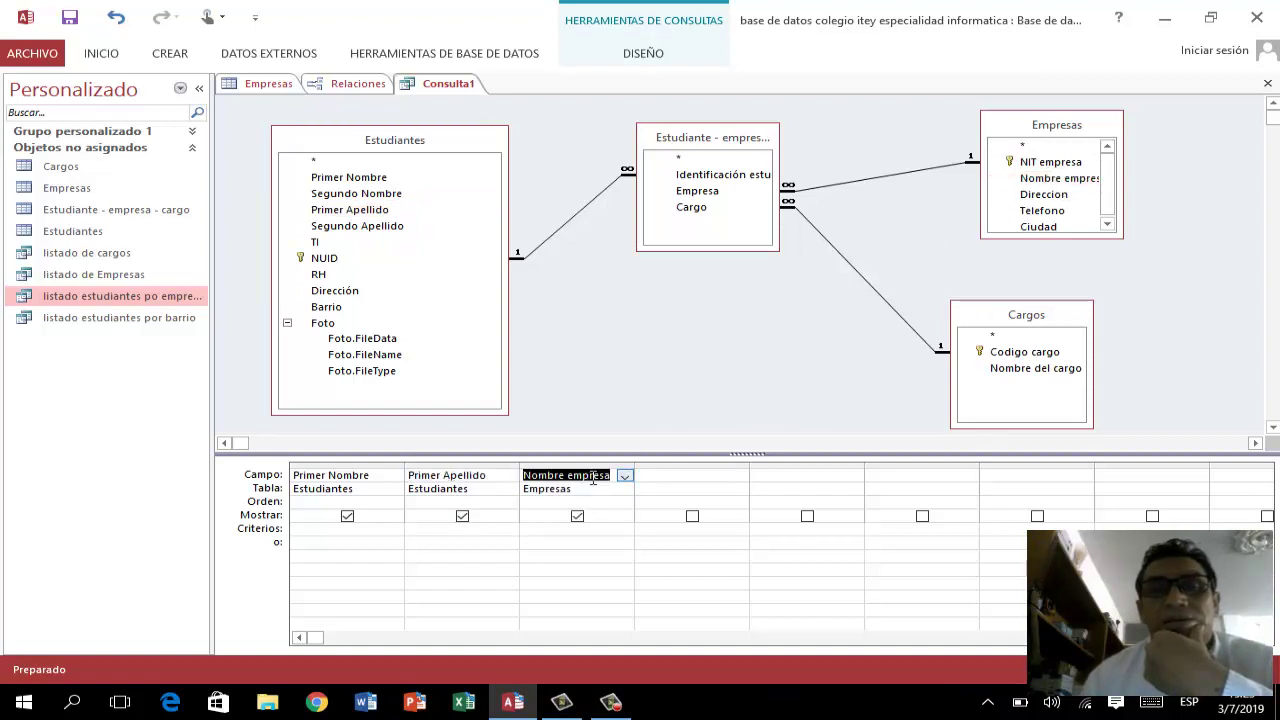
pyautogui.moveTo(1034, 370); pyautogui.dragTo(697, 477)
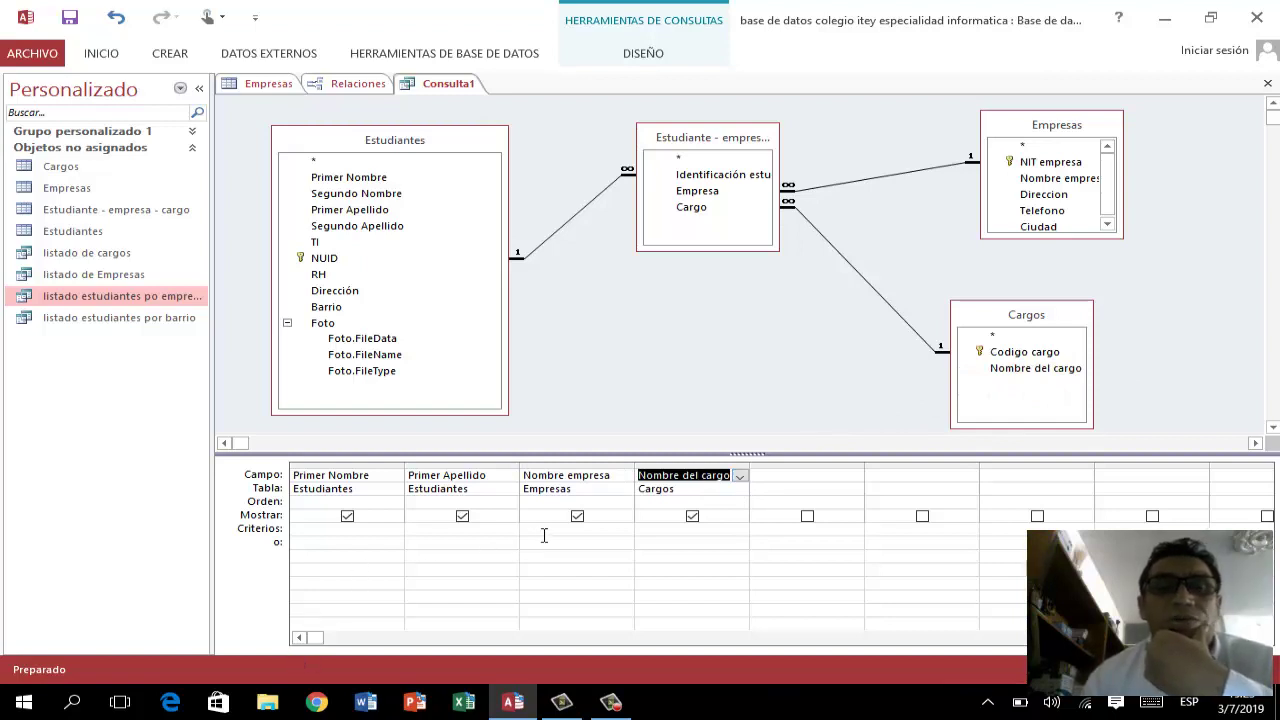
# - Show the new query in datasheet view and look through its records
pyautogui.click(97, 62)
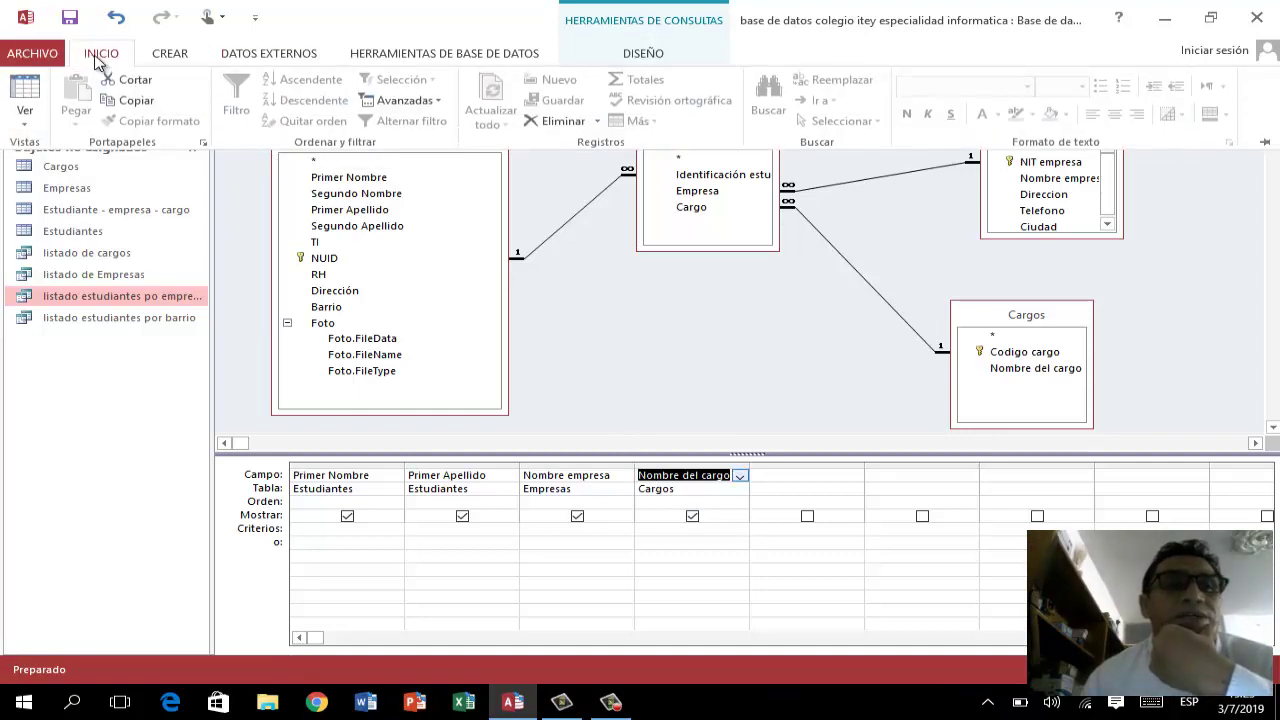
pyautogui.click(37, 95)
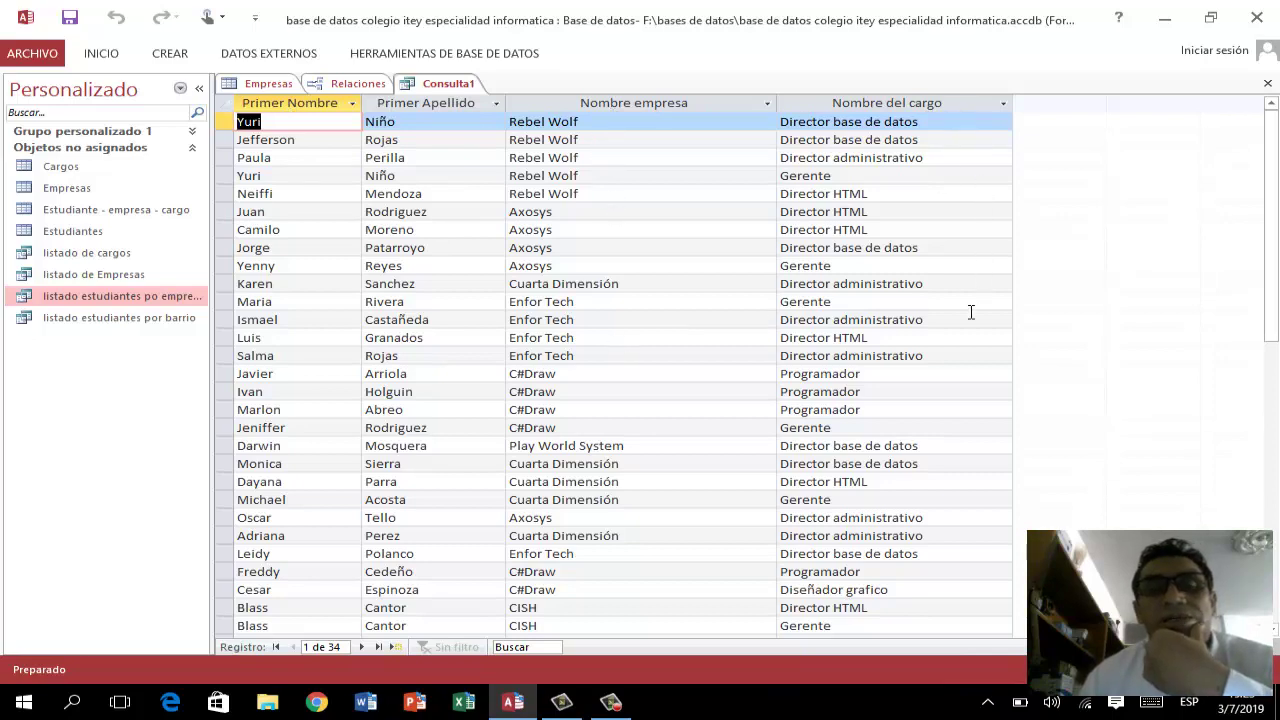
pyautogui.scroll(-4, 959, 369)
pyautogui.scroll(4, 959, 369)
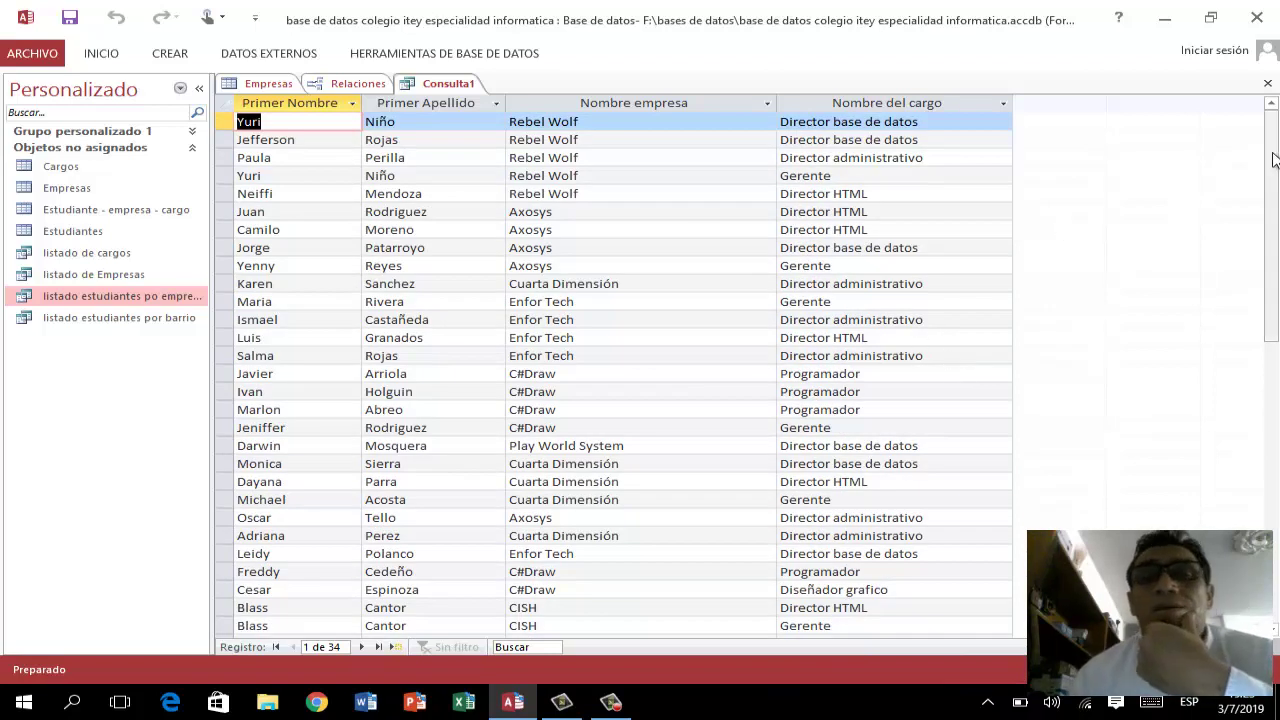
# - Close the new query and save it as "listado estudiante empresa cargo"
pyautogui.click(1268, 89)
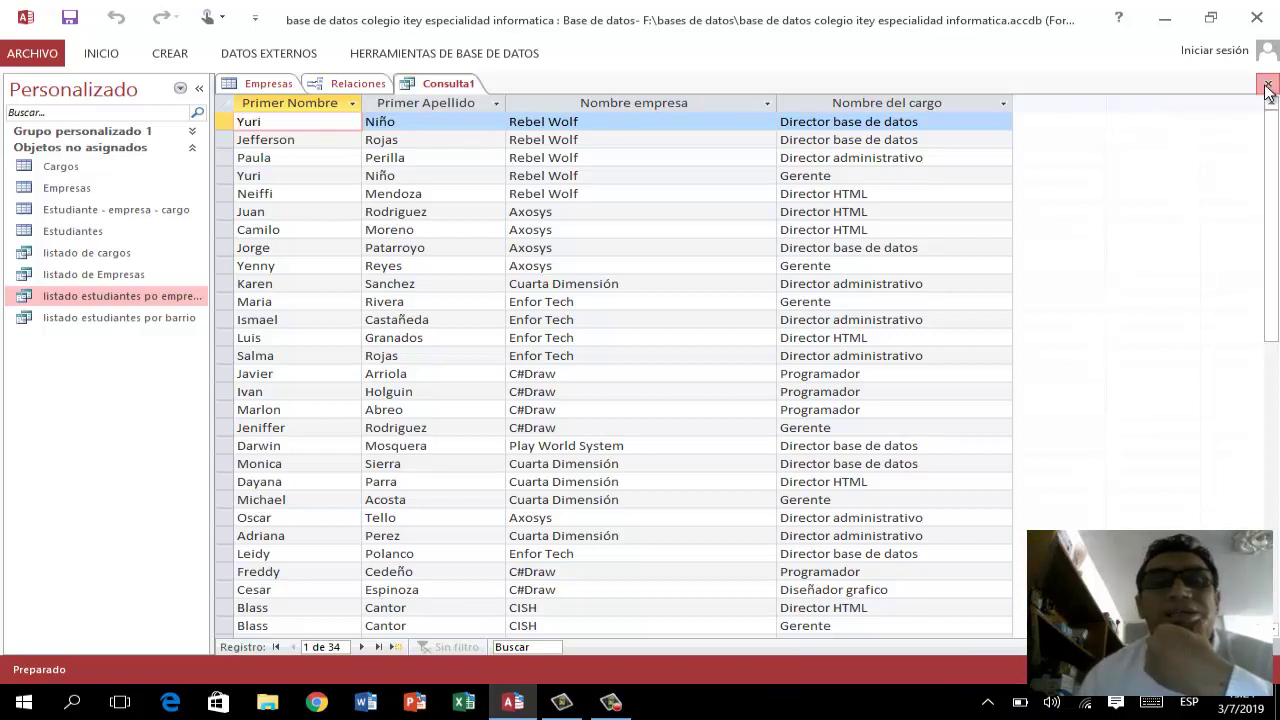
pyautogui.click(565, 402)
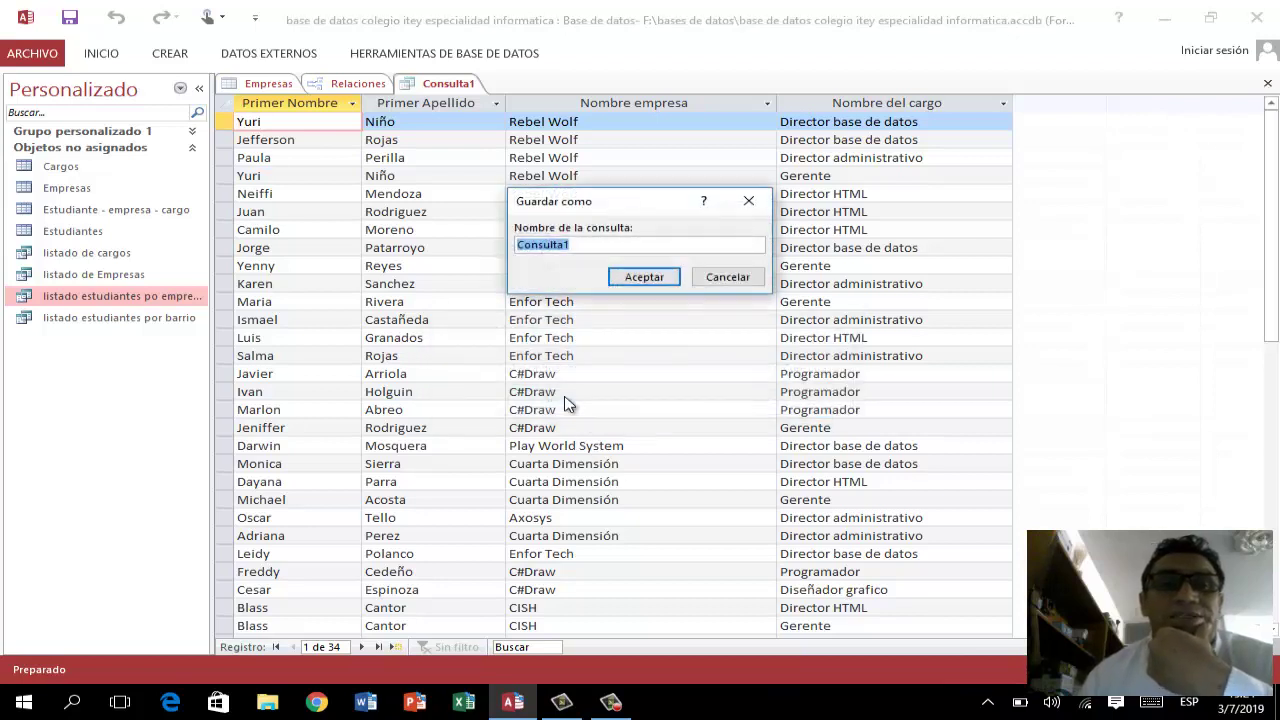
pyautogui.write('l')
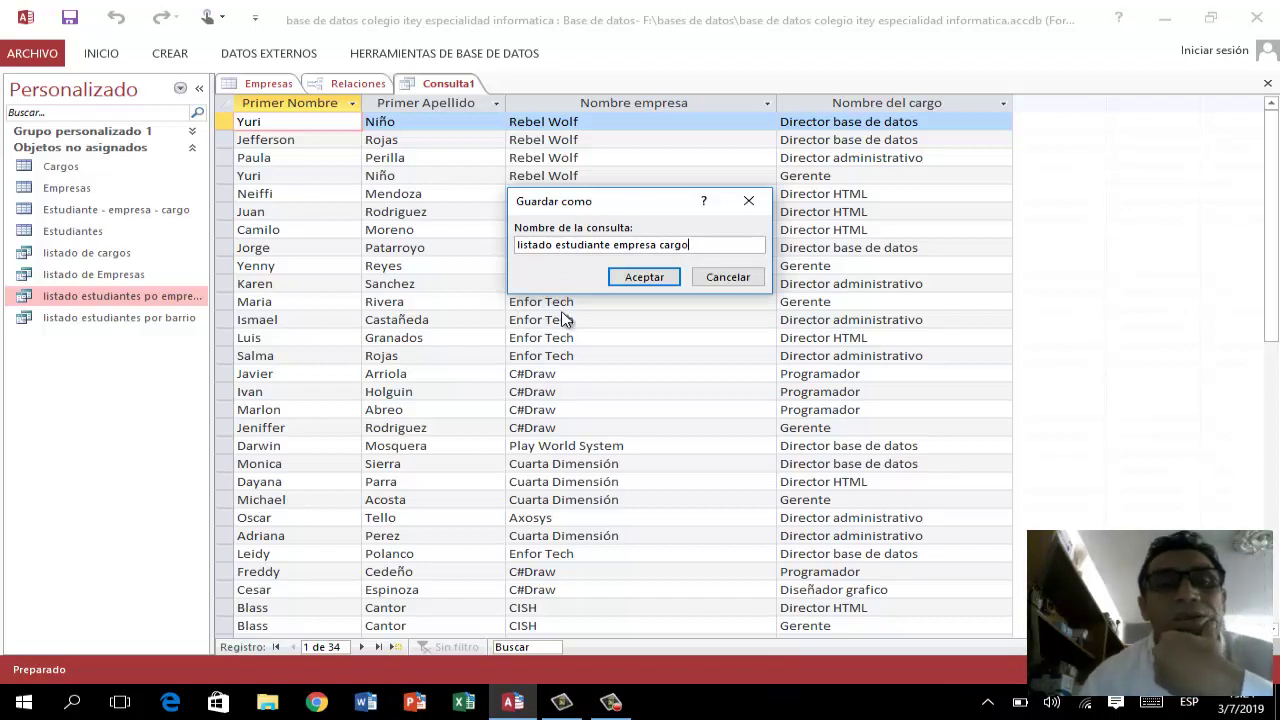
pyautogui.click(655, 278)
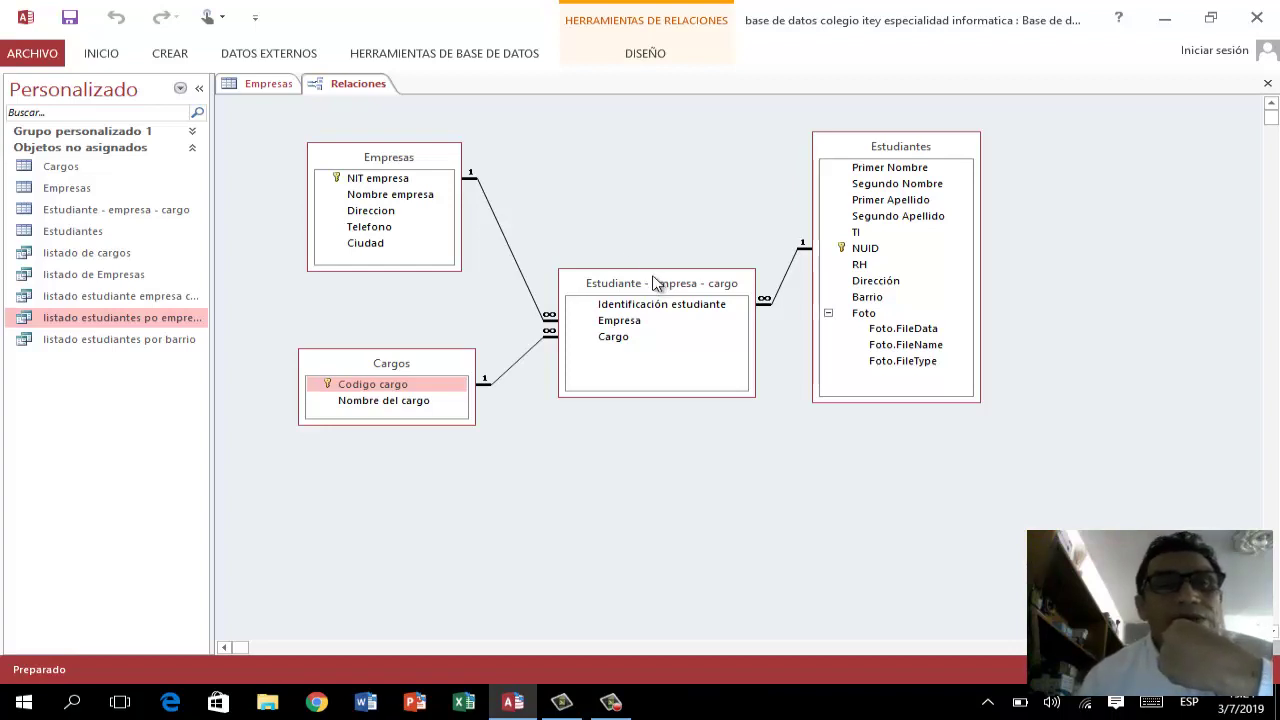
# - Check the records of "listado de cargos" and close it, and open "listado estudiantes po empresa" to browse its records
pyautogui.doubleClick(104, 253)
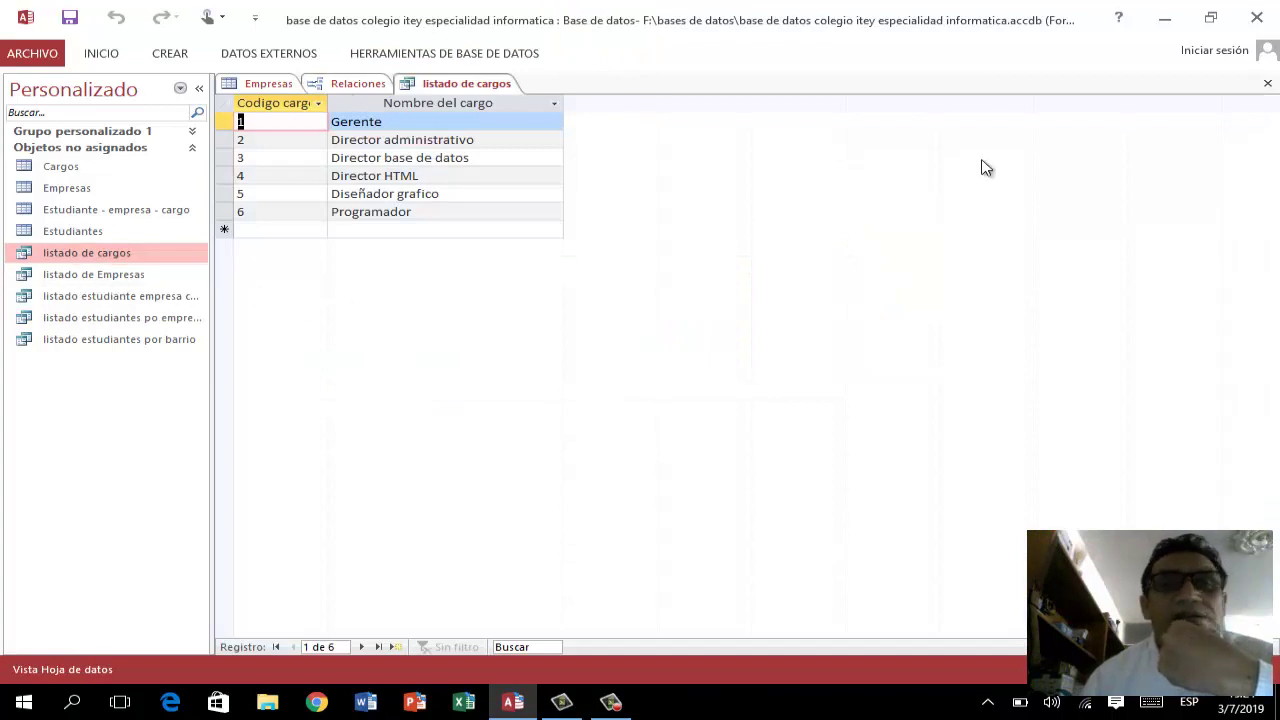
pyautogui.click(1268, 85)
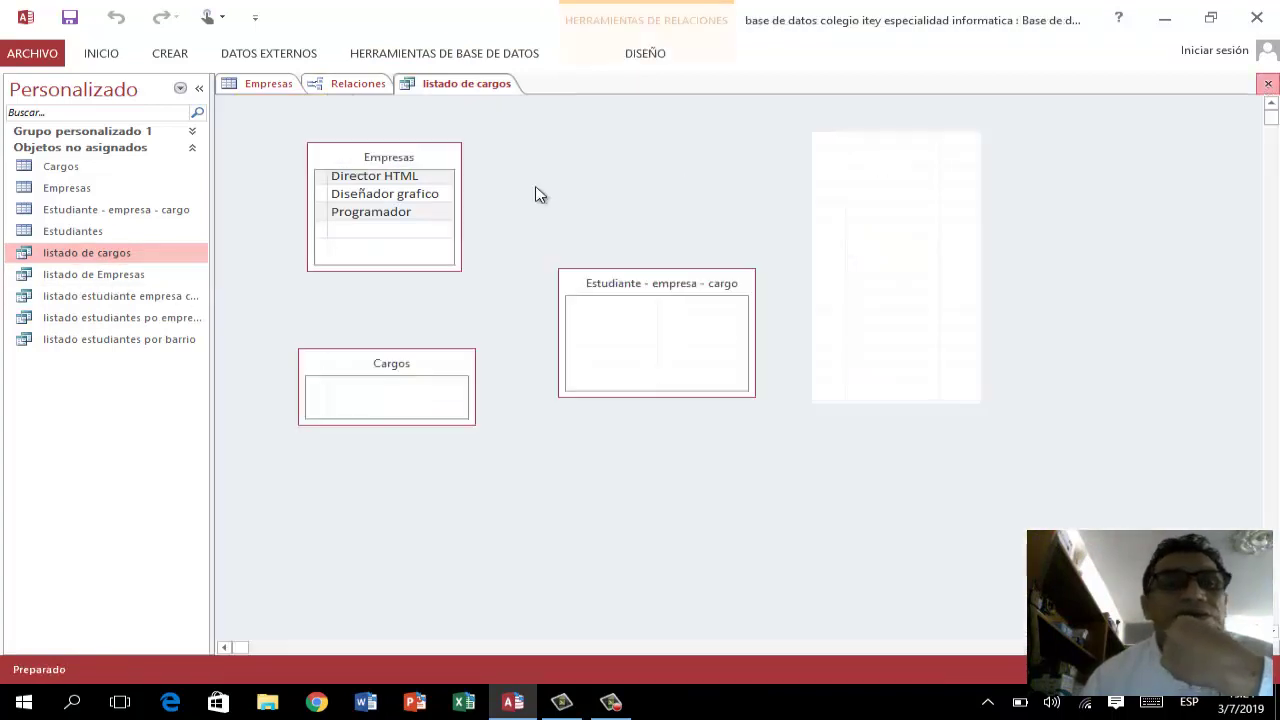
pyautogui.click(92, 316)
pyautogui.doubleClick(92, 316)
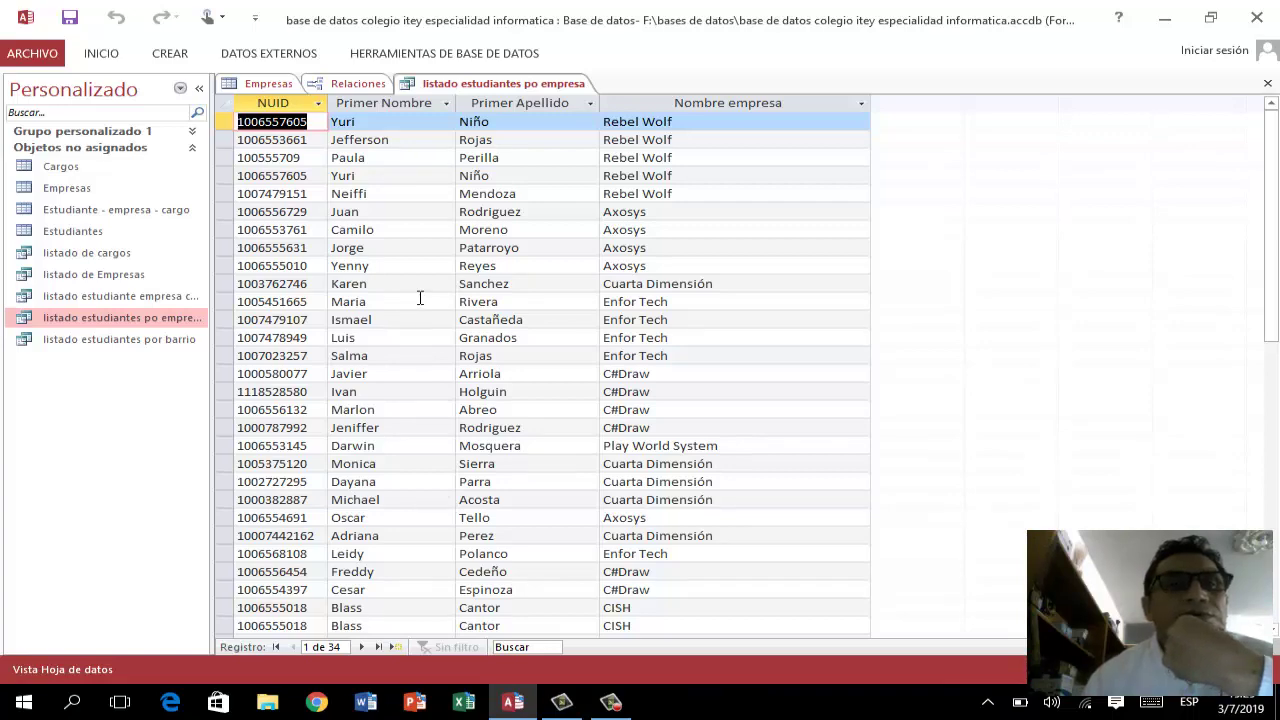
pyautogui.scroll(-4, 420, 298)
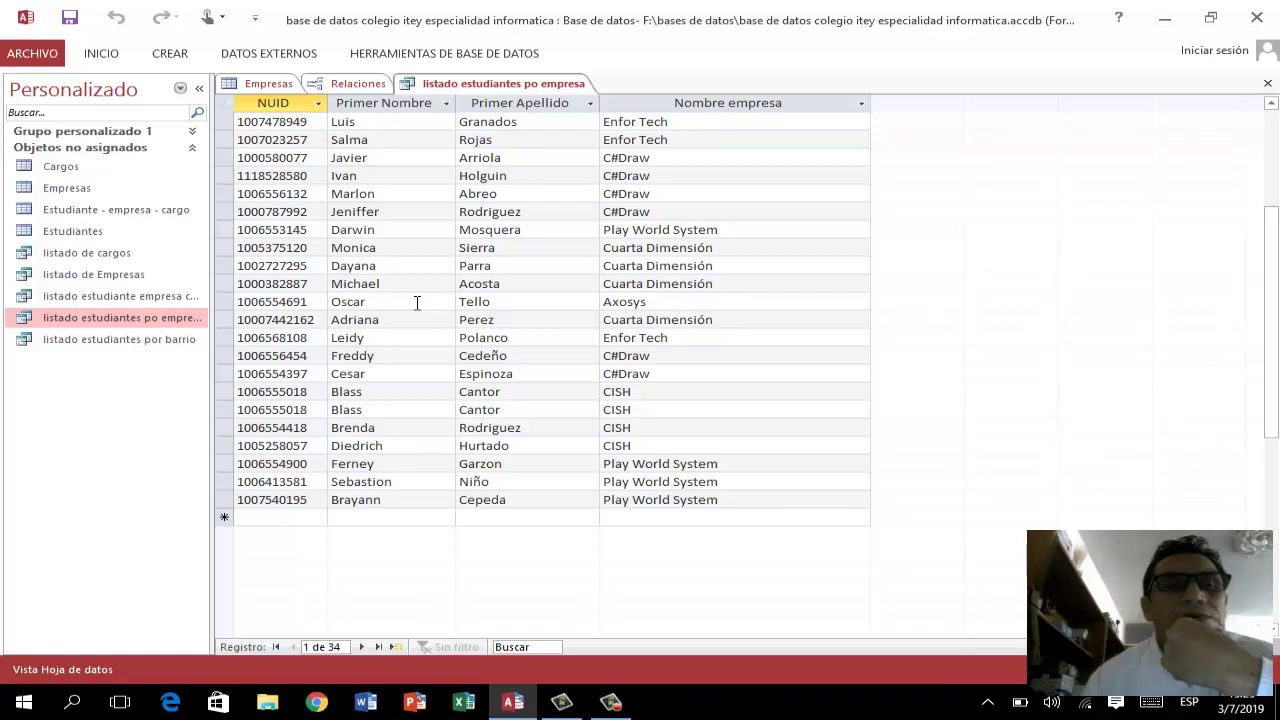
pyautogui.scroll(-4, 418, 302)
pyautogui.scroll(5, 417, 300)
# - Open "listado estudiantes por barrio" and the Estudiantes table, and inspect the first student's related Empresa and Cargo subdatasheet
pyautogui.click(130, 339)
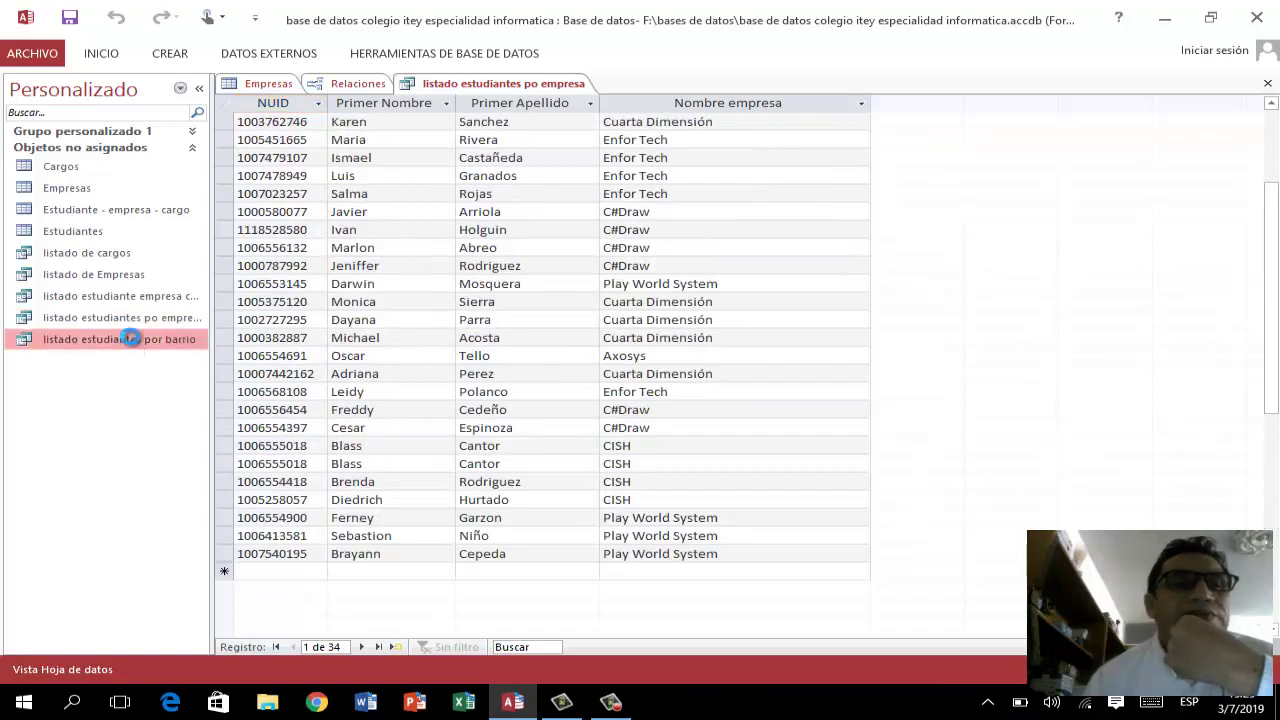
pyautogui.doubleClick(130, 339)
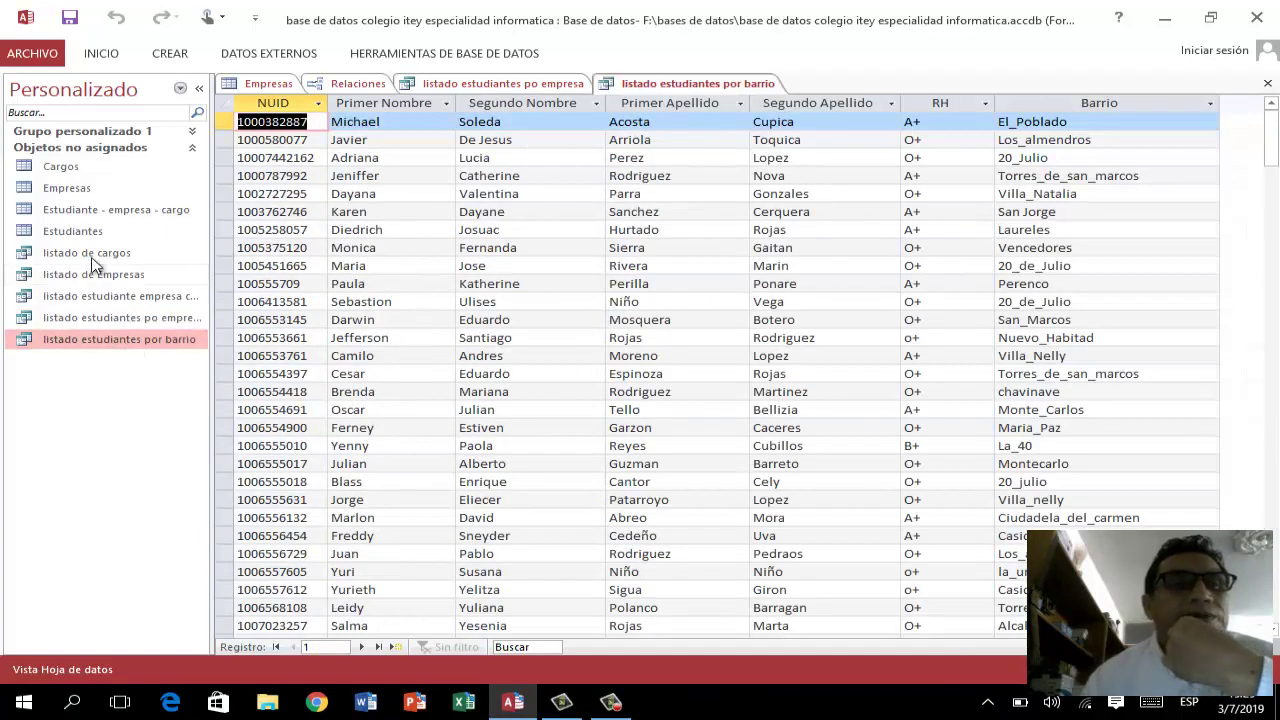
pyautogui.doubleClick(94, 231)
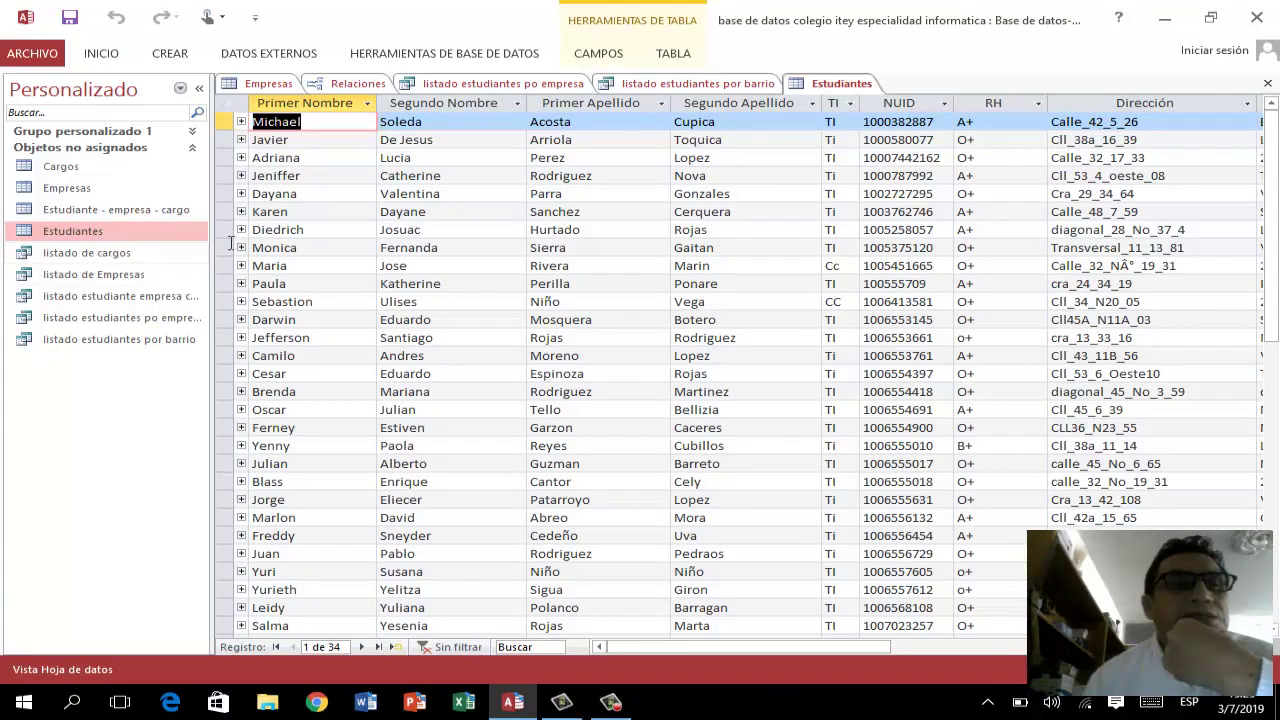
pyautogui.click(241, 122)
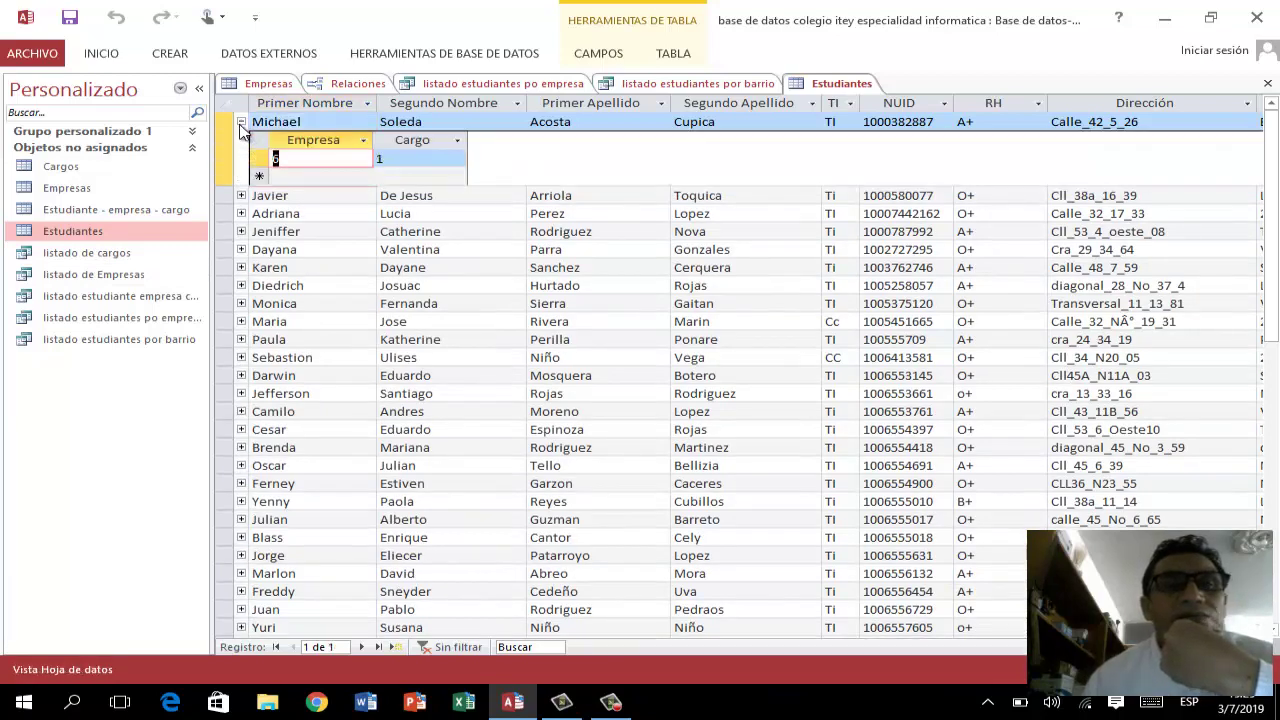
pyautogui.click(241, 122)
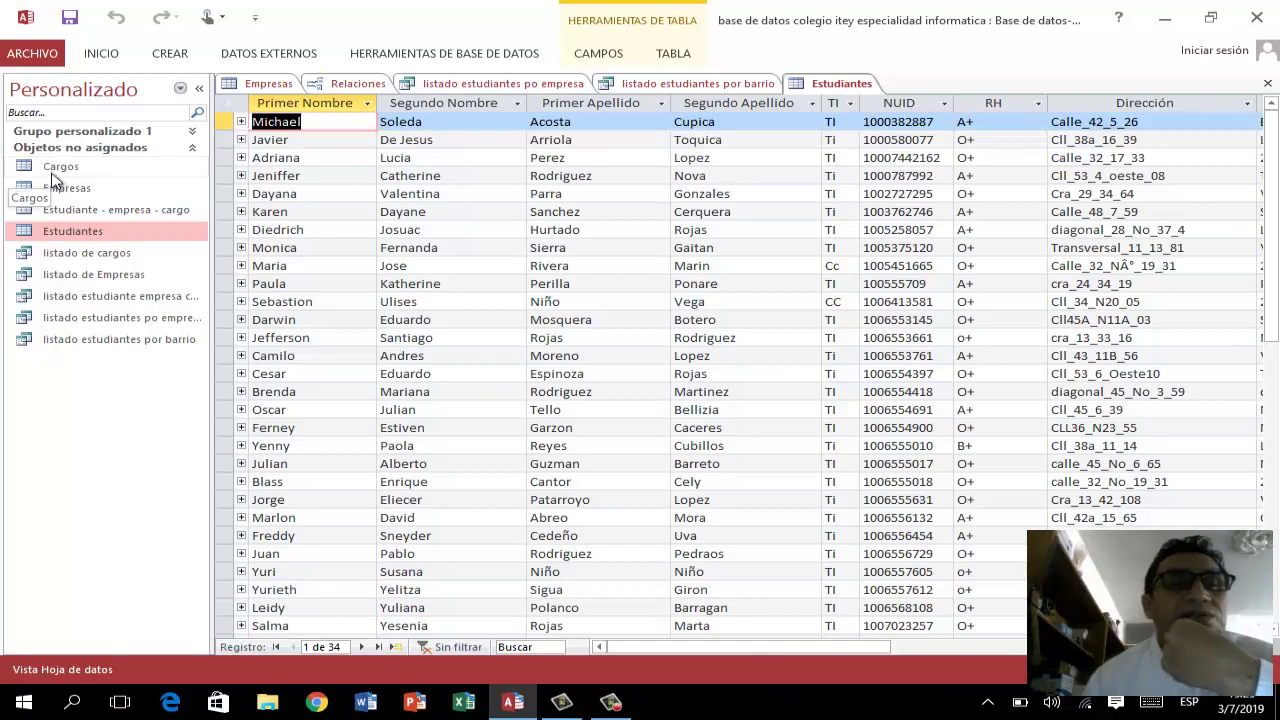
# - Browse the student records in the Estudiantes table through to the last one
pyautogui.click(76, 232)
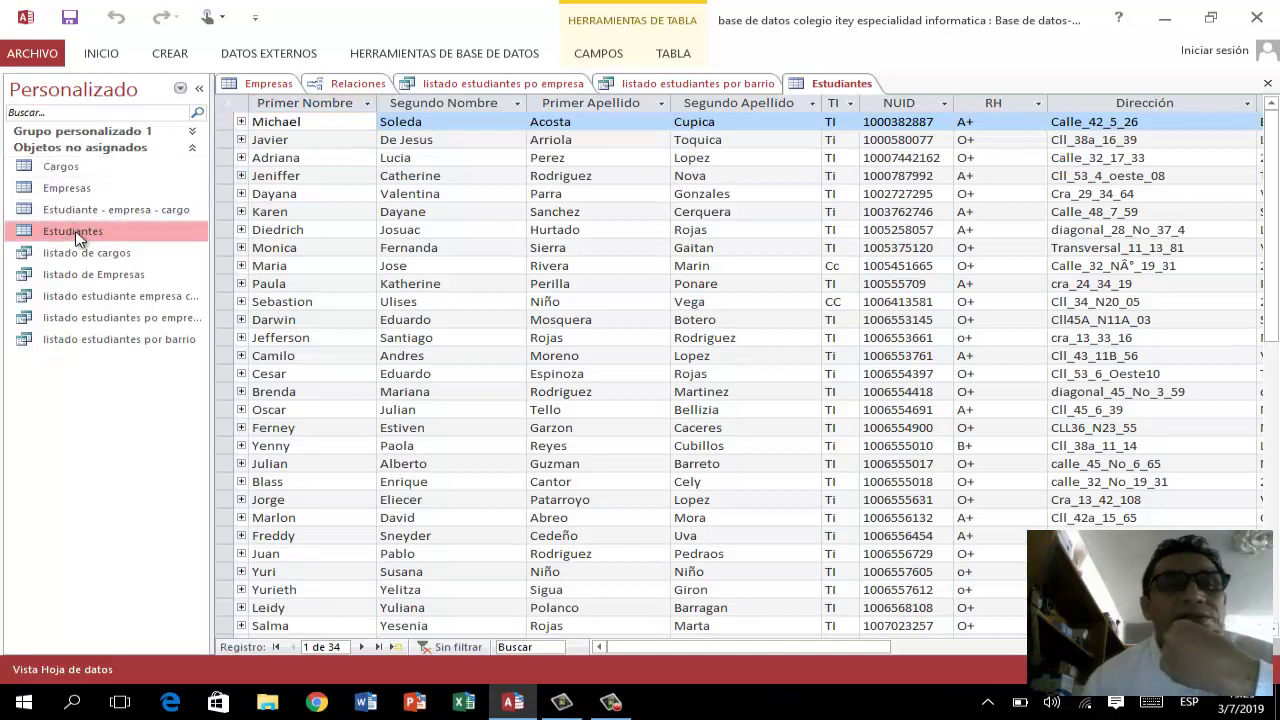
pyautogui.scroll(-4, 337, 260)
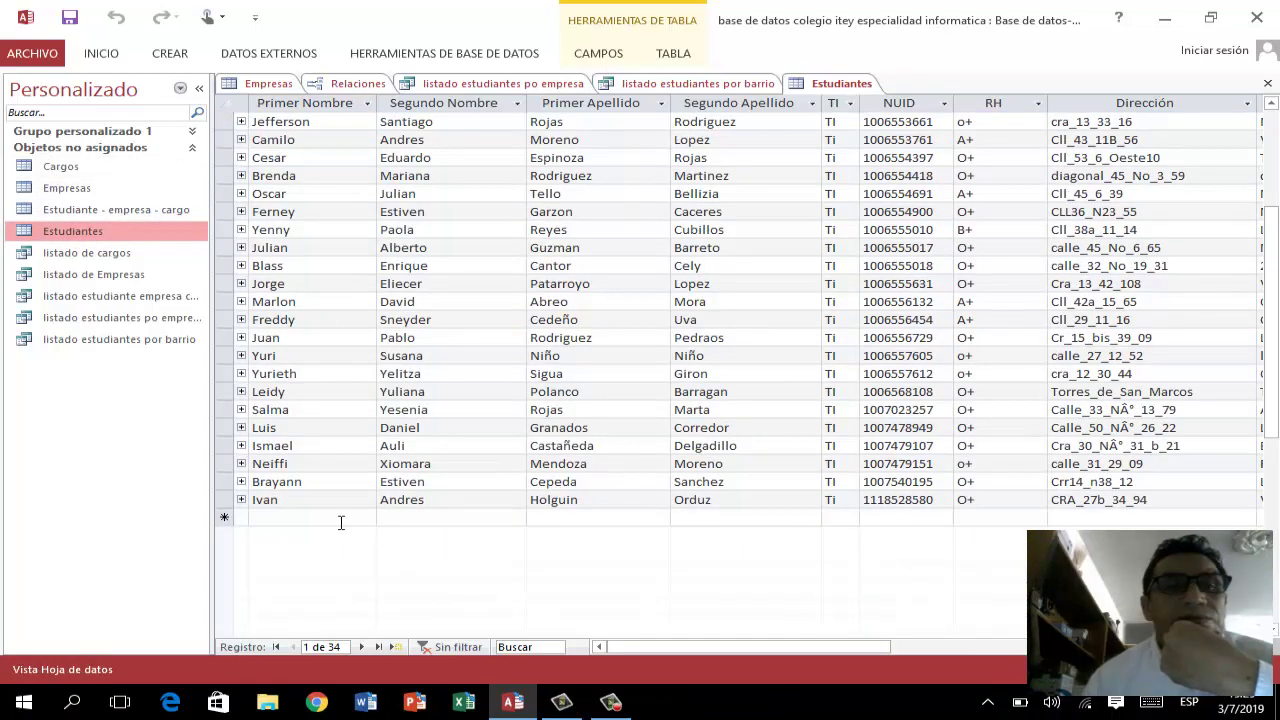
pyautogui.scroll(2, 341, 521)
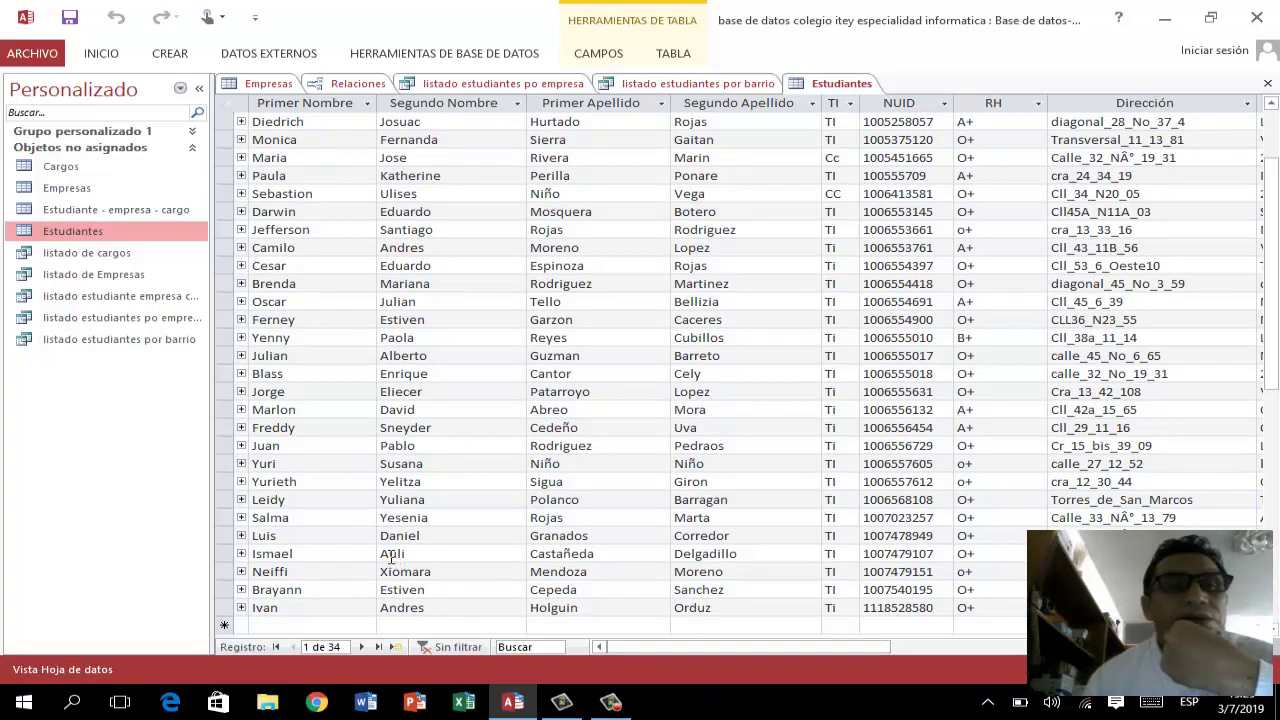
pyautogui.scroll(2, 391, 557)
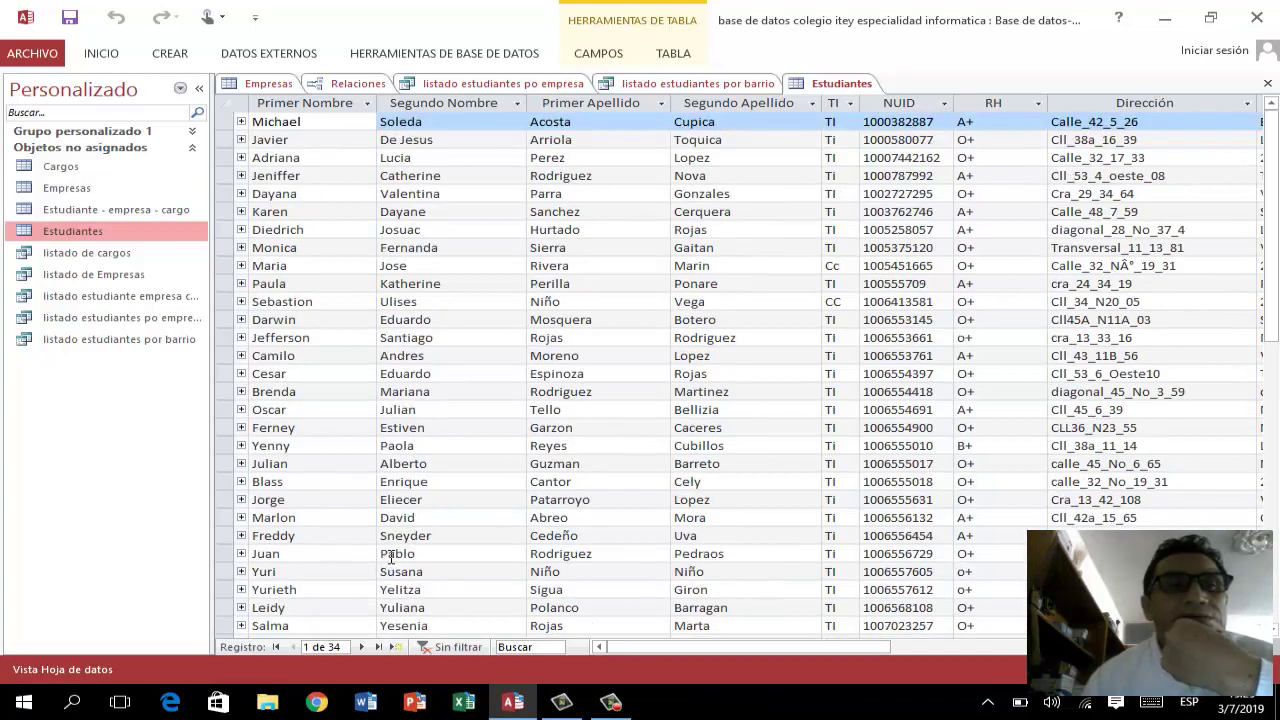
pyautogui.scroll(-4, 321, 416)
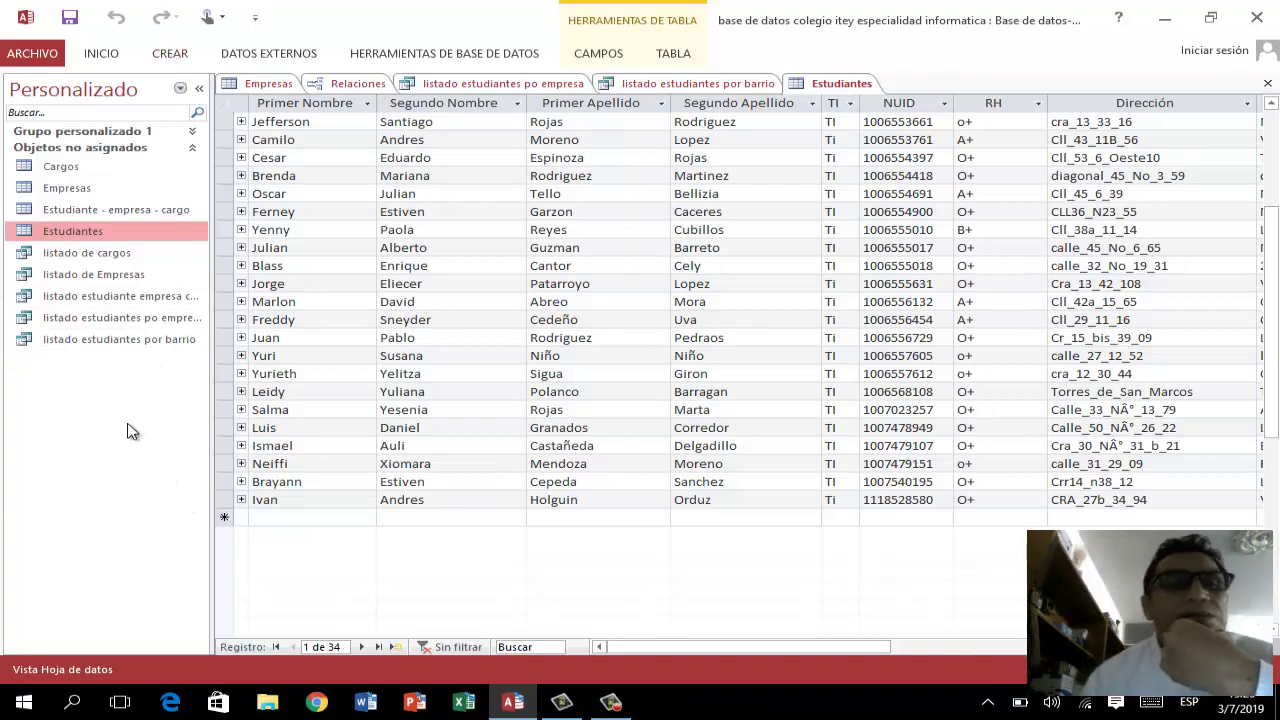
# - Return to "listado estudiantes po empresa" and review which students and companies it lists
pyautogui.click(119, 320)
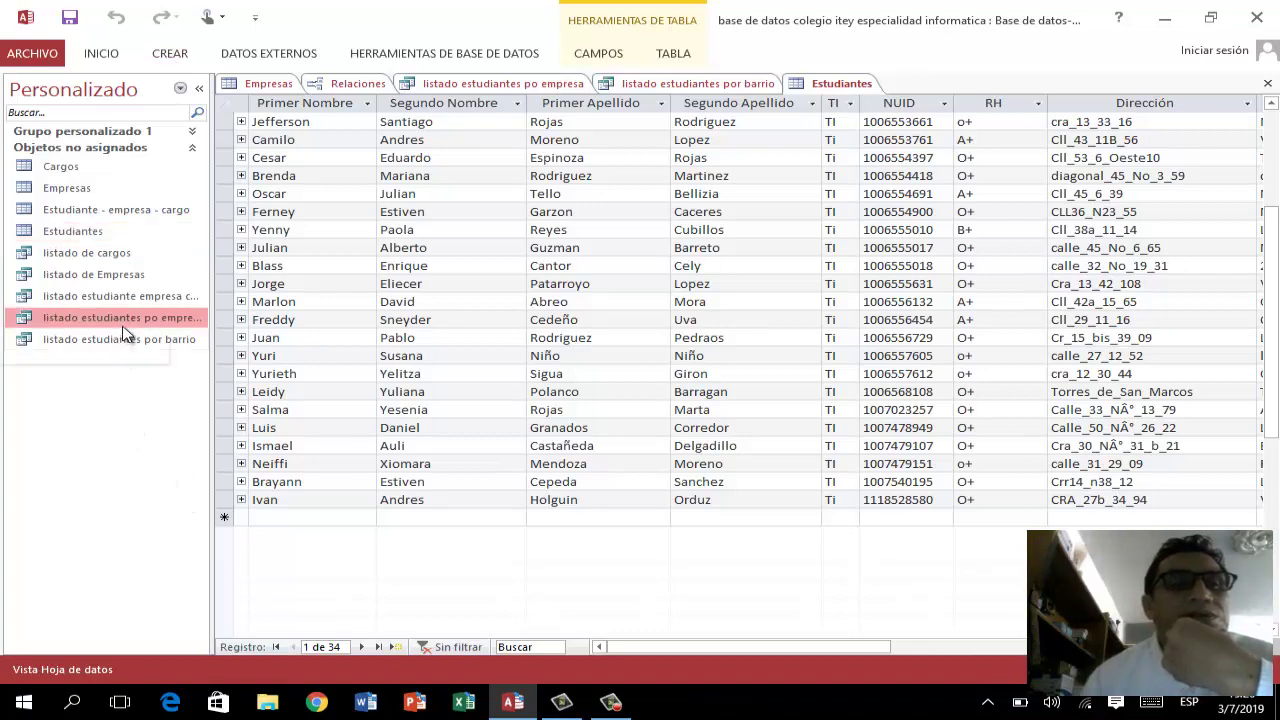
pyautogui.doubleClick(136, 325)
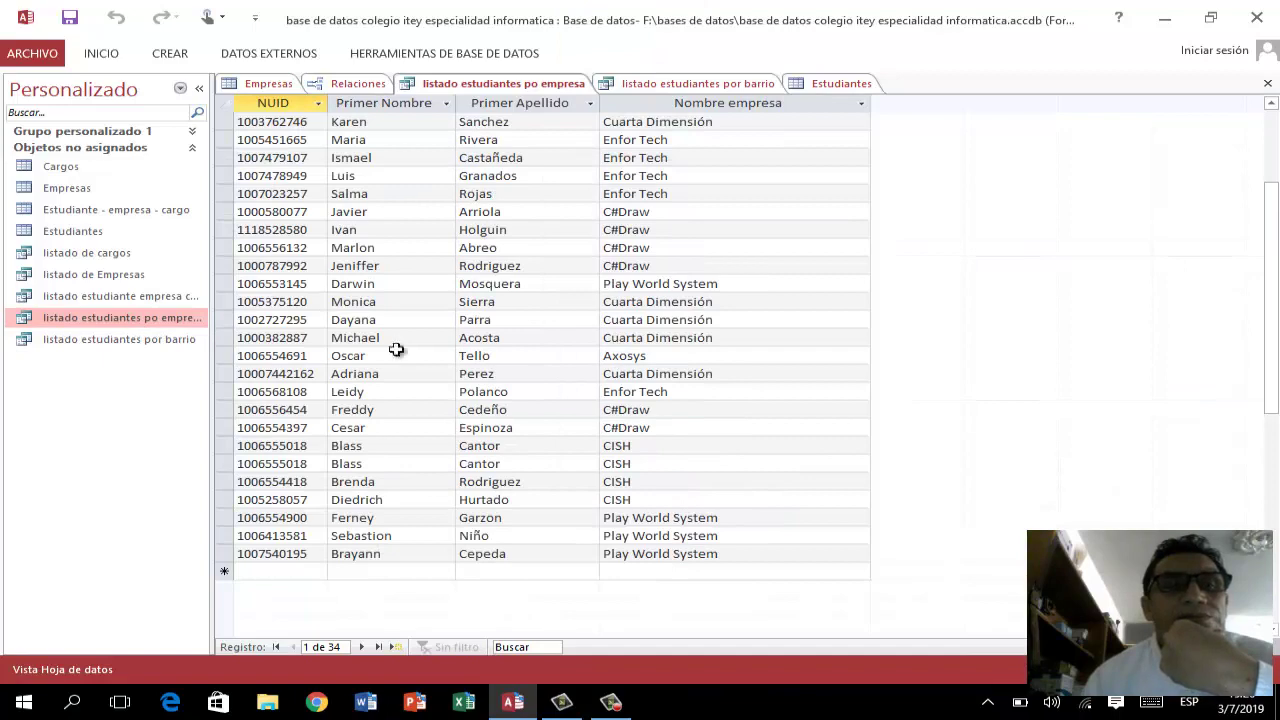
pyautogui.scroll(-2, 397, 351)
pyautogui.scroll(4, 397, 352)
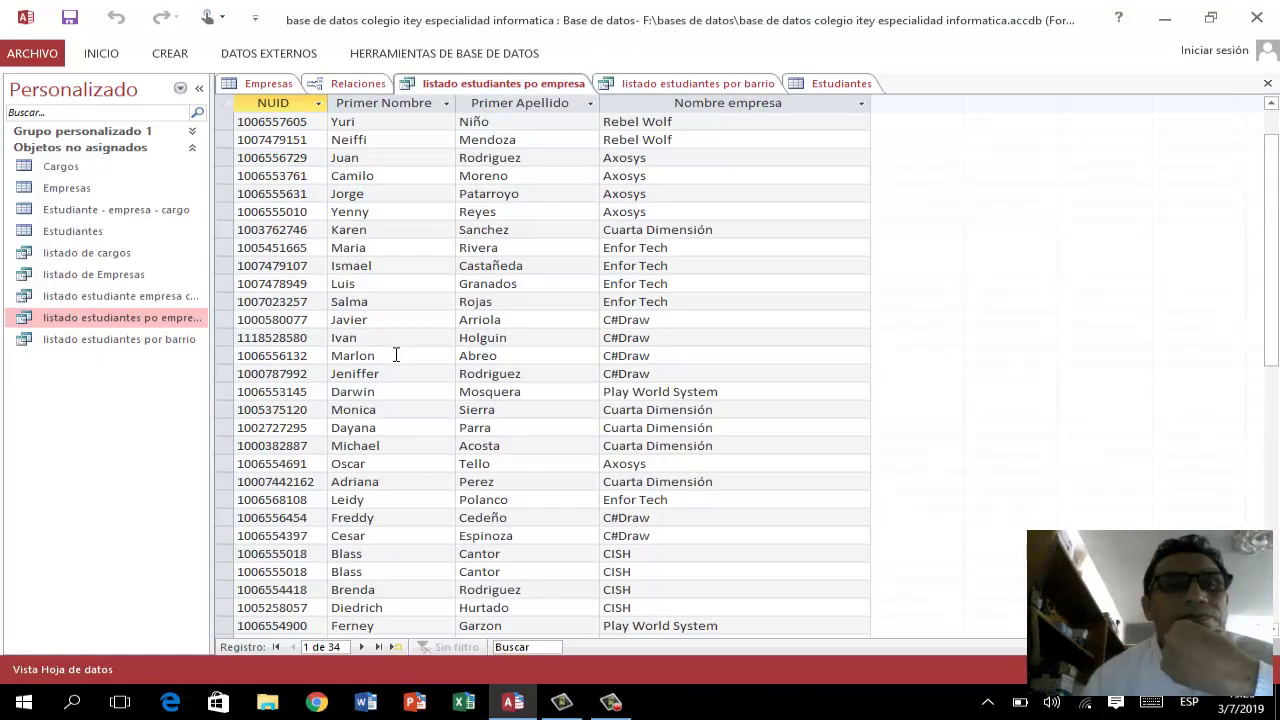
pyautogui.scroll(1, 396, 354)
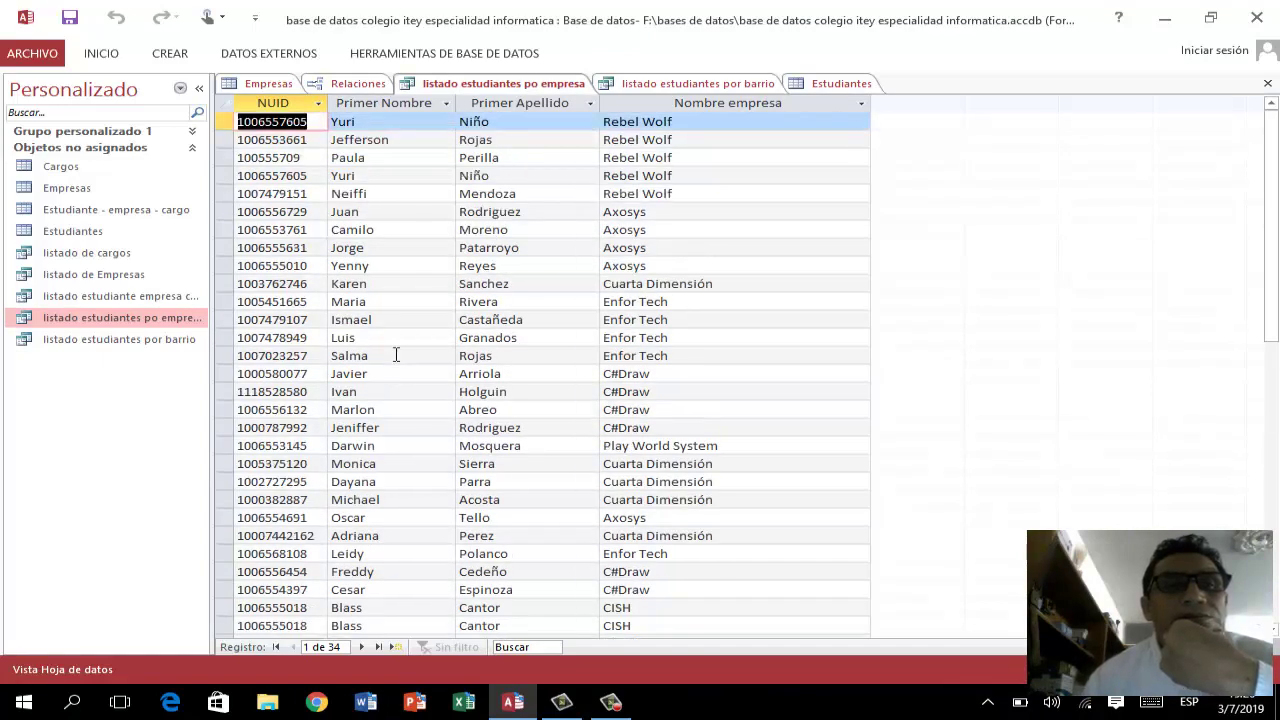
pyautogui.scroll(-3, 304, 376)
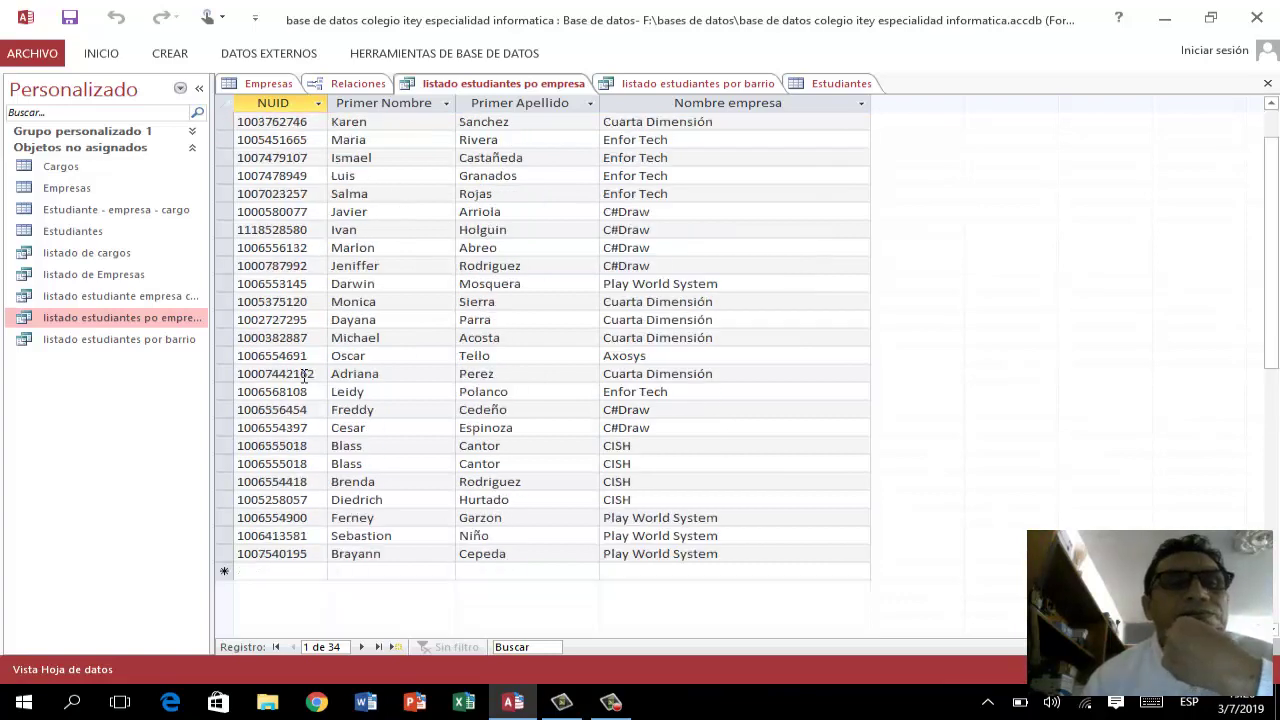
pyautogui.scroll(3, 304, 378)
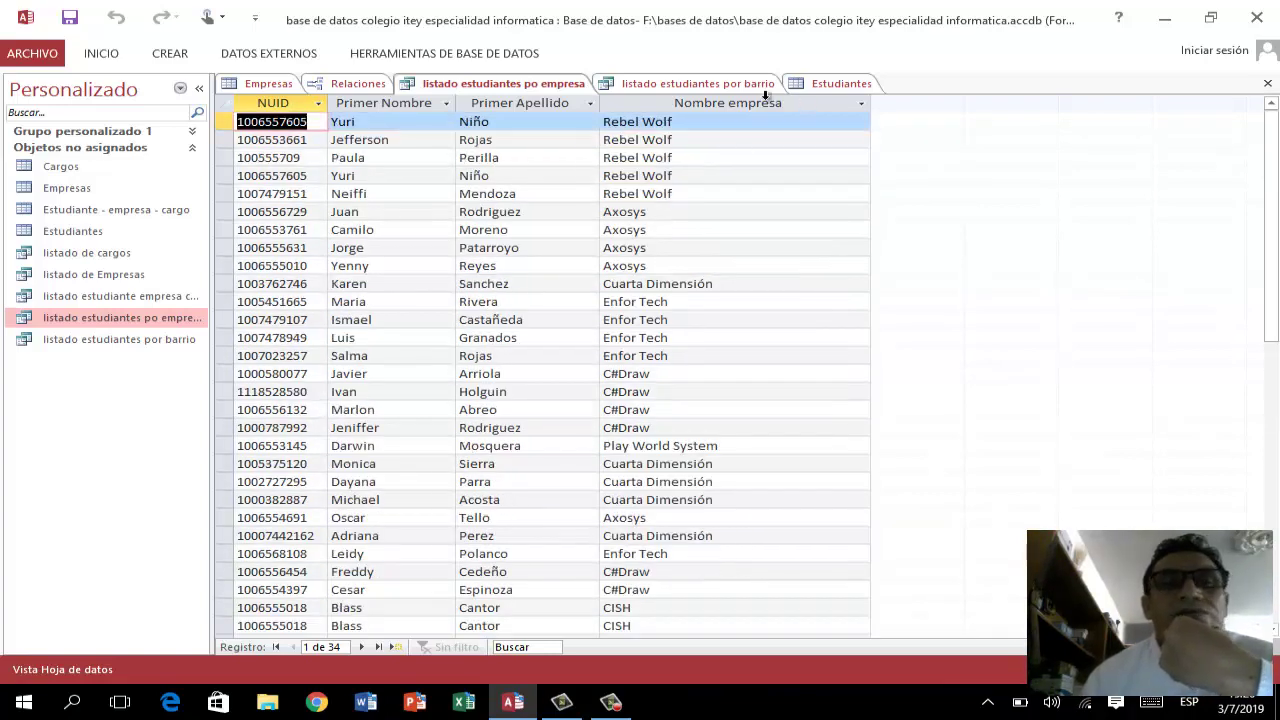
# - Examine the design of "listado estudiantes por barrio" and return it to datasheet view
pyautogui.rightClick(678, 84)
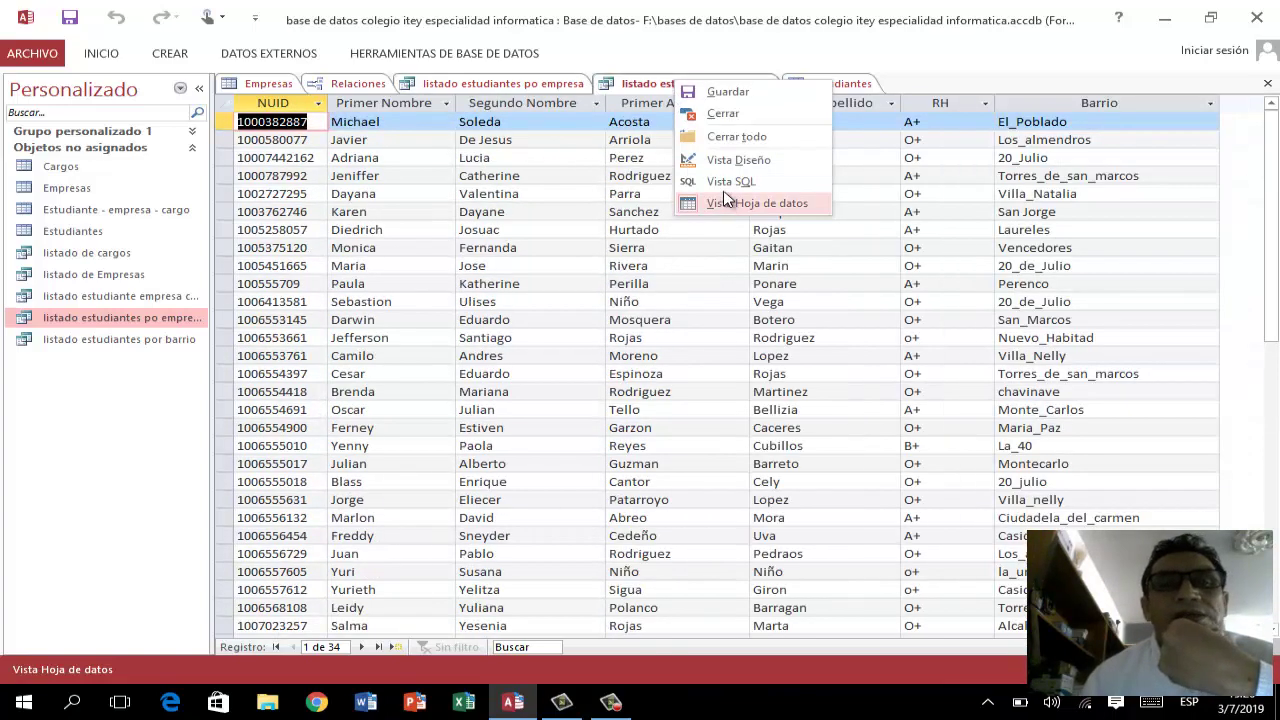
pyautogui.click(735, 160)
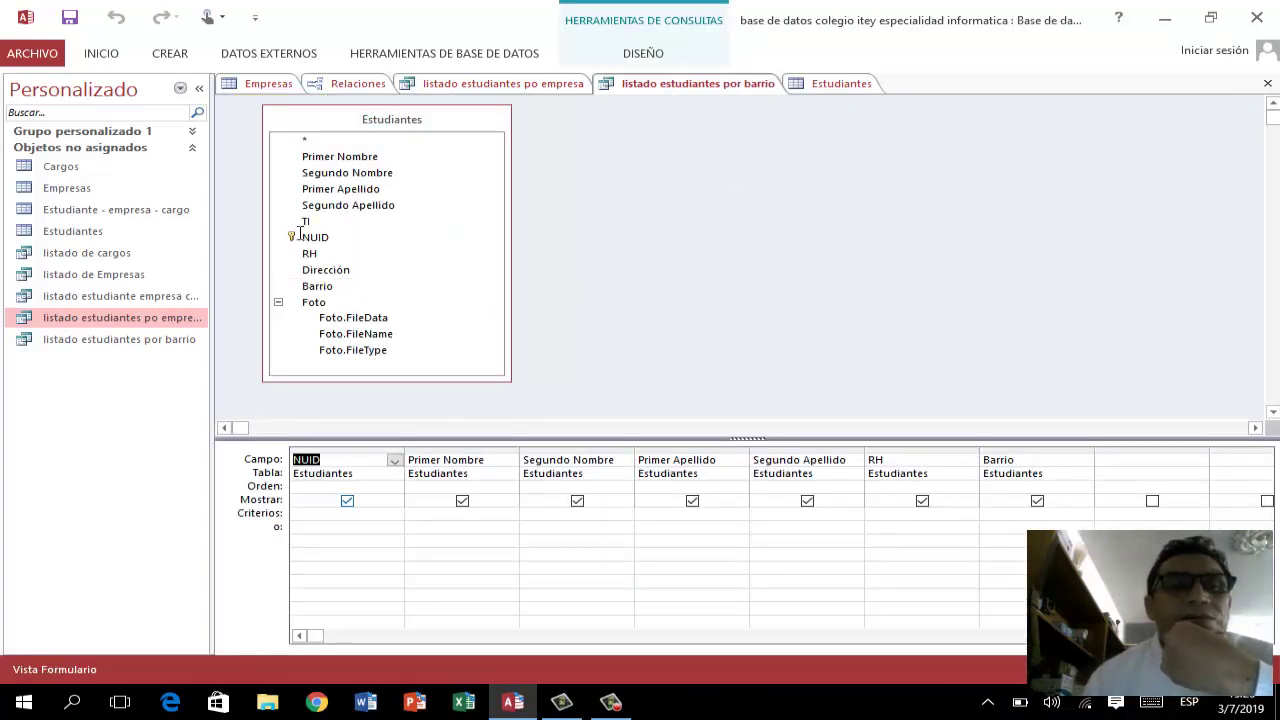
pyautogui.click(104, 55)
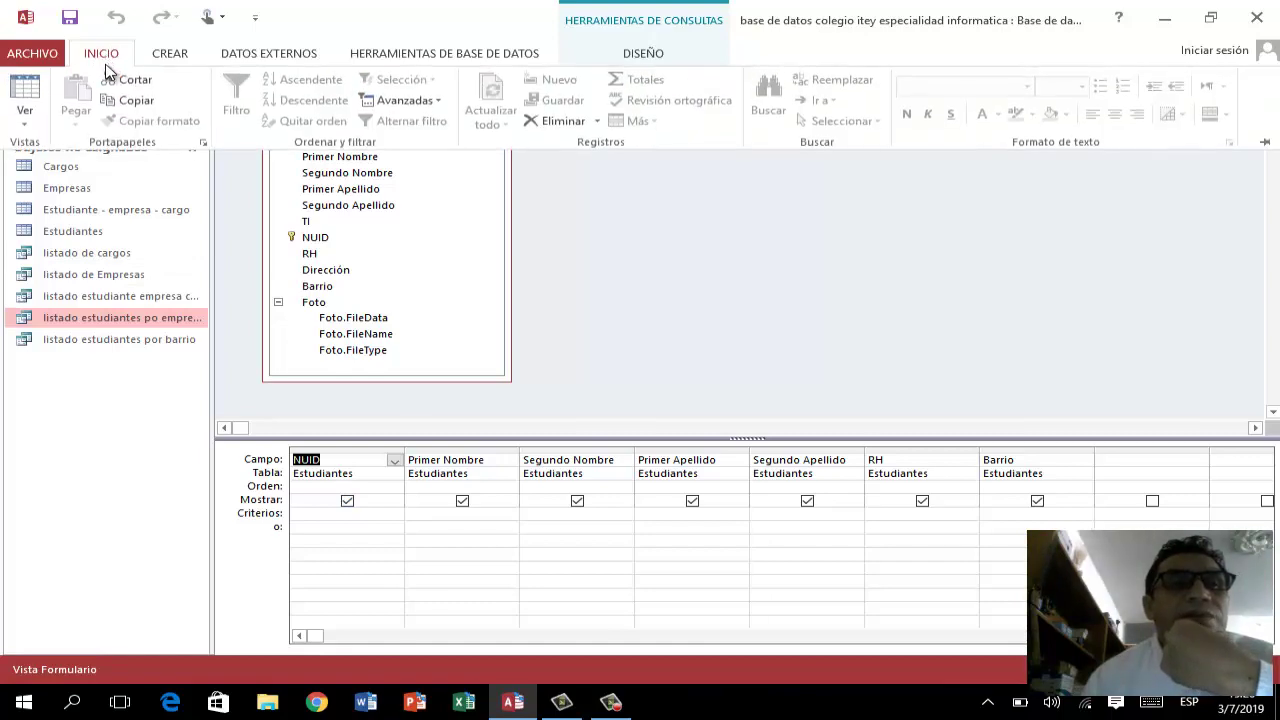
pyautogui.click(33, 92)
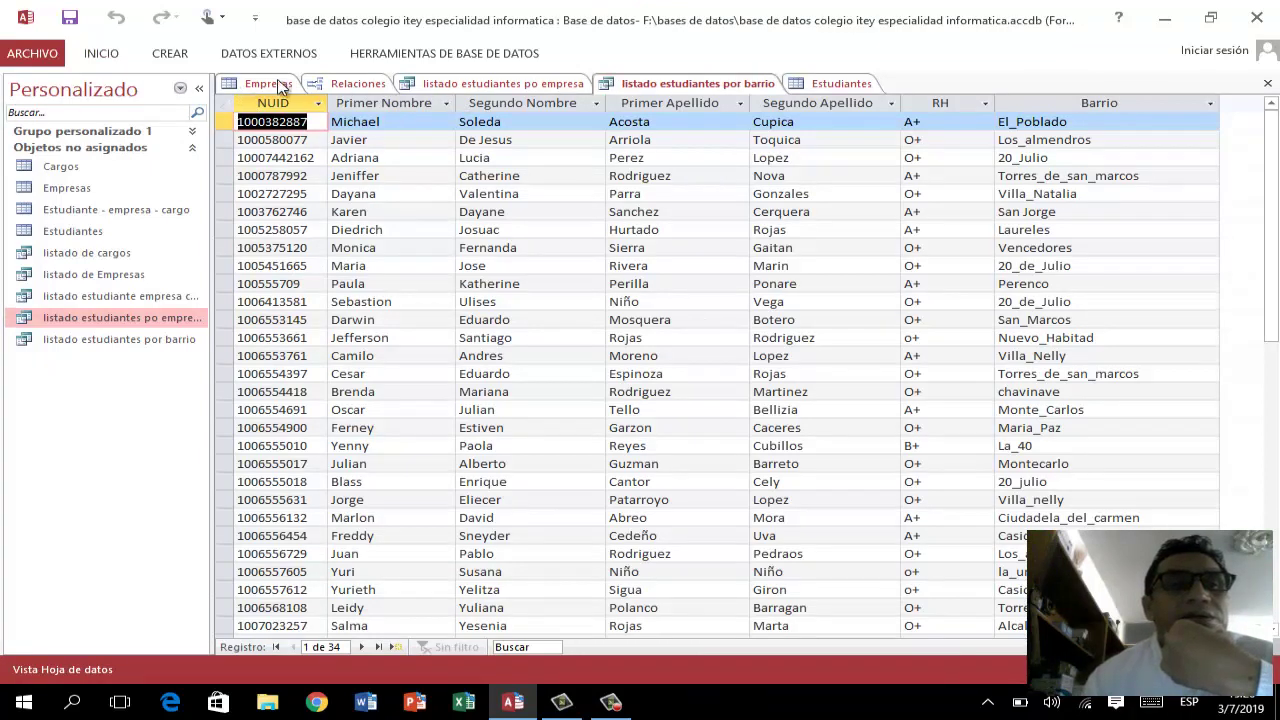
# - In the design of "listado estudiantes por barrio", add the parameter criterion ["digite nombre a buscar"] to the Primer Nombre field
pyautogui.rightClick(731, 88)
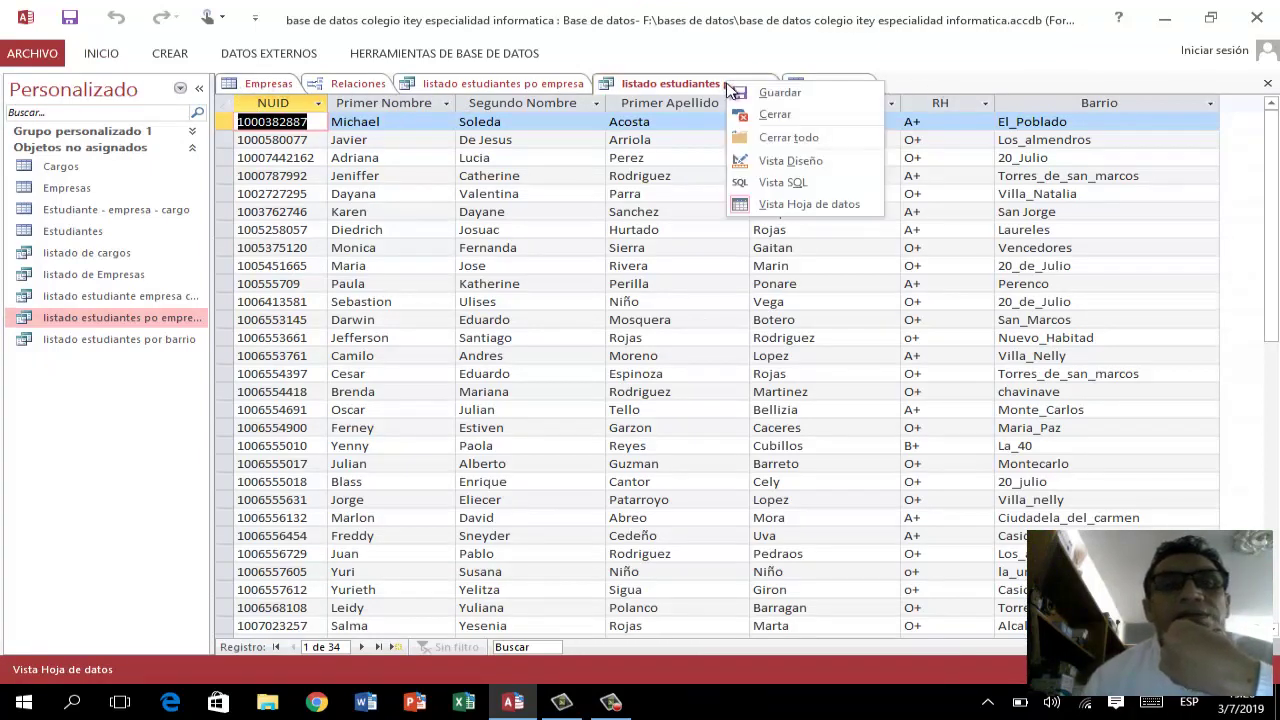
pyautogui.click(819, 163)
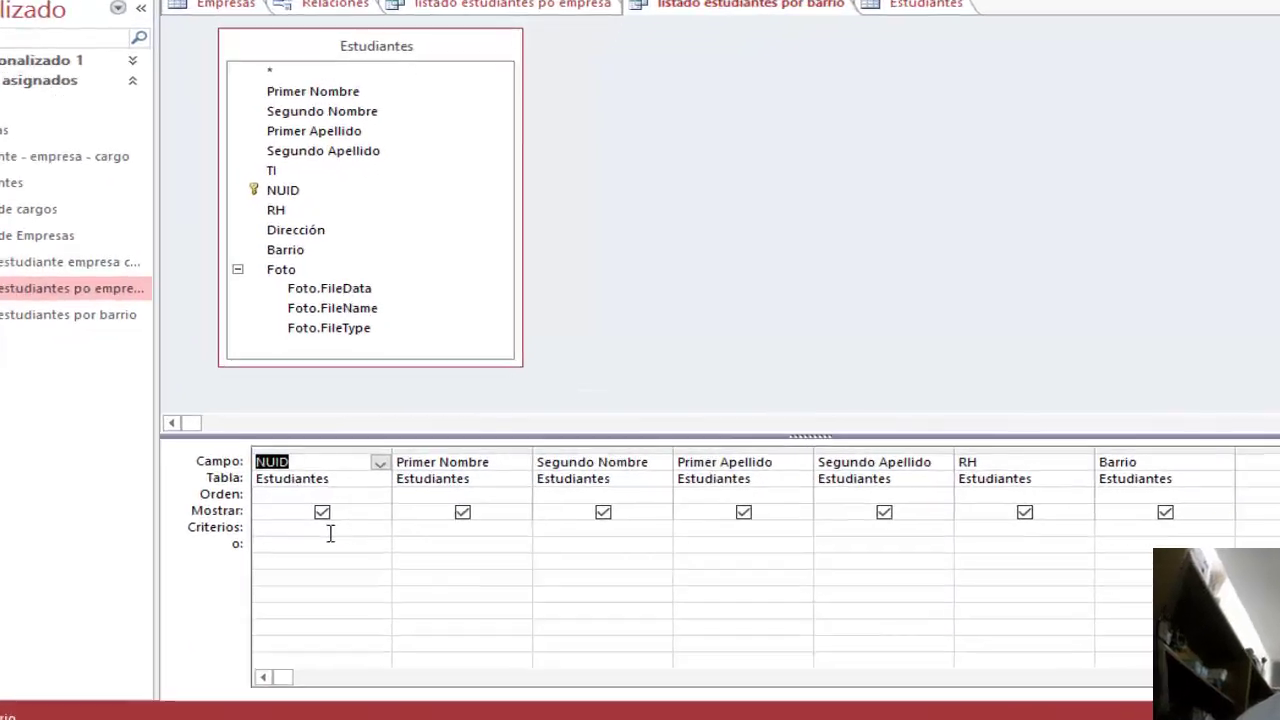
pyautogui.click(225, 556)
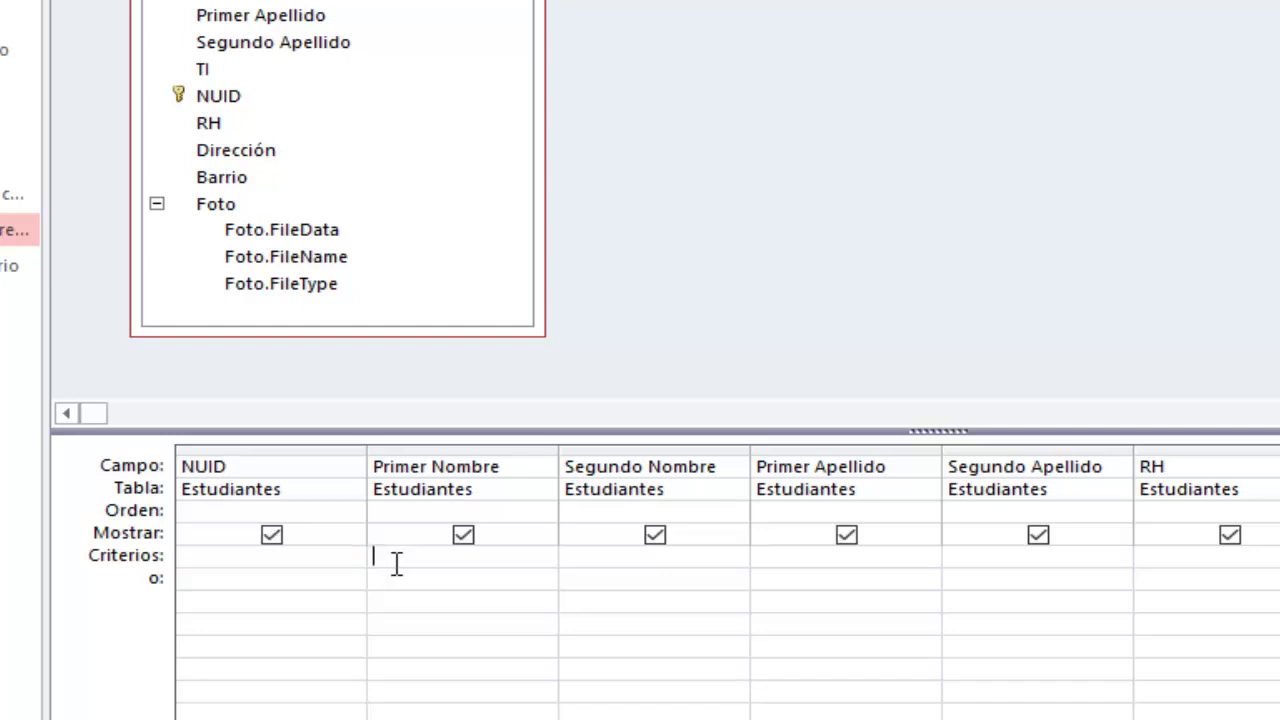
pyautogui.write('"')
pyautogui.write('digite')
pyautogui.write(' nombre a ')
pyautogui.write('buscar')
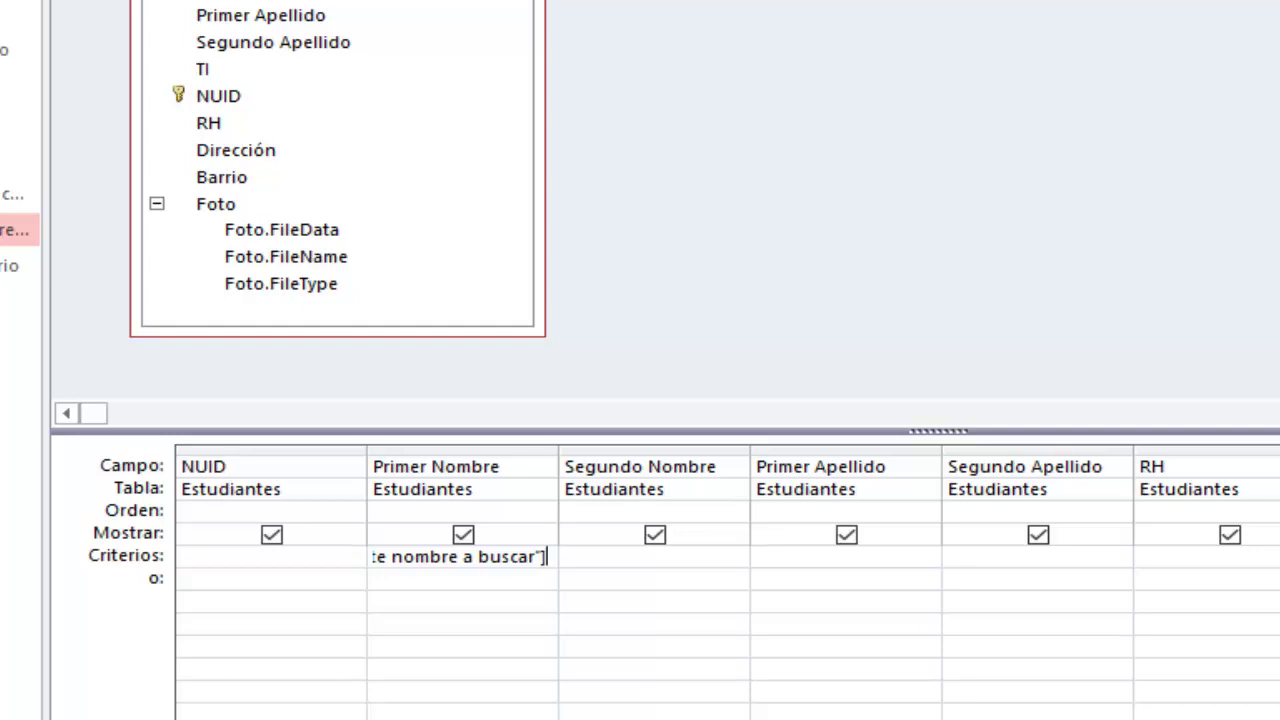
# - Run the query with a student's first name as the parameter, check the matching record, and return to design view
pyautogui.press('F5')
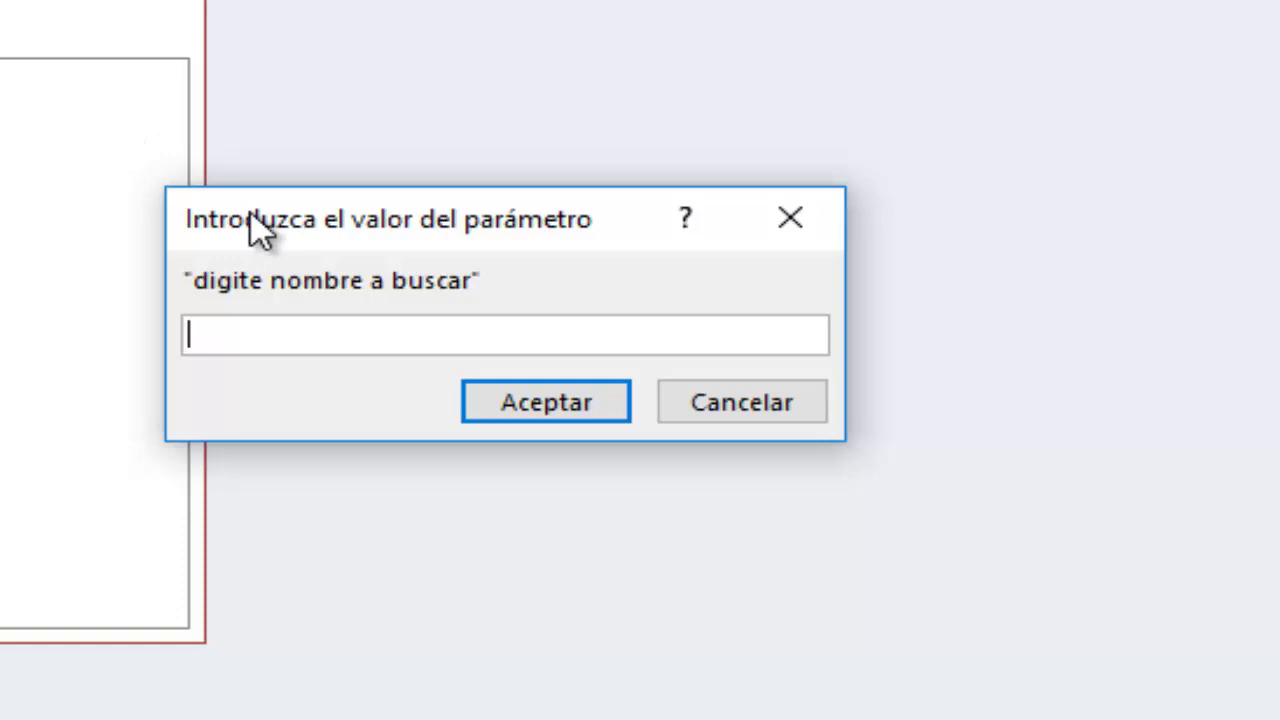
pyautogui.write('ismael')
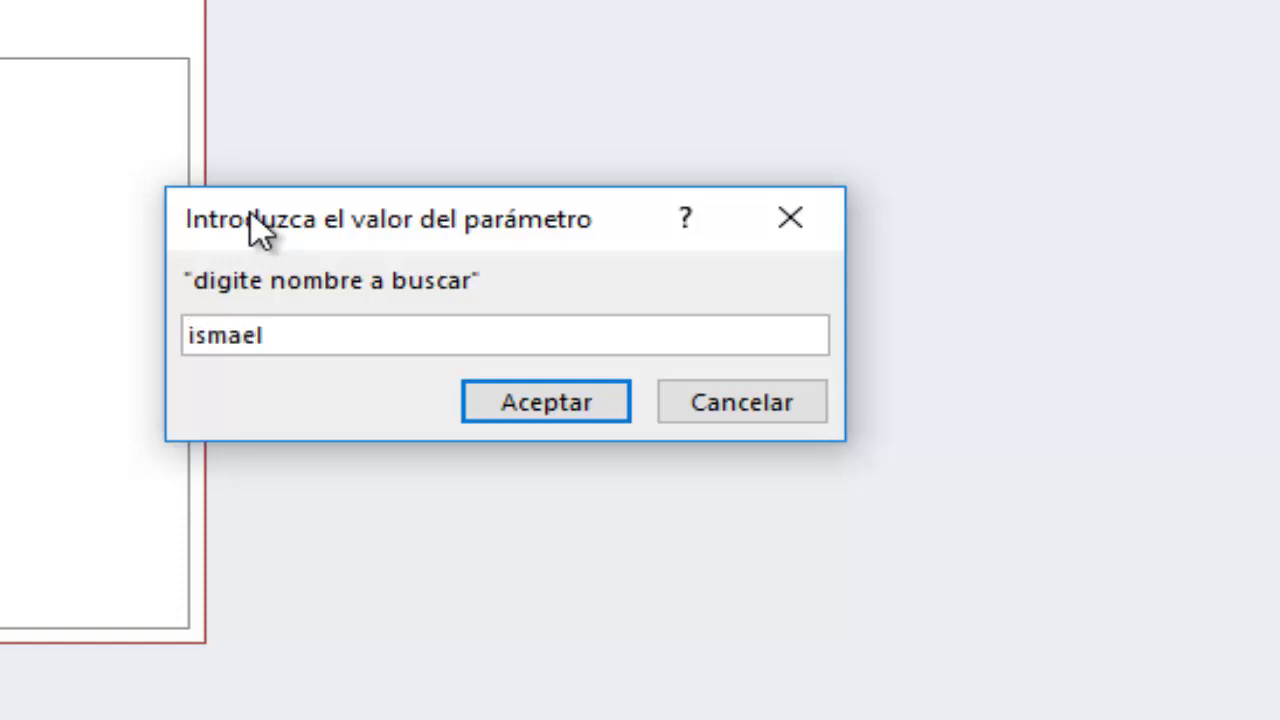
pyautogui.press('Return')
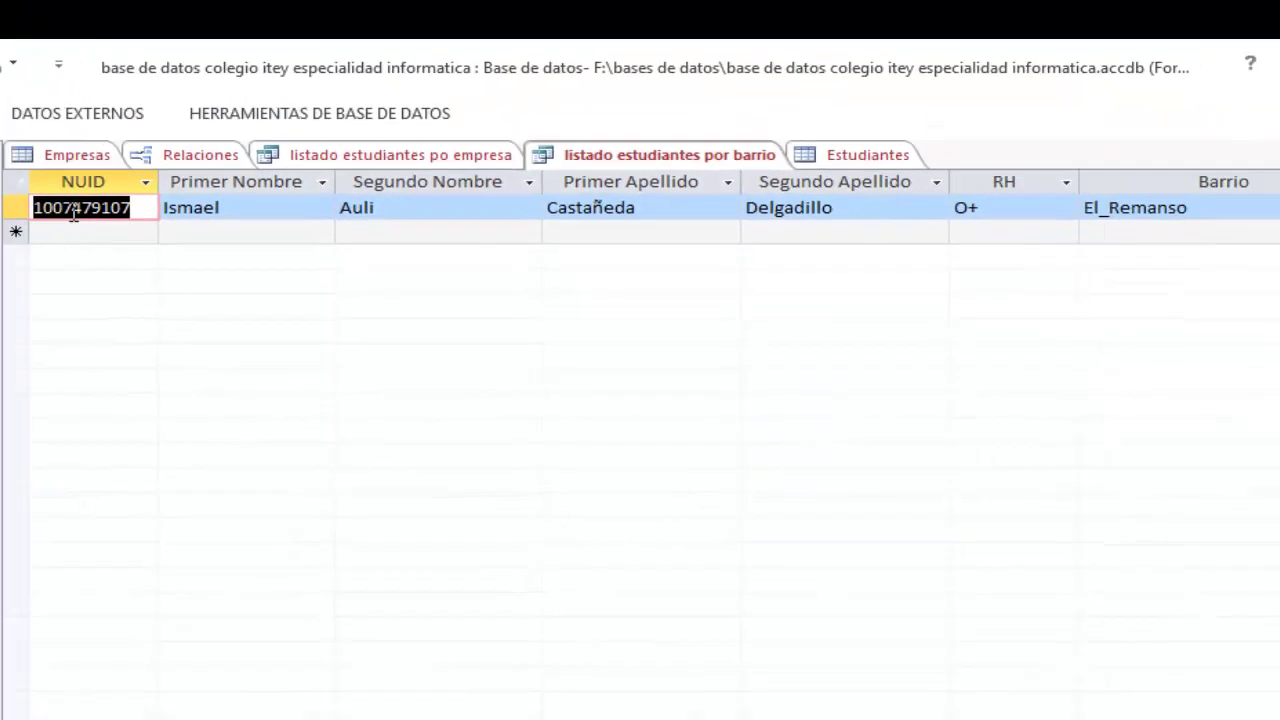
pyautogui.moveTo(222, 207); pyautogui.dragTo(155, 207)
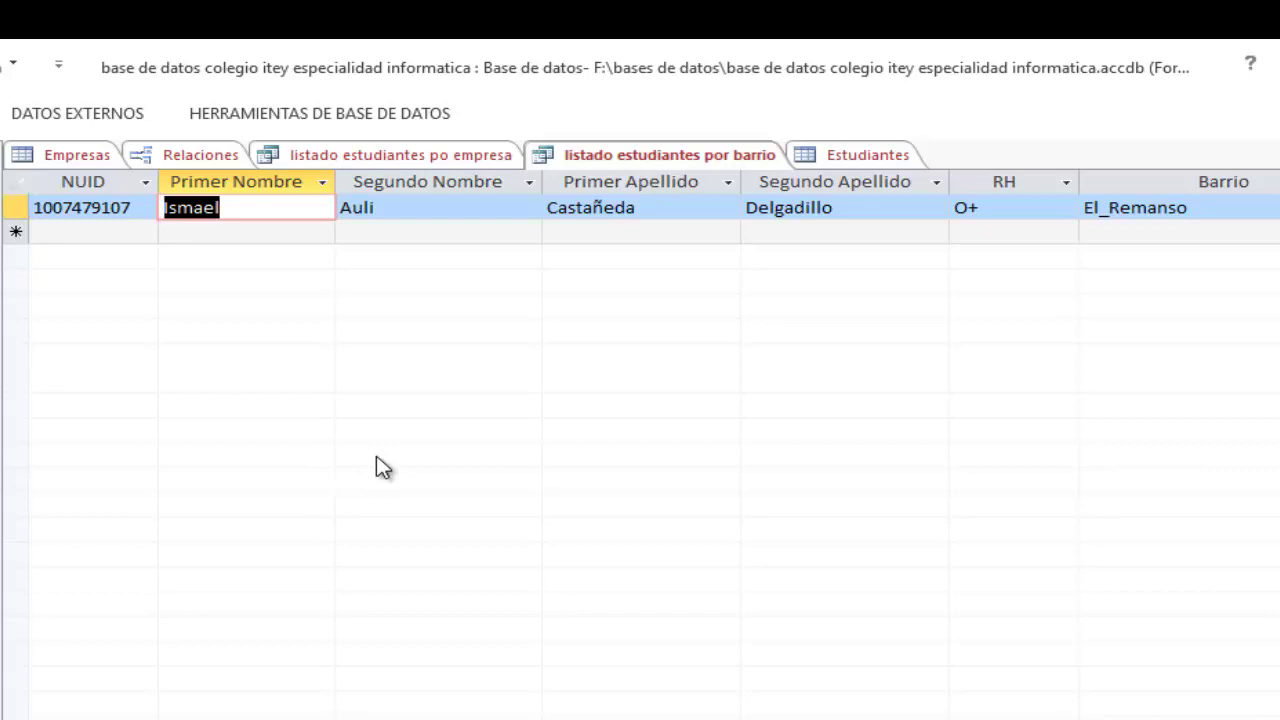
pyautogui.rightClick(629, 157)
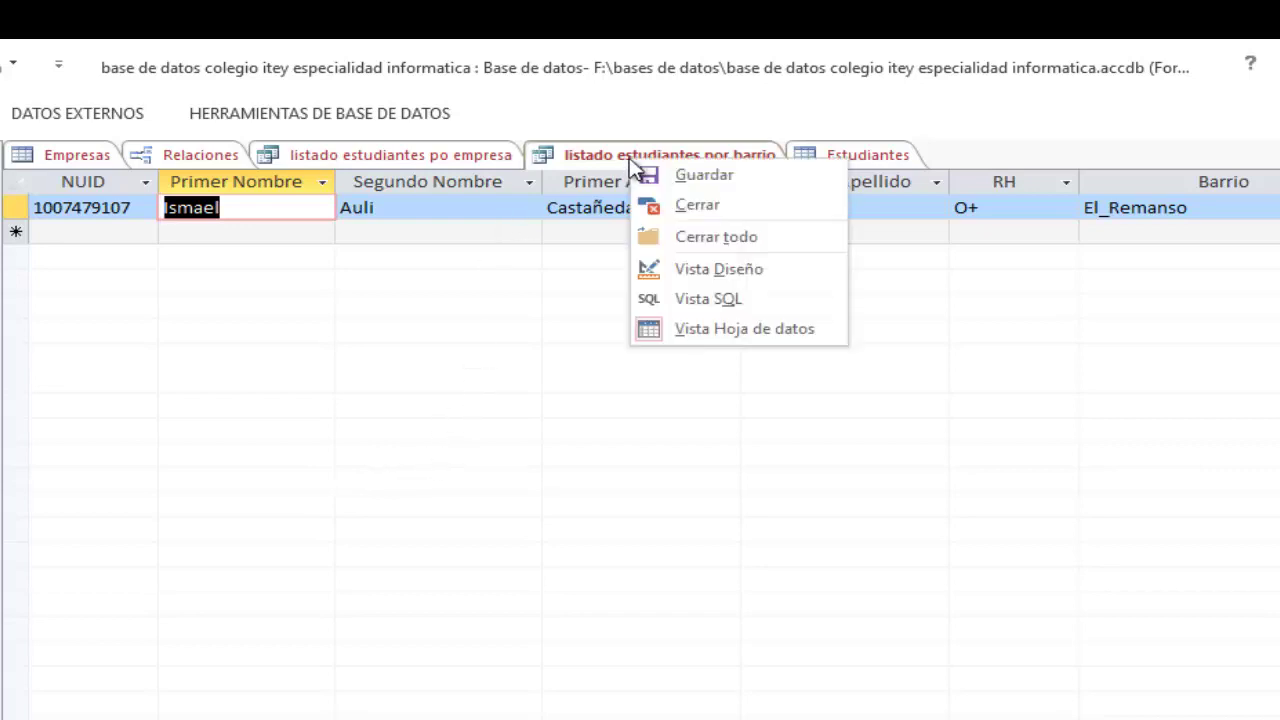
pyautogui.click(688, 279)
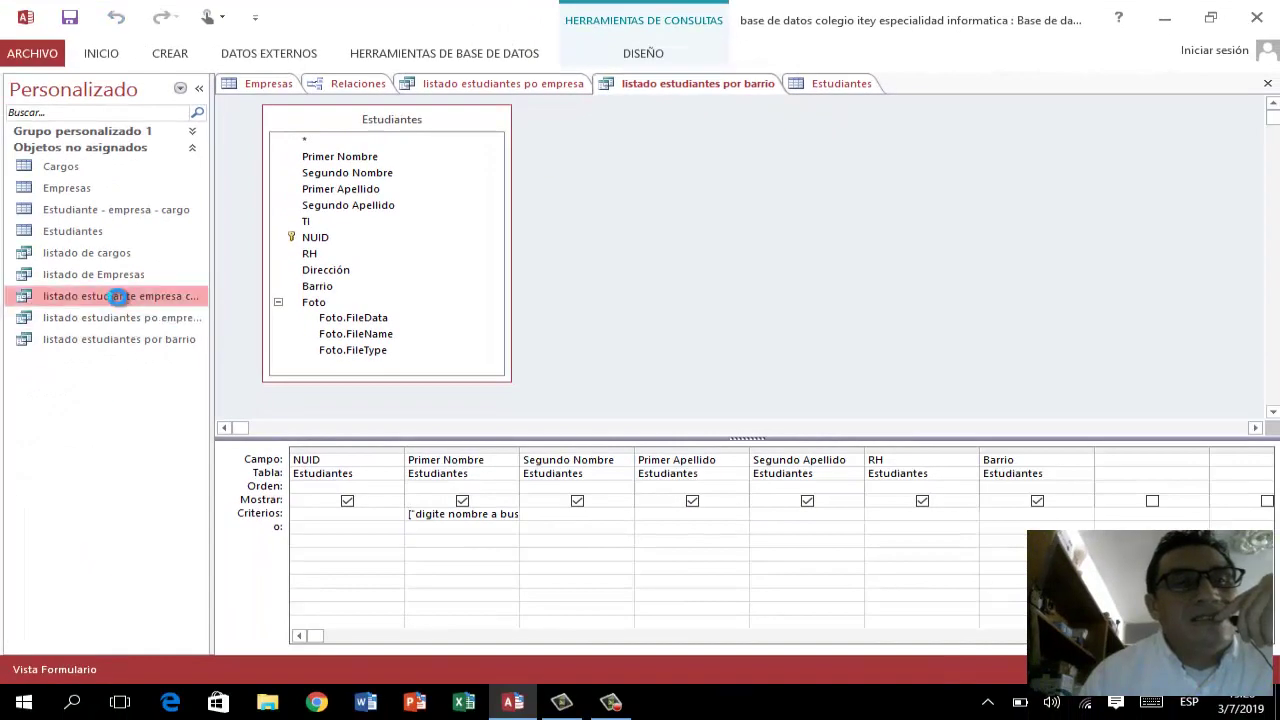
# - Open "listado estudiante empresa cargo" in design view and add the criterion ["Digite Nombre de empresa a buscar"] to Nombre empresa
pyautogui.doubleClick(118, 296)
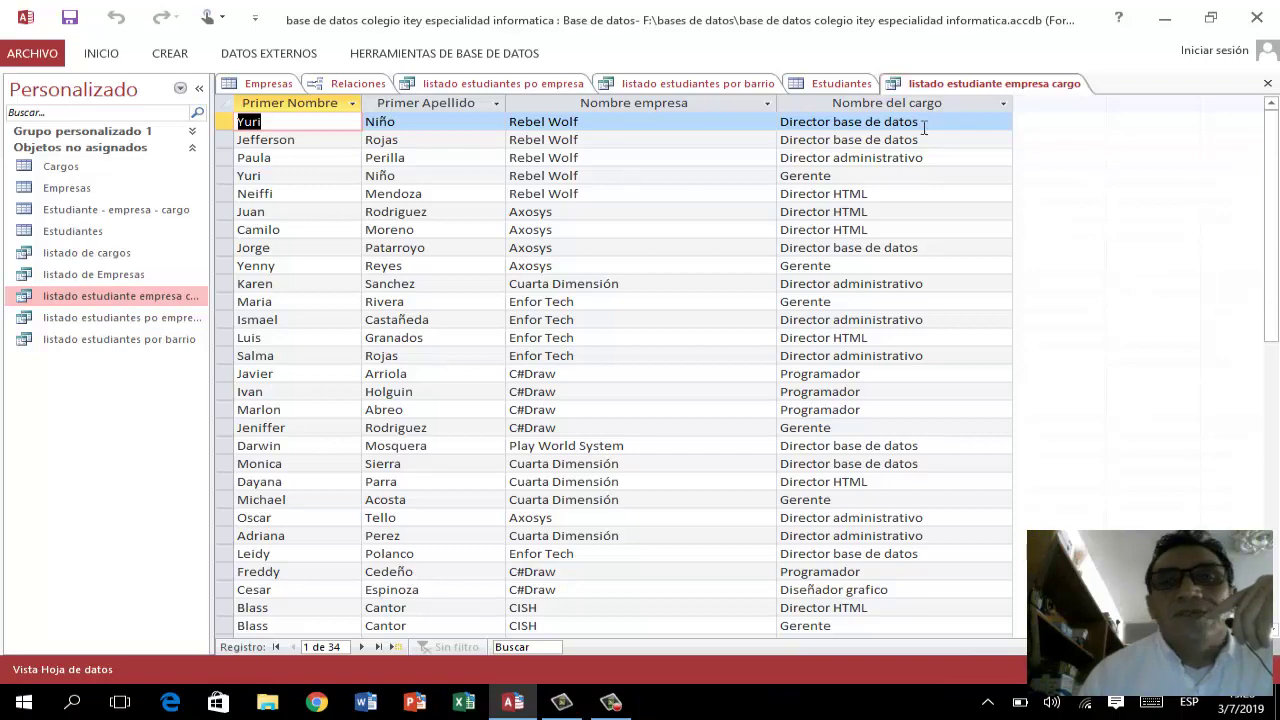
pyautogui.rightClick(955, 85)
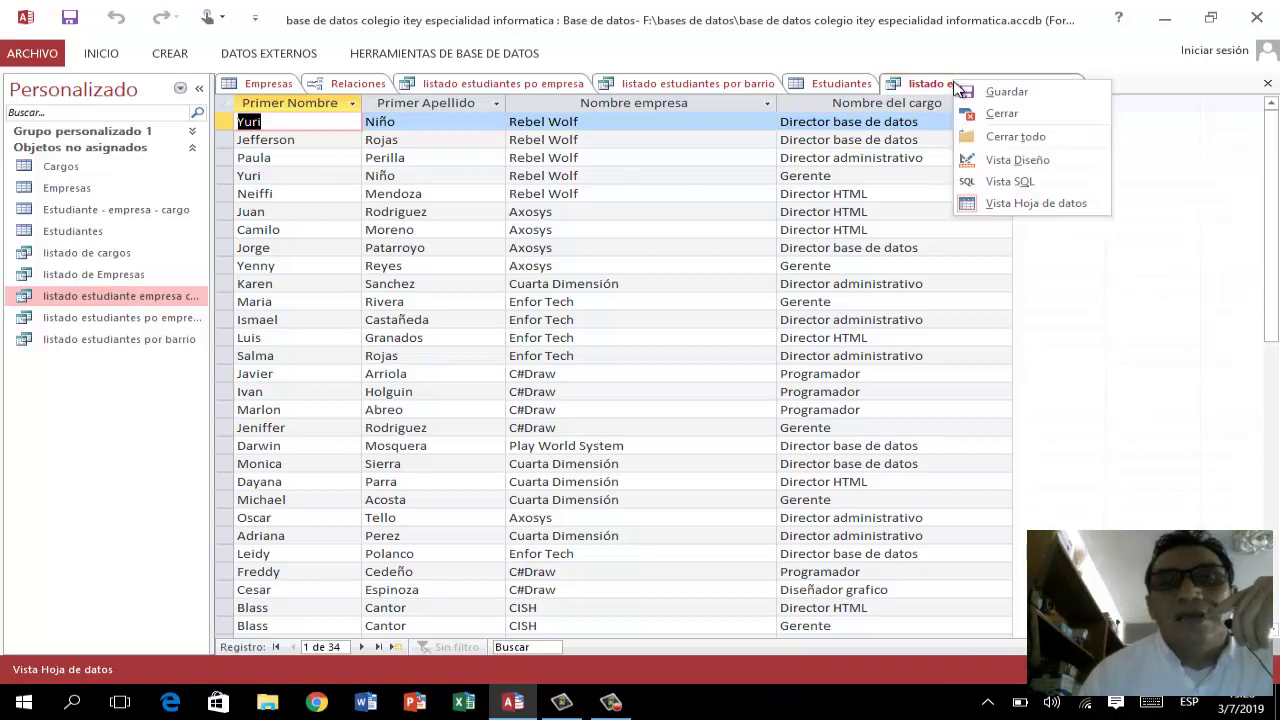
pyautogui.click(997, 160)
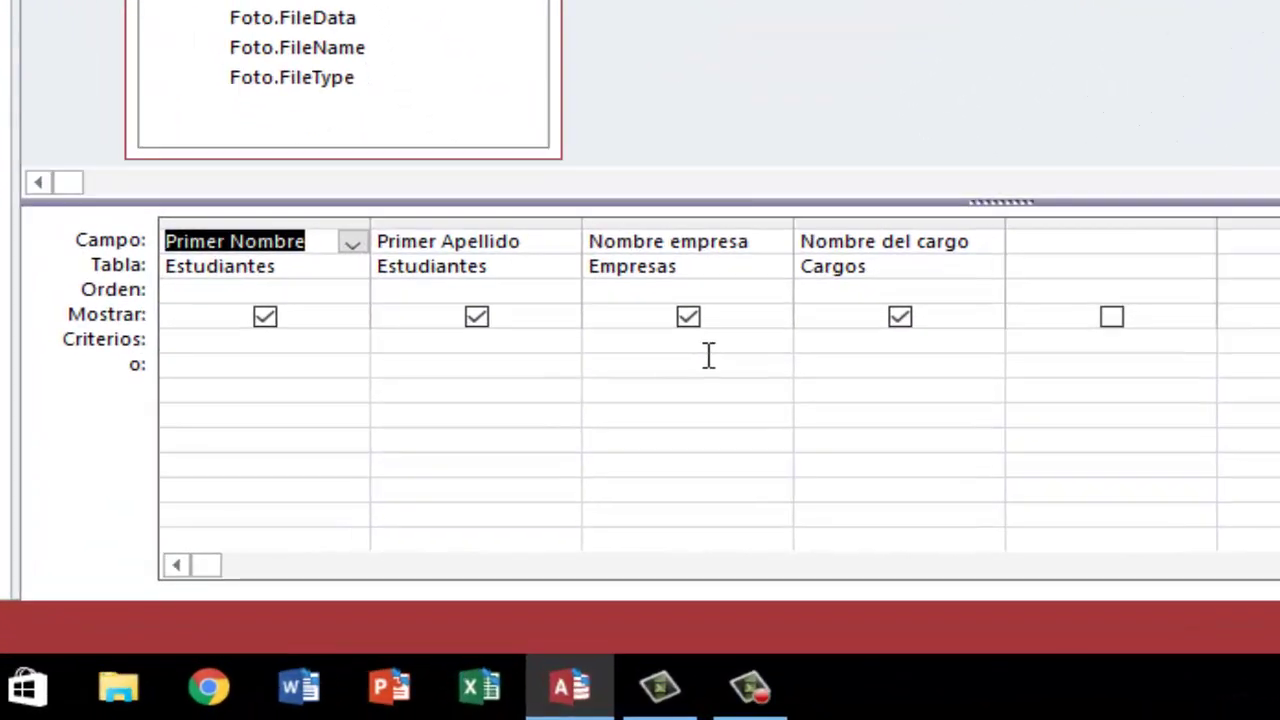
pyautogui.click(615, 342)
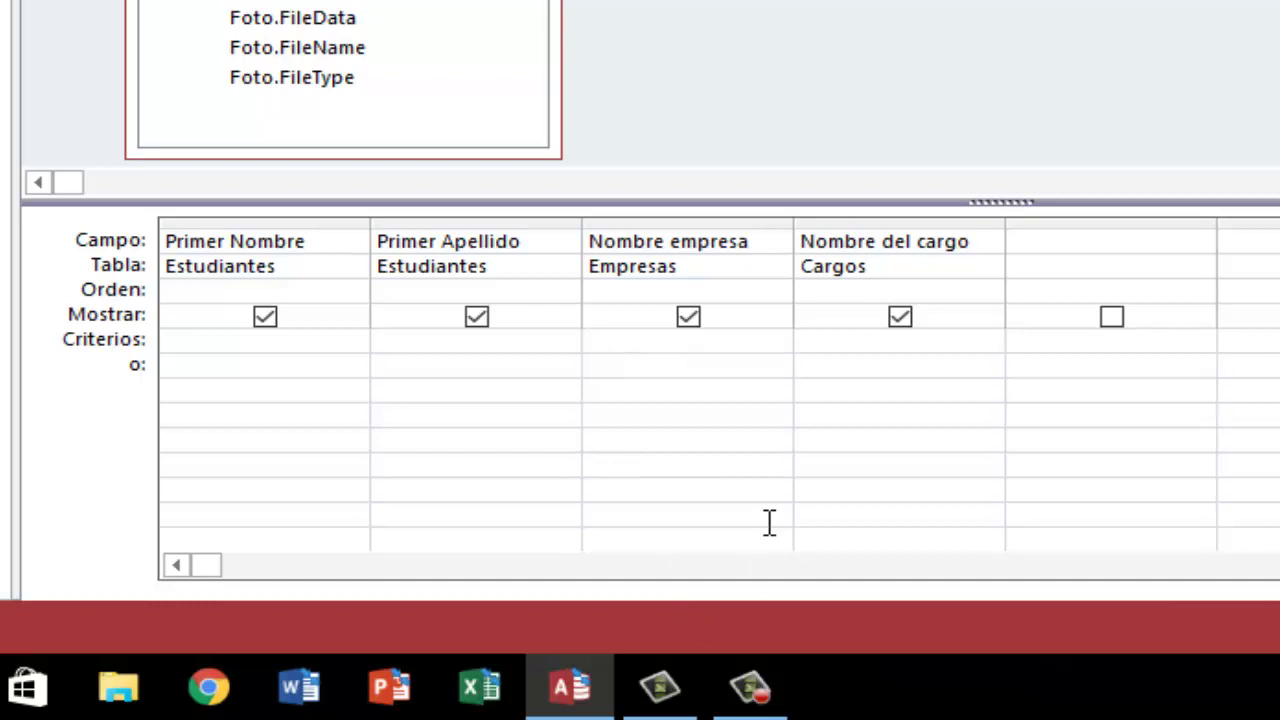
pyautogui.write('[')
pyautogui.write("'")
pyautogui.write('Digite')
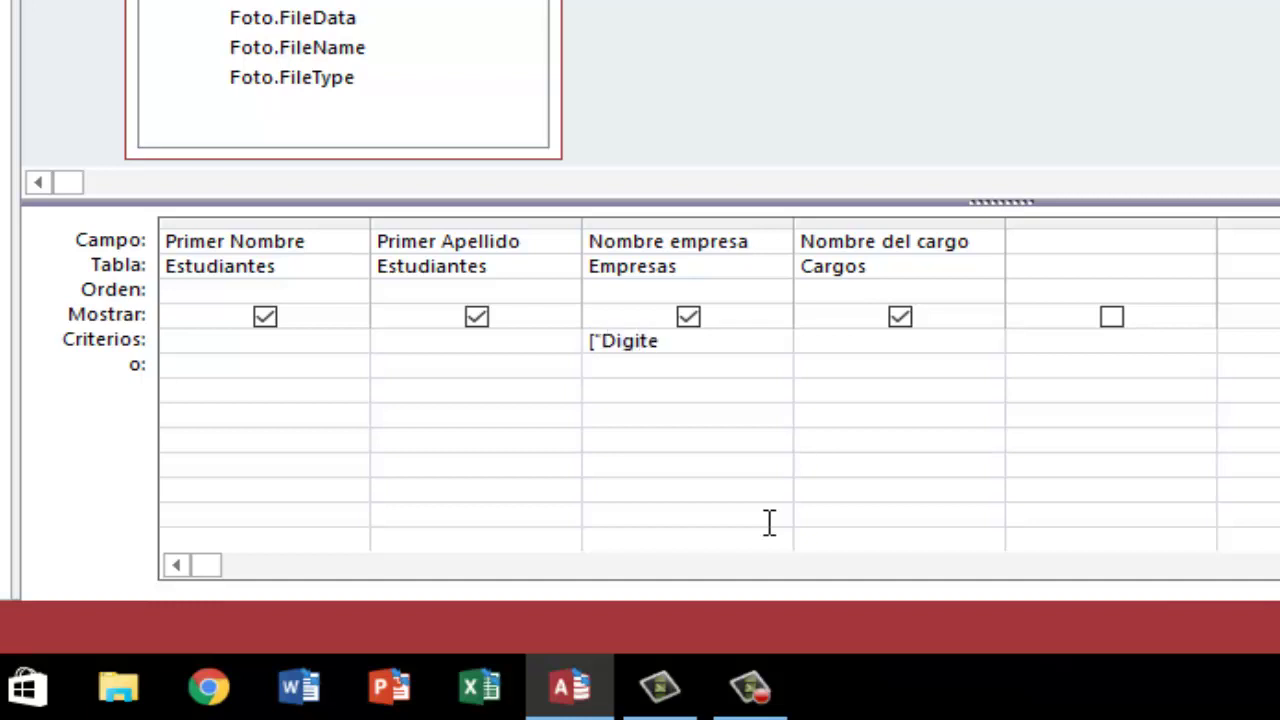
pyautogui.write(' Nombre de')
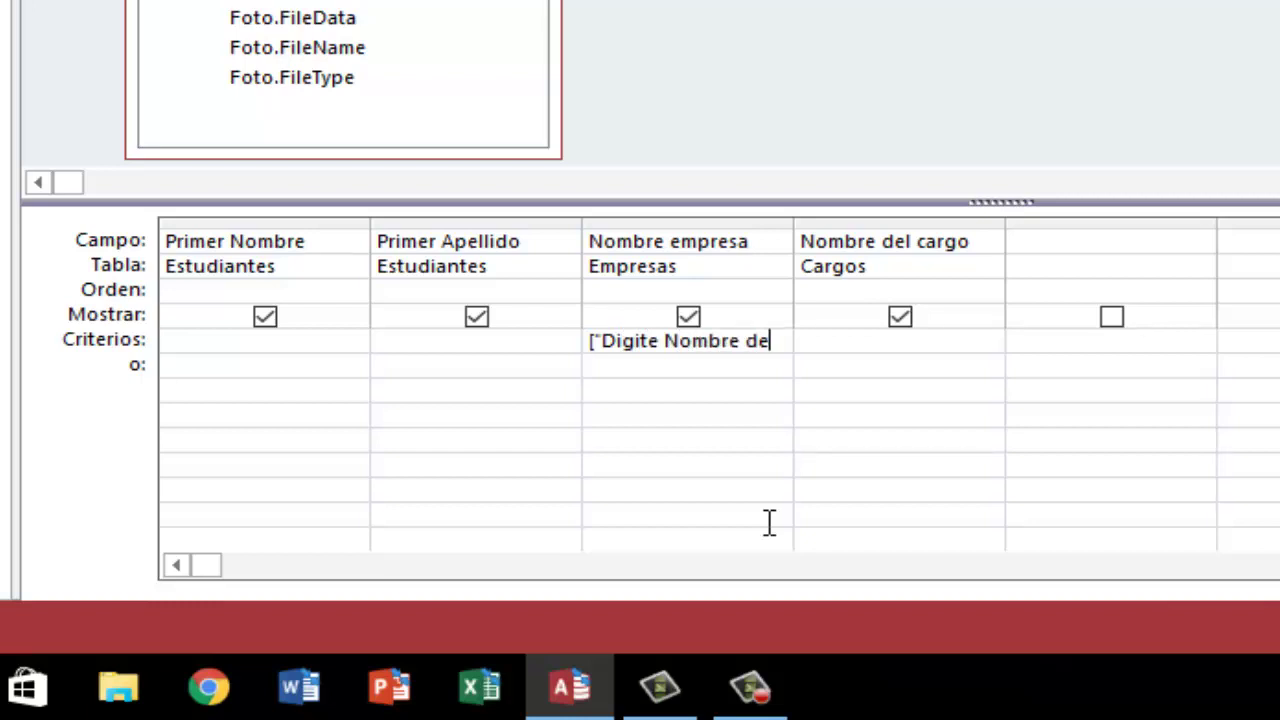
pyautogui.write(' empresa a buscar')
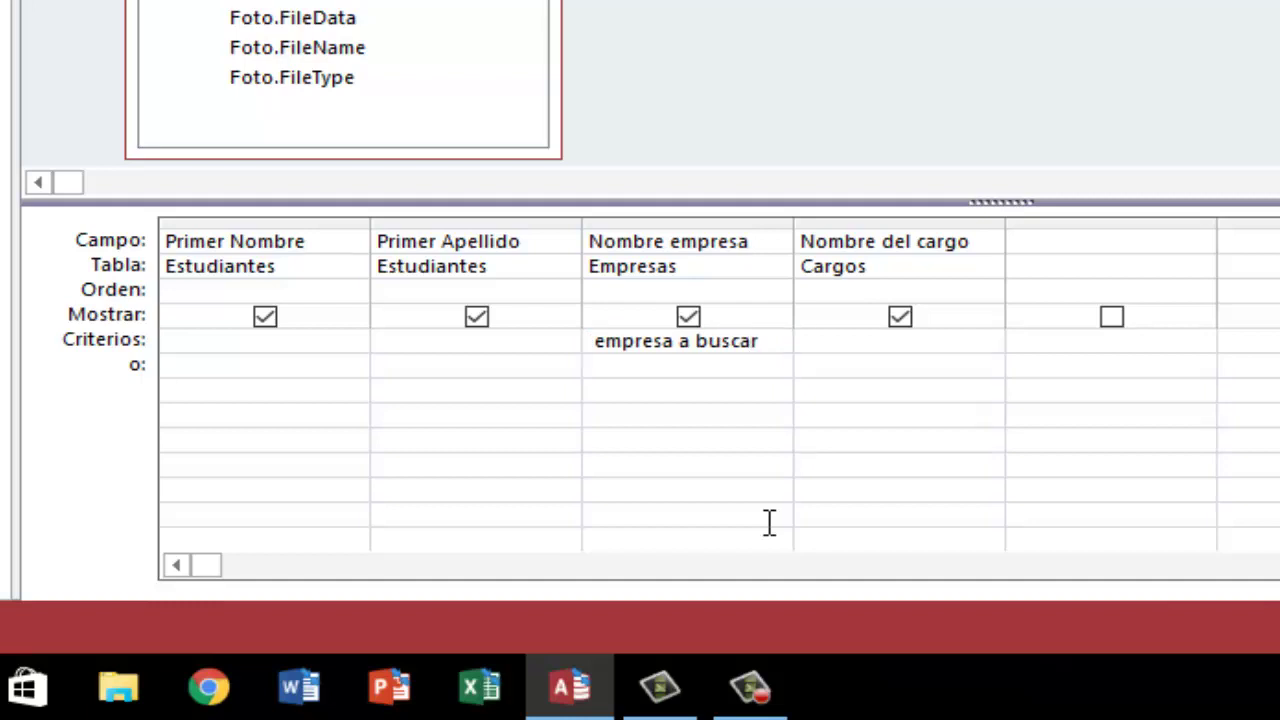
pyautogui.write('"]')
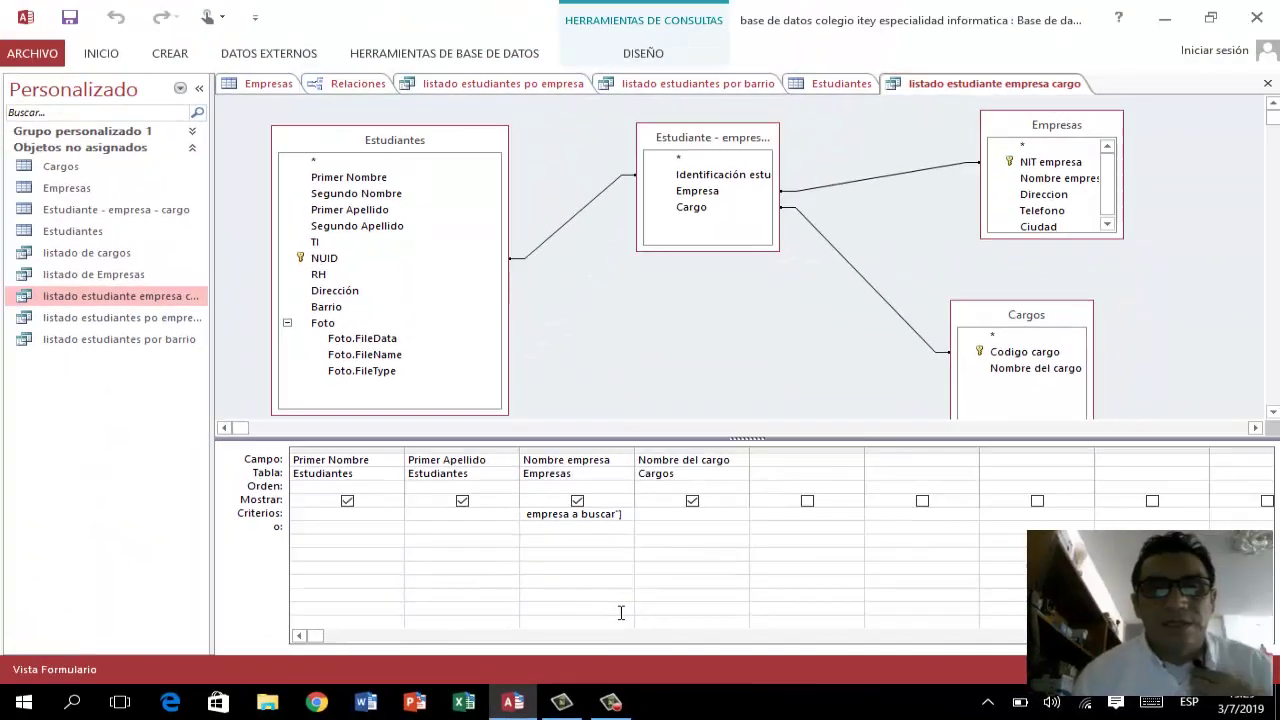
# - Run the "listado estudiante empresa cargo" query for the company "cish"
pyautogui.click(100, 55)
pyautogui.click(26, 100)
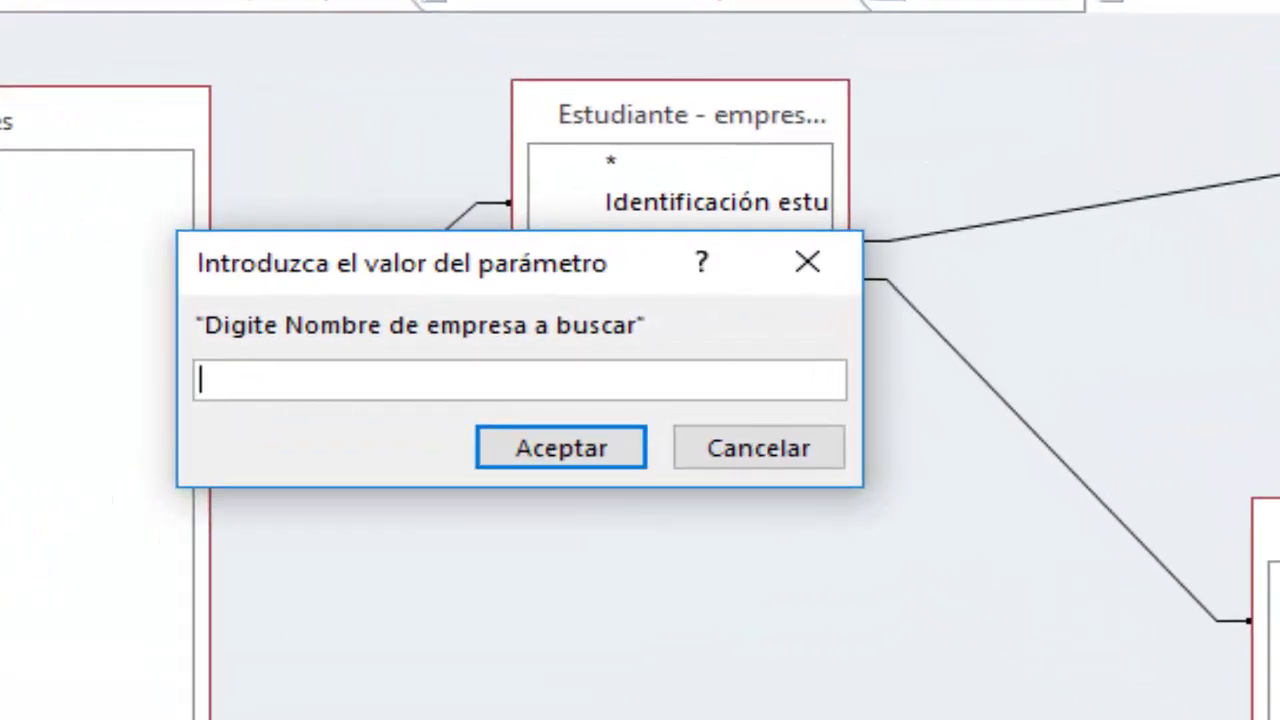
pyautogui.write('cish')
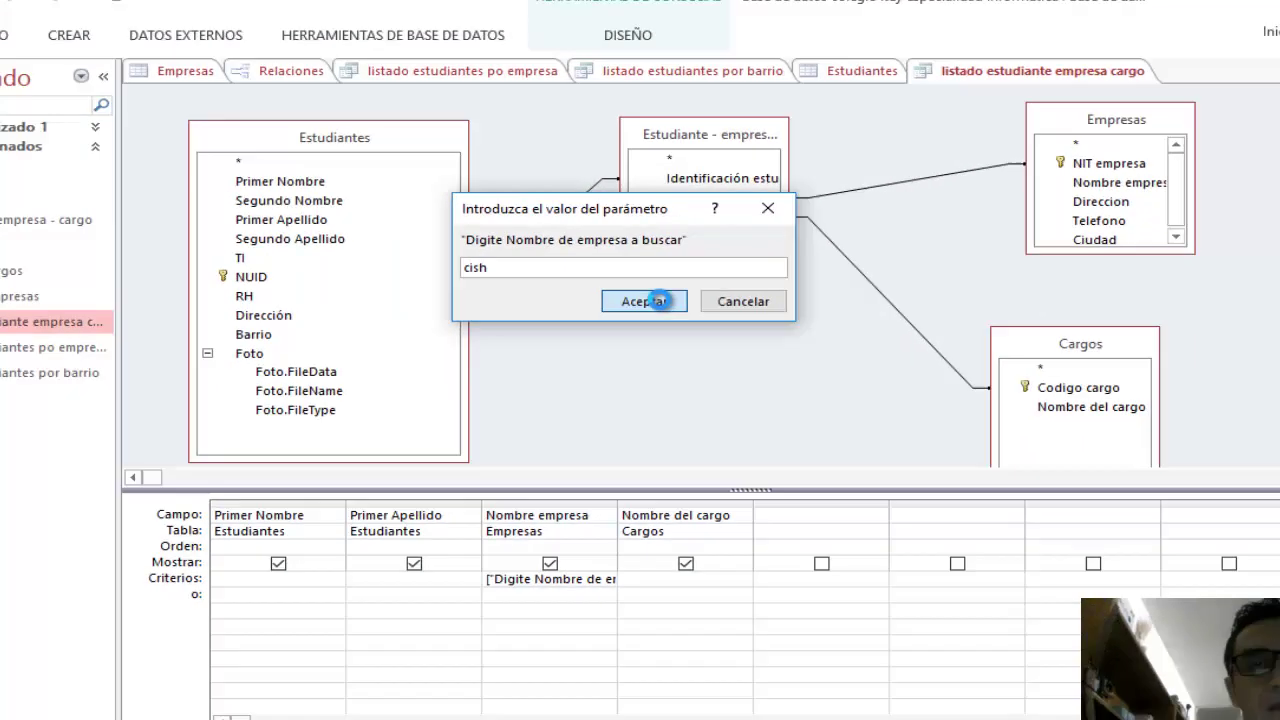
pyautogui.click(627, 362)
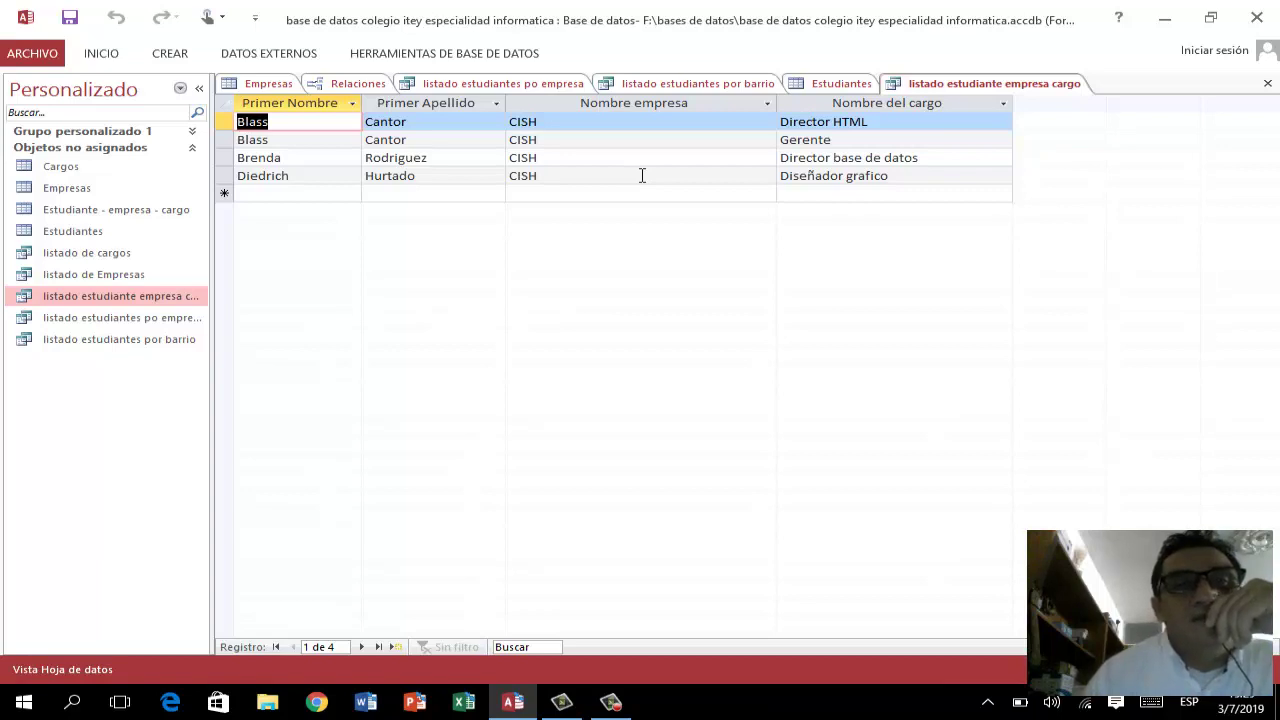
# - Return the query to design view and run it again for the company "c#draw"
pyautogui.rightClick(955, 85)
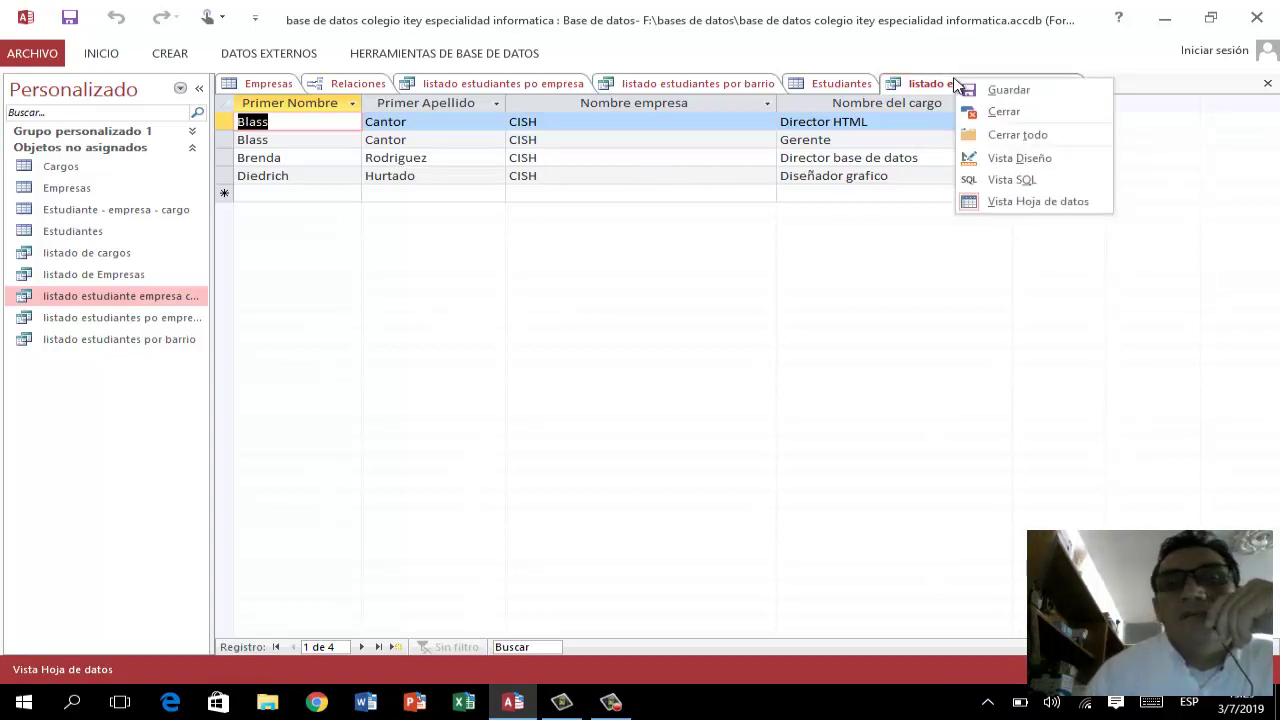
pyautogui.click(1022, 162)
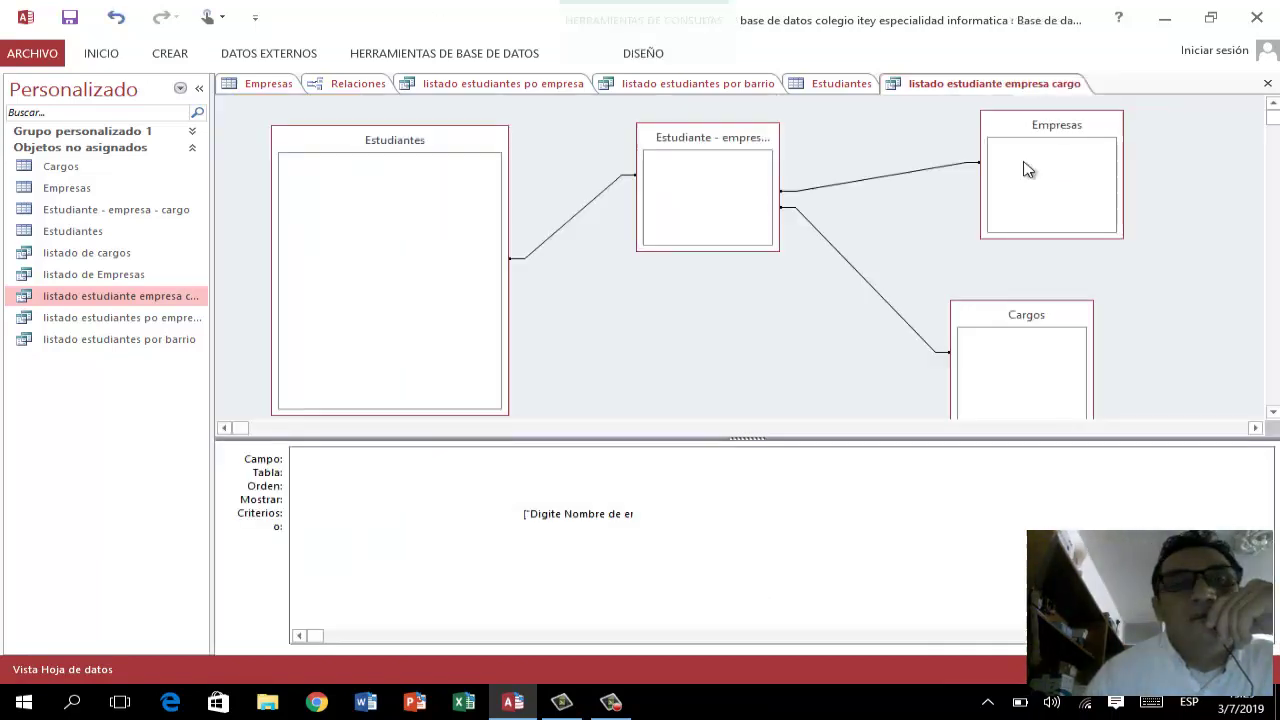
pyautogui.click(112, 60)
pyautogui.click(25, 98)
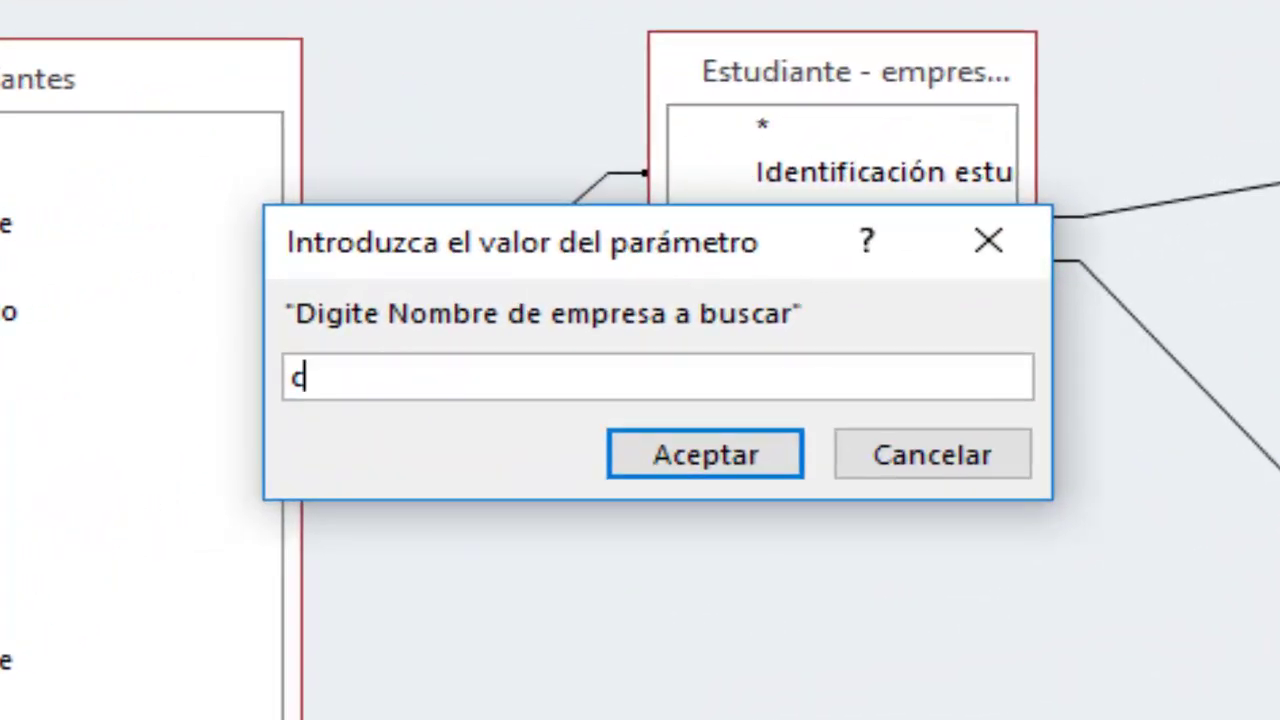
pyautogui.write('#draw')
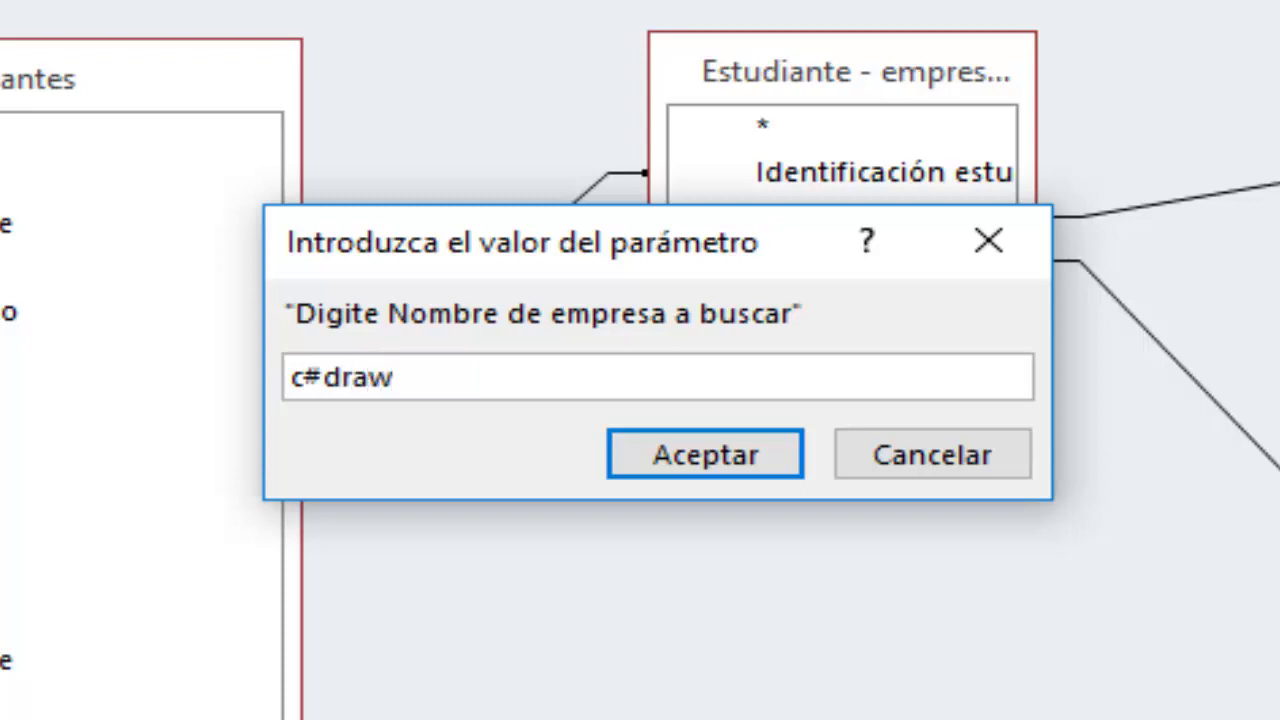
pyautogui.click(700, 468)
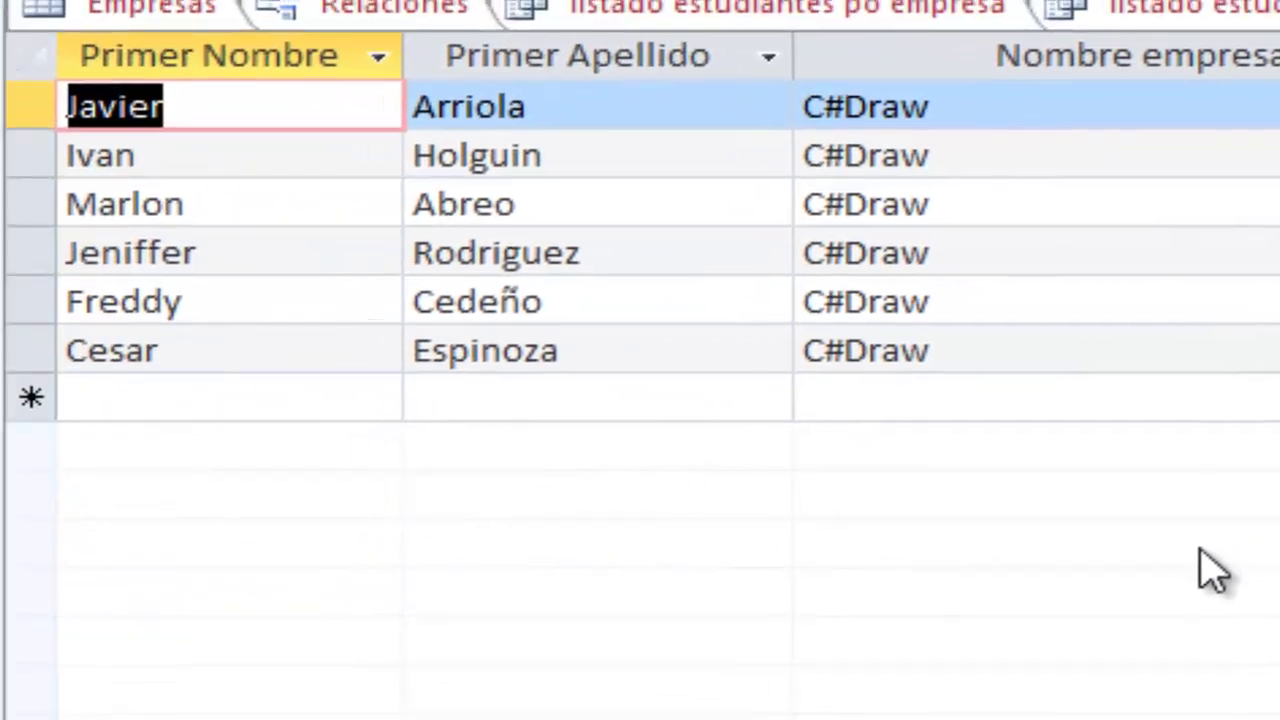